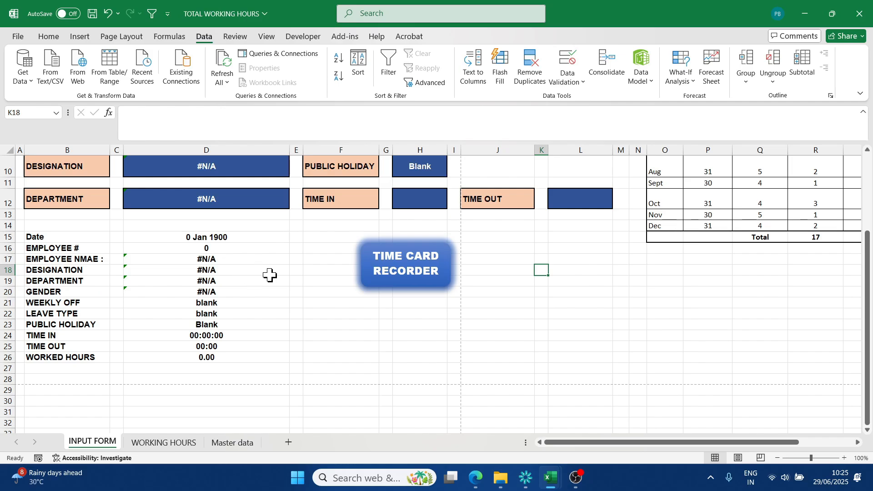
Step: Look over the Employee Time Card form, the WORKING HOURS records and the Master data employee list
scroll(264, 313, "up", 2)
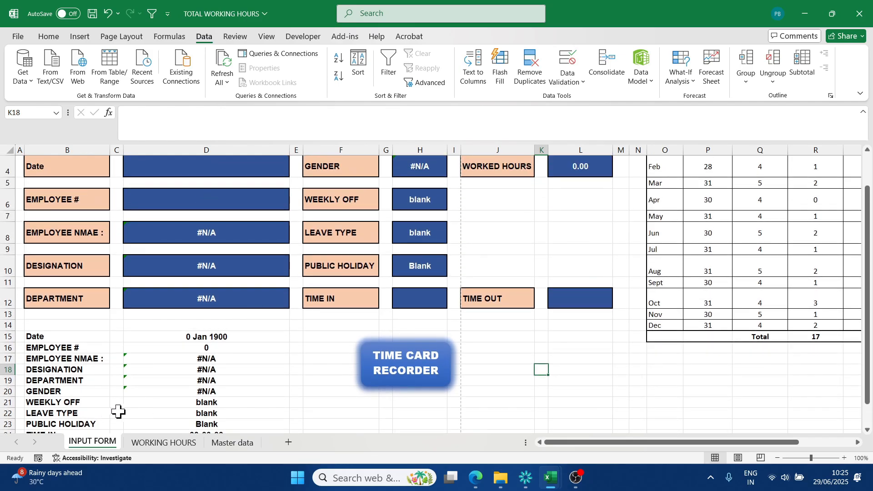
scroll(131, 318, "up", 1)
left_click(156, 444)
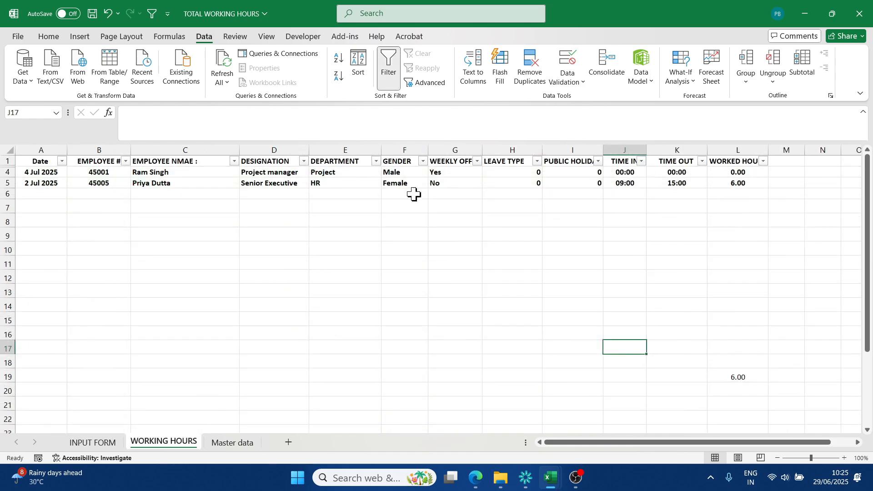
left_click(236, 442)
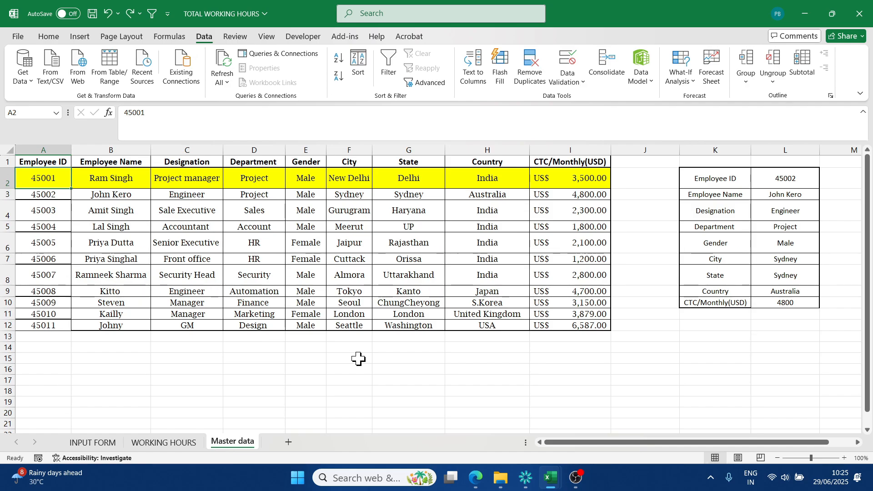
Step: On the INPUT FORM sheet, set the time card's date to 6 july 25 and fill in the employee number
left_click(95, 443)
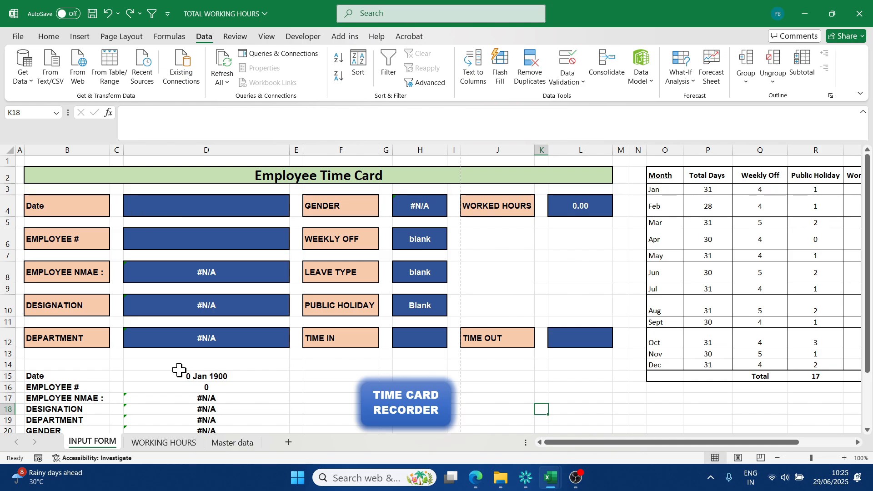
left_click(179, 205)
type("6 july 25")
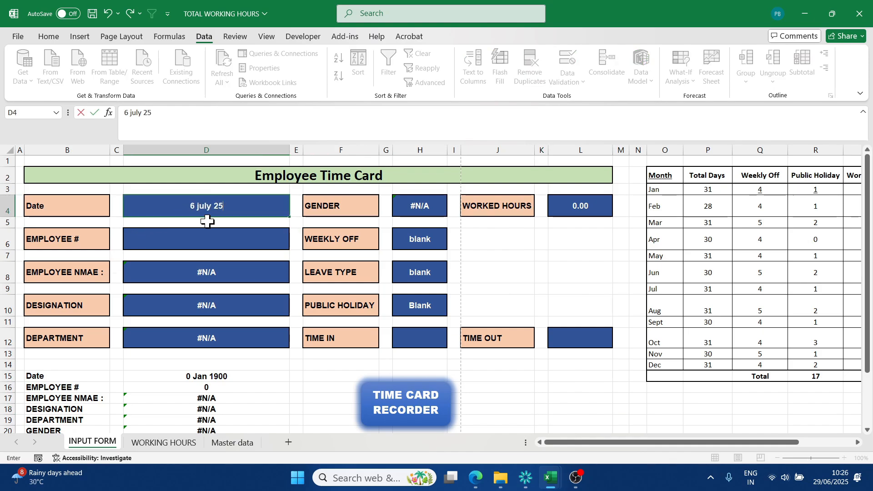
key("Return")
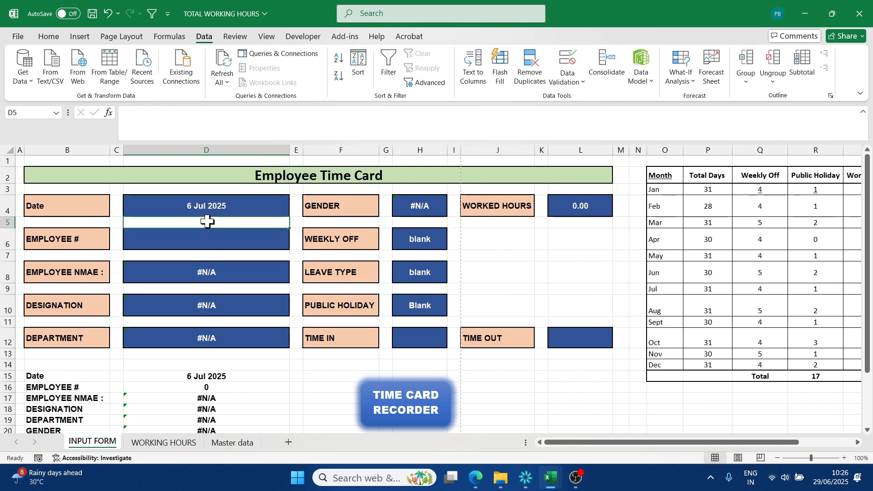
key("Return")
type("4")
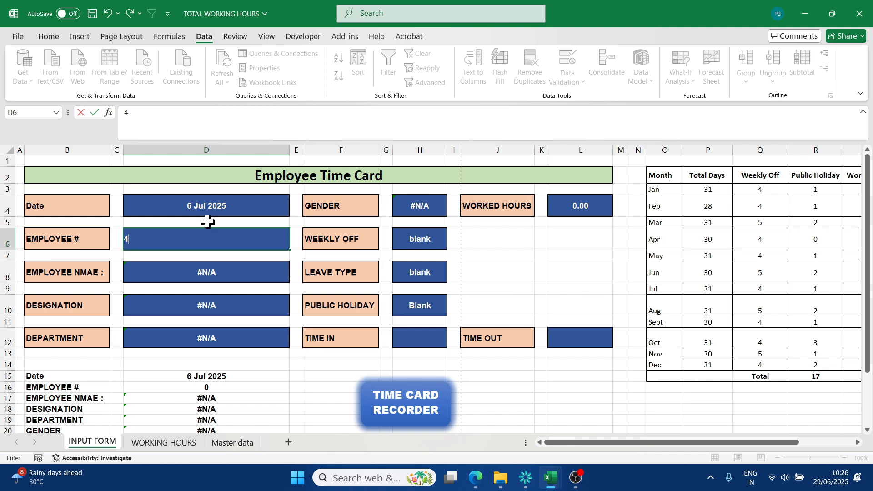
type("5005")
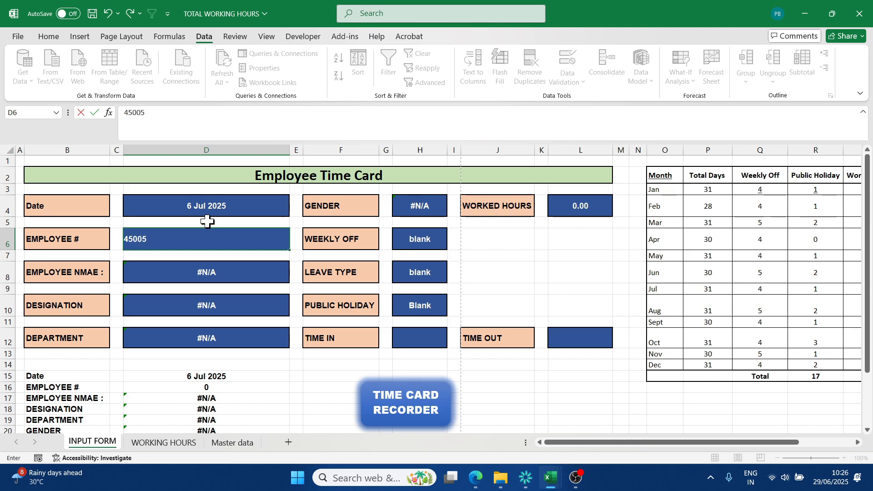
key("Return")
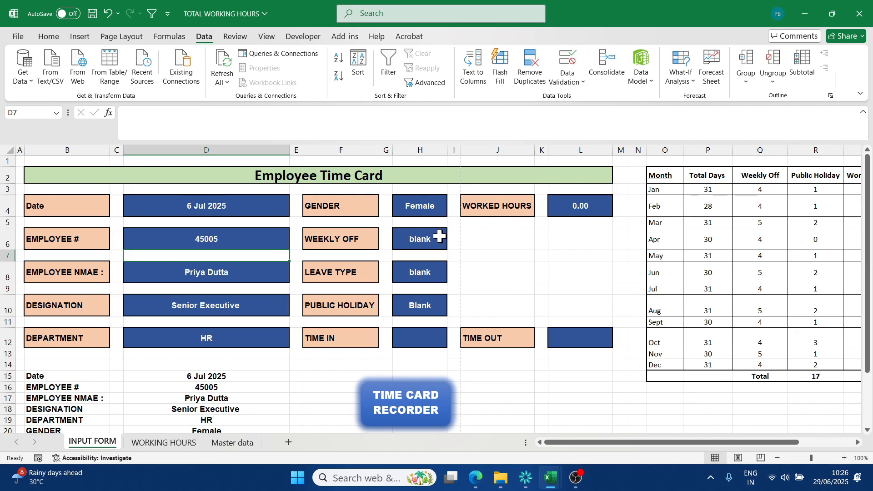
Step: Set the time card's TIME IN to 12:00 and TIME OUT to 7 pm
left_click(414, 337)
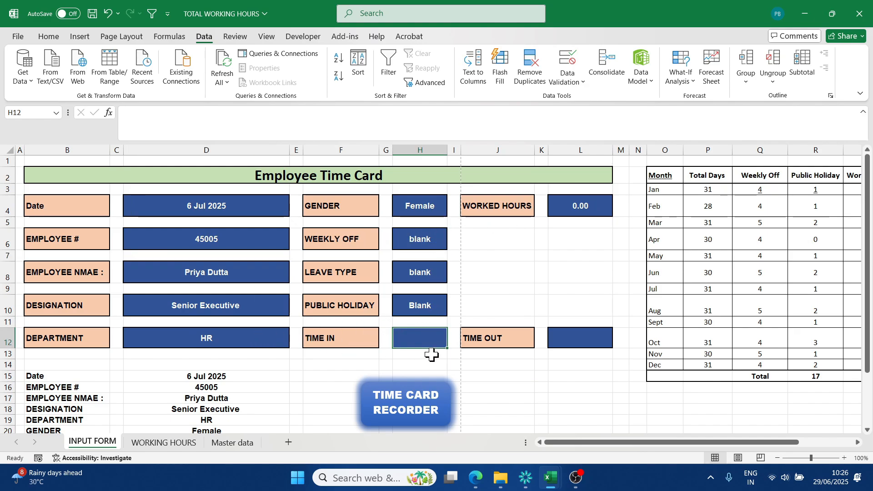
type("12:00")
key("Tab")
type("7")
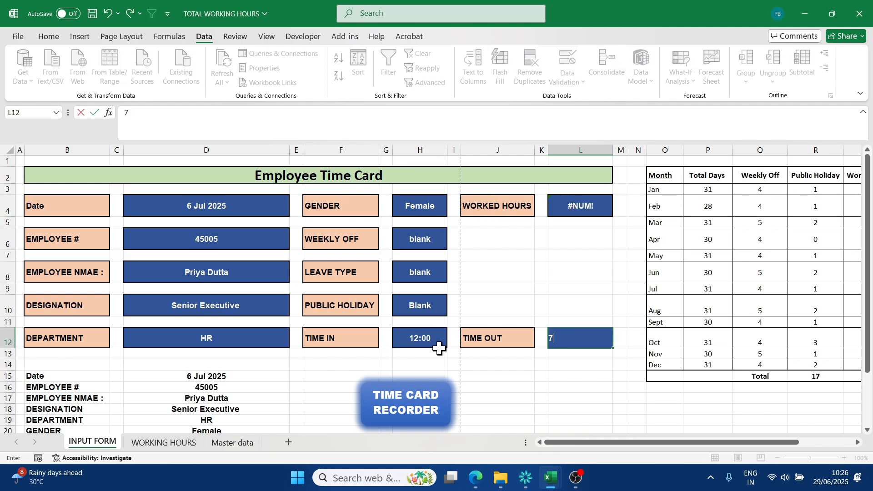
type(" pm")
key("Return")
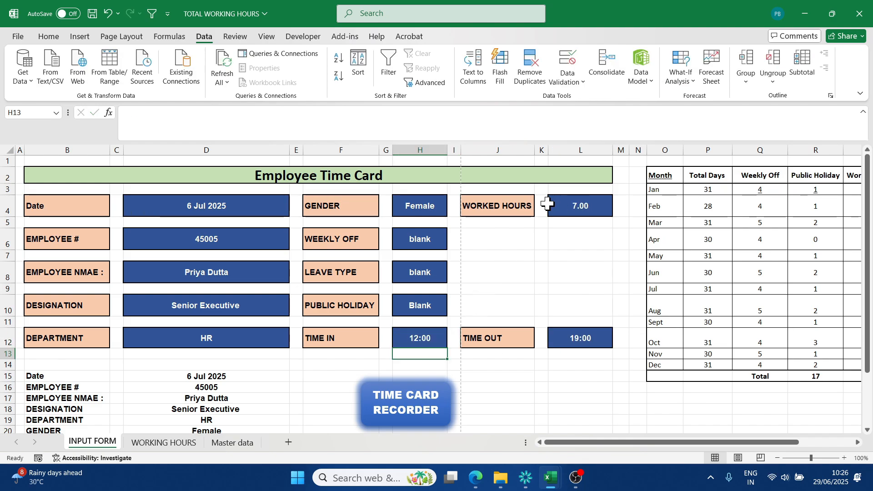
Step: Record the completed time card with the Time Card Recorder and check the new entry on the WORKING HOURS sheet
scroll(591, 215, "down", 3)
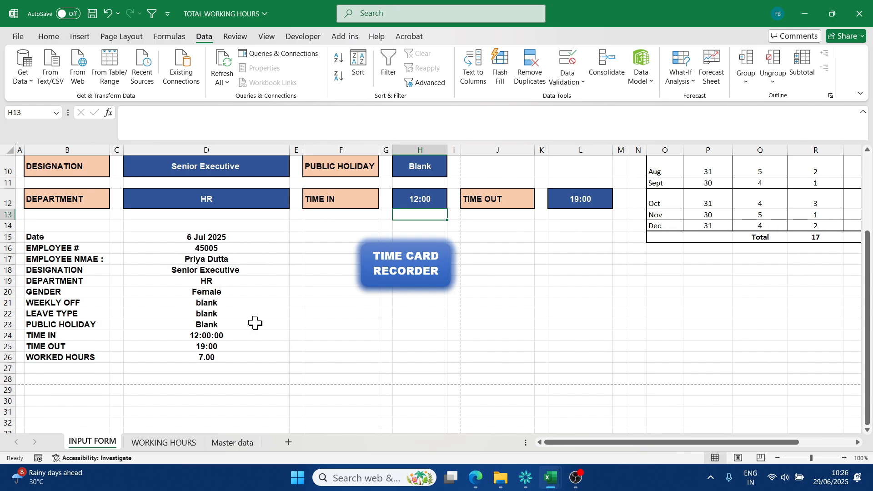
left_click(412, 265)
left_click(162, 442)
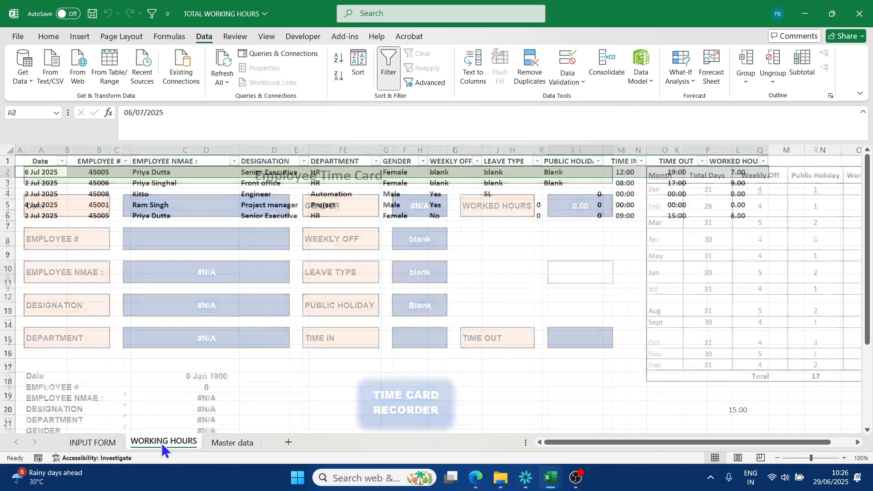
left_click(191, 331)
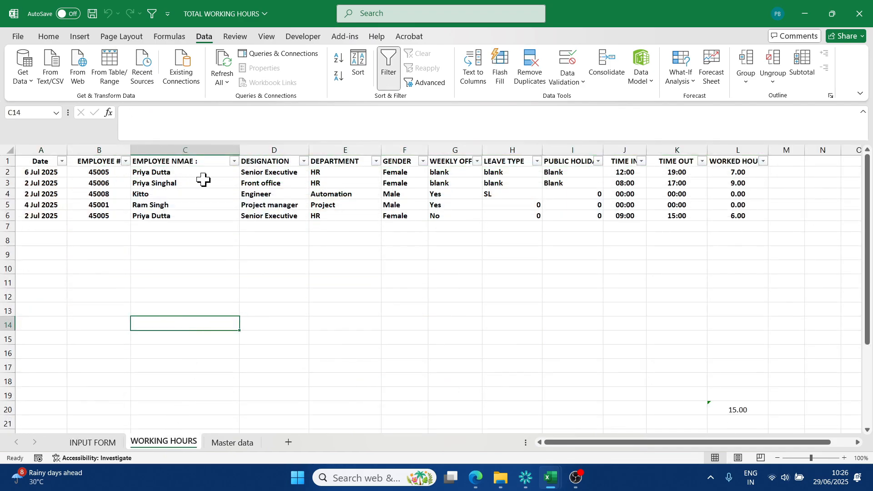
left_click(94, 443)
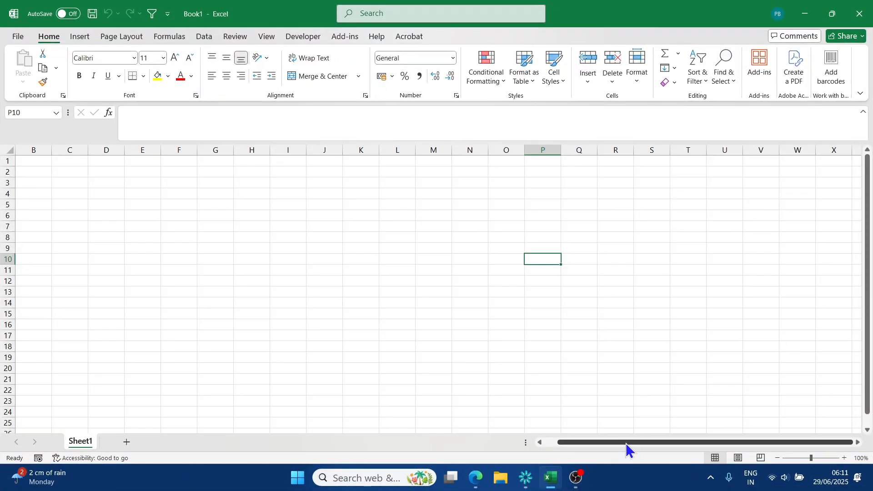
Step: In the blank Book1 workbook, enter the heading Month in R4 and fill the months Jan to Dec below it
left_click(858, 443)
left_click(858, 442)
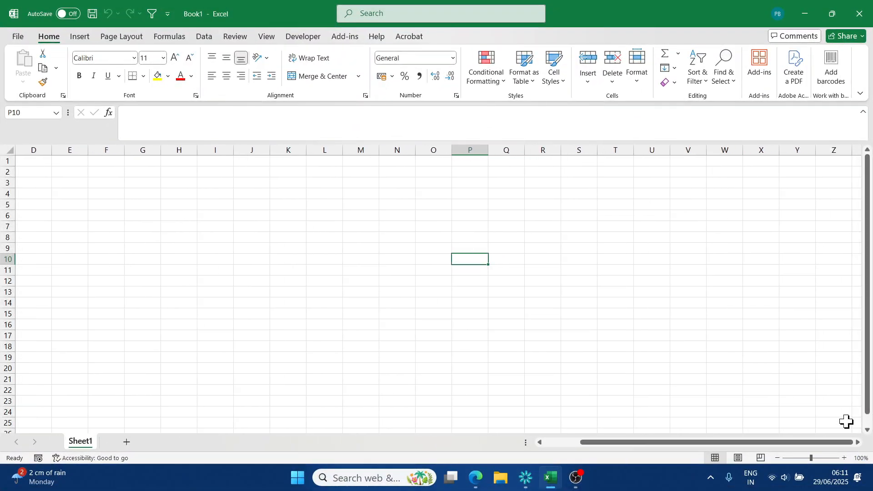
left_click(548, 194)
type("M")
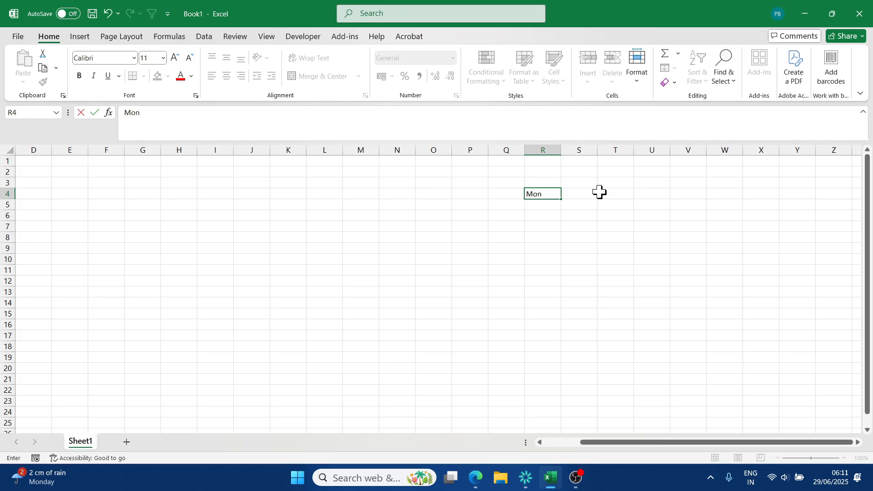
type("on")
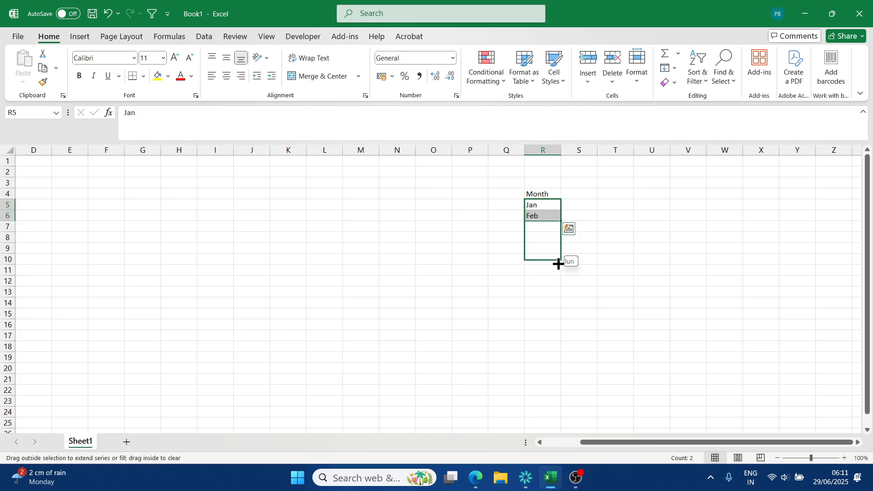
left_click_drag(557, 261, 560, 325)
Step: Add the heading "Total working hours required" in S4 and fit column S to its text
left_click(580, 194)
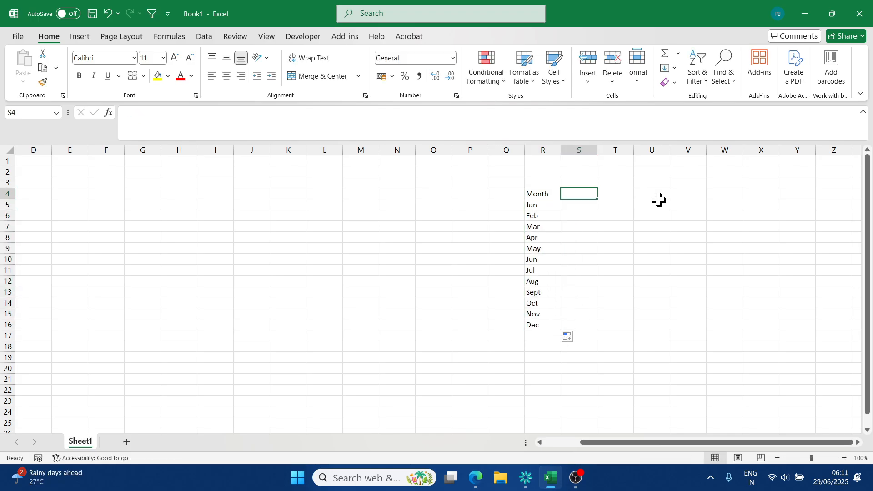
type("To")
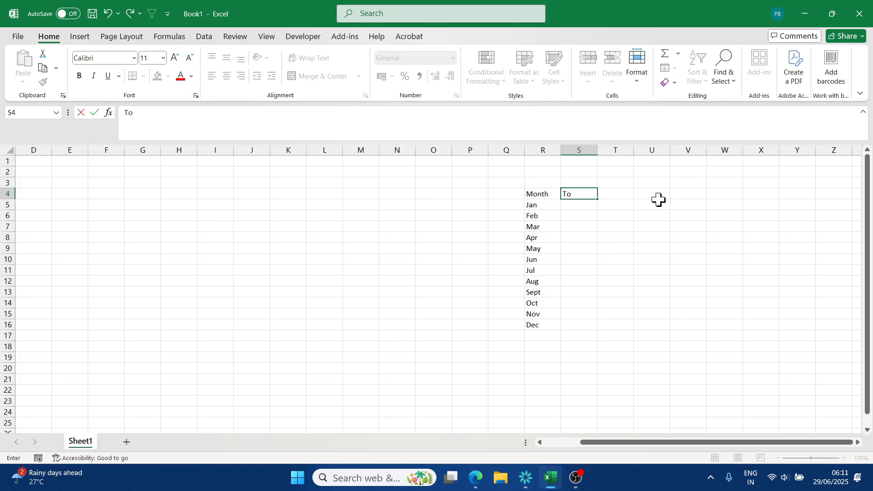
type("tal working hours required")
left_click(602, 218)
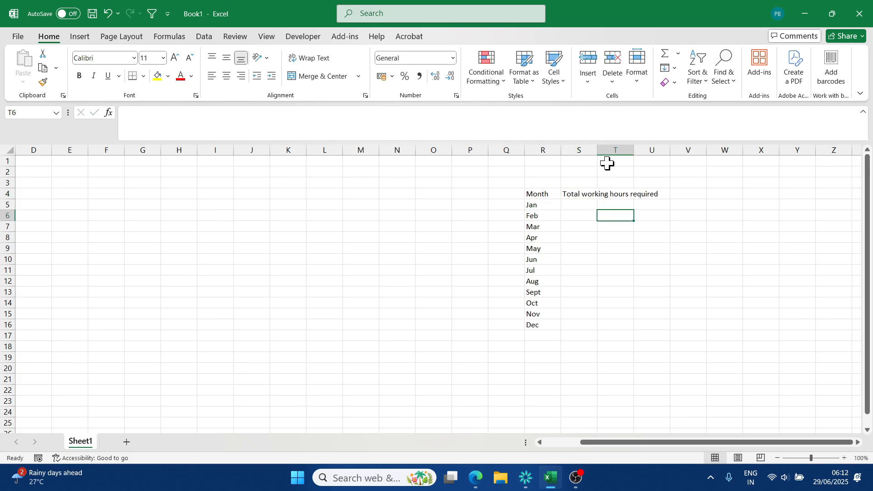
double_click(598, 150)
left_click(620, 227)
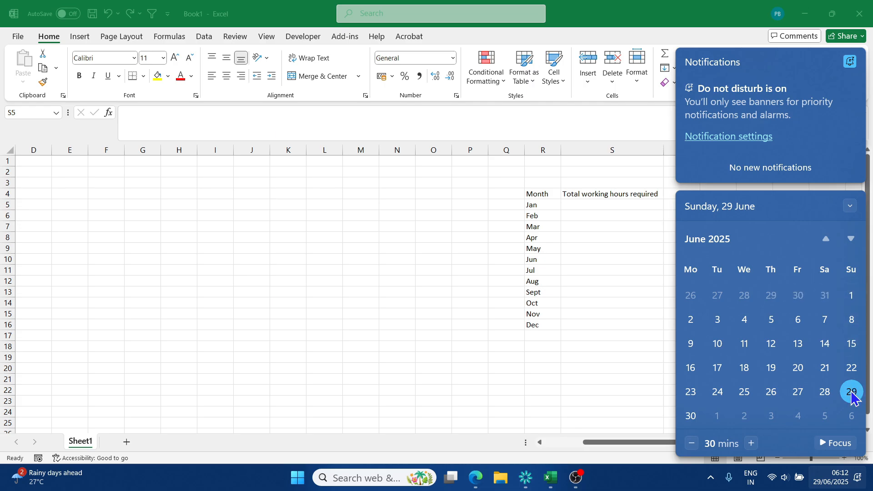
left_click(633, 258)
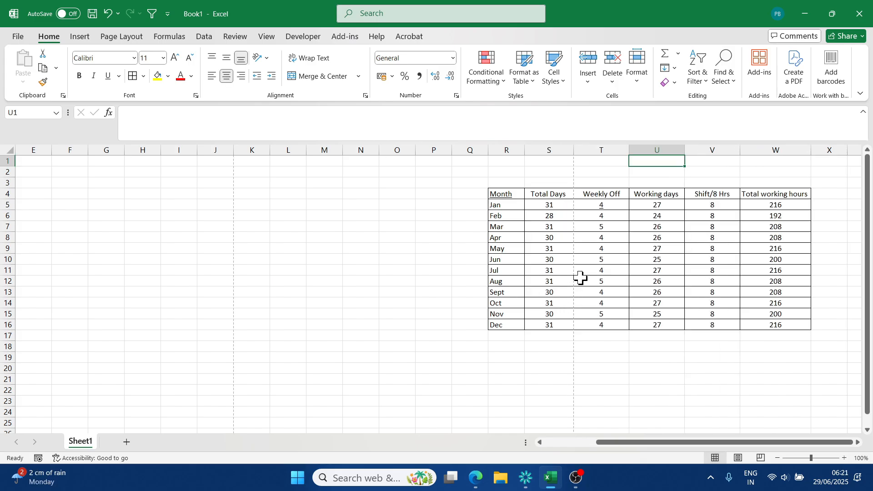
Step: Sum the Total working hours values for Jan to Dec in W17 with AutoSum
left_click_drag(790, 203, 782, 326)
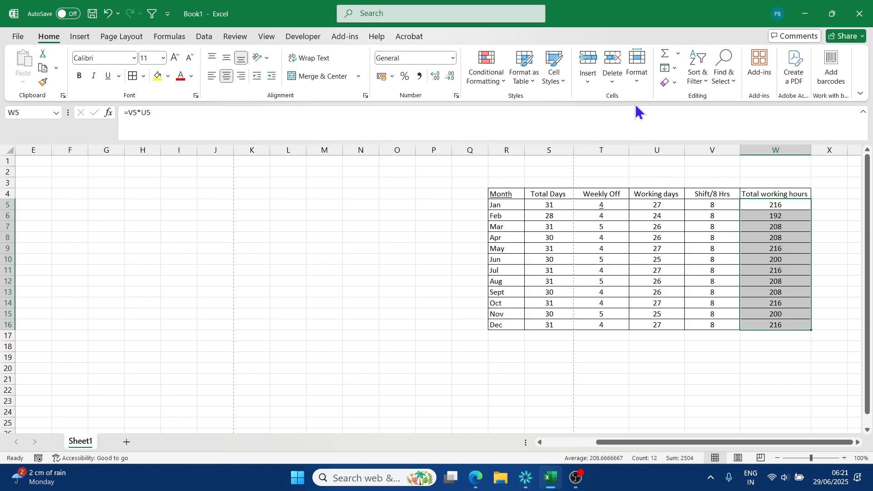
left_click(665, 55)
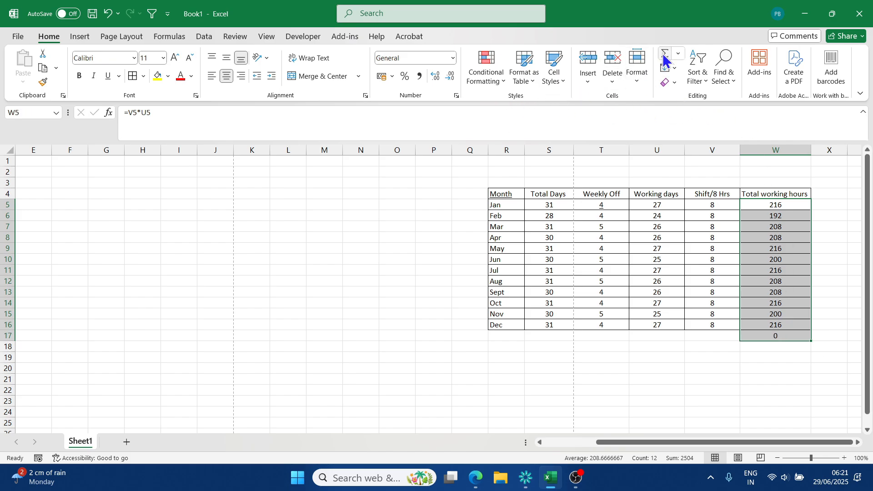
left_click(698, 351)
left_click(796, 337)
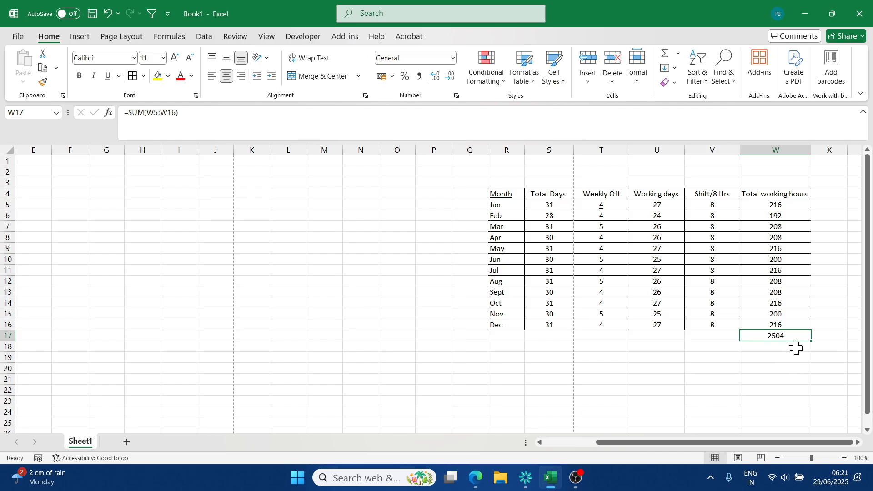
left_click(610, 148)
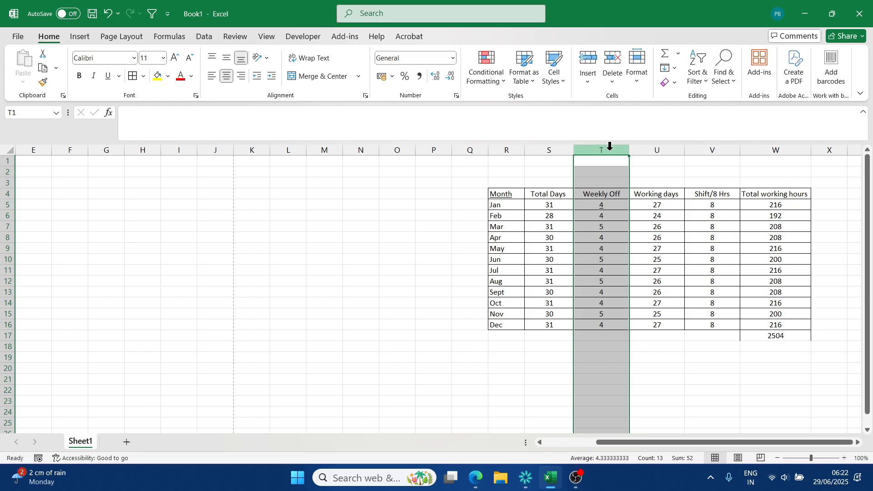
type("cvv")
left_click(733, 381)
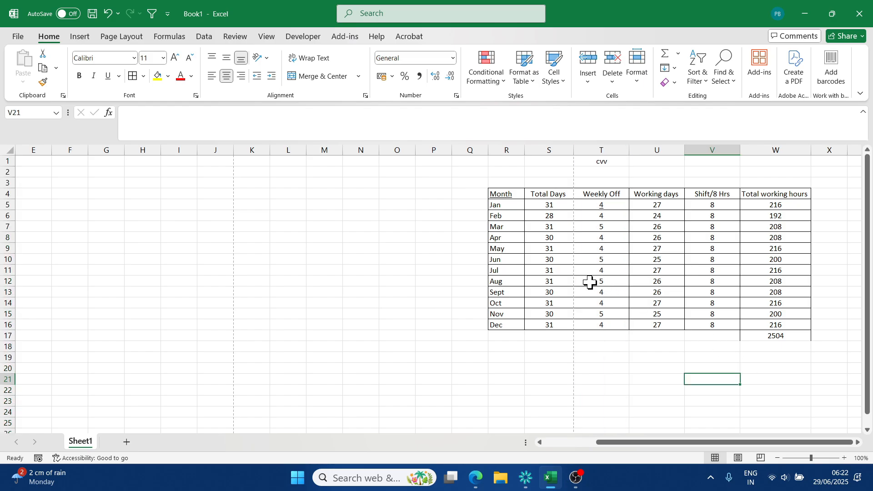
left_click(753, 215)
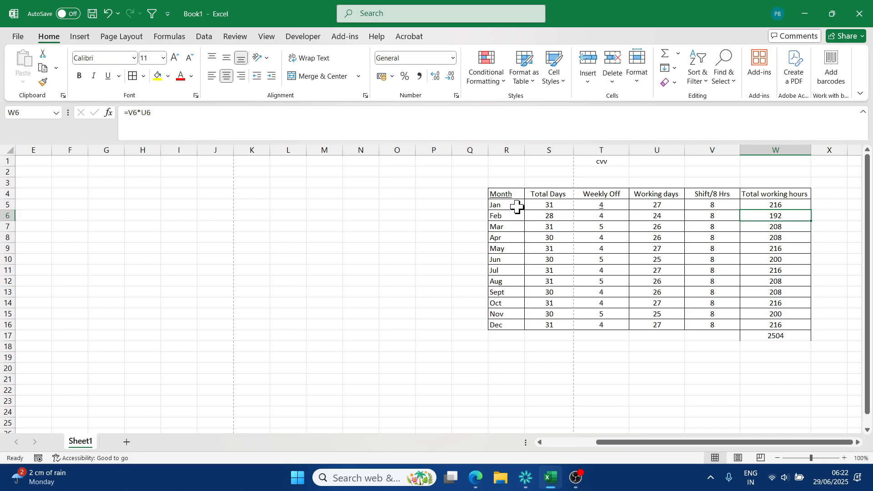
left_click(518, 338)
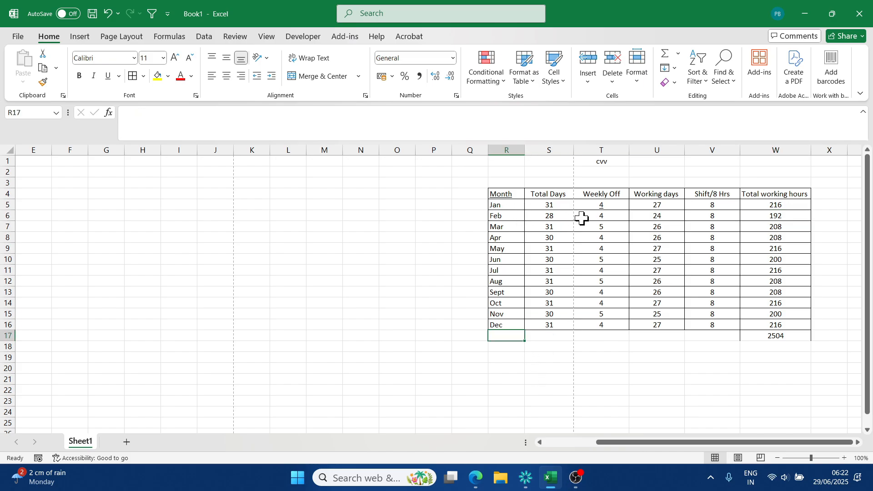
left_click(782, 338)
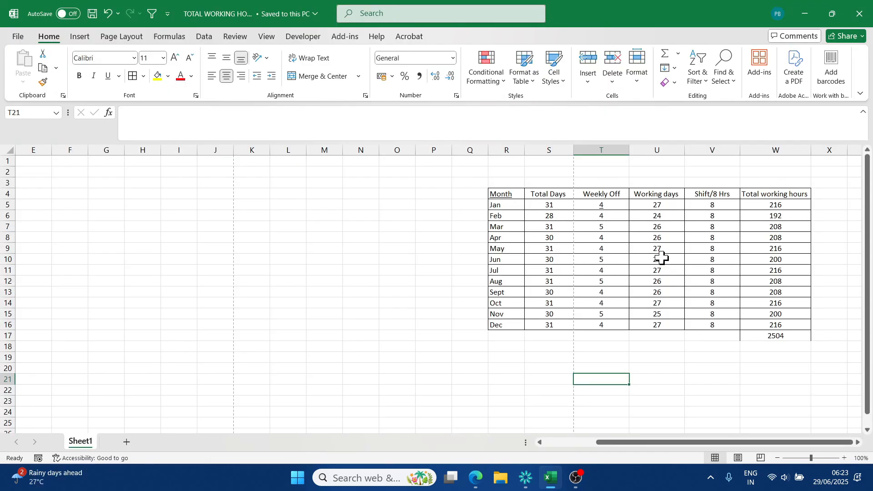
left_click(288, 227)
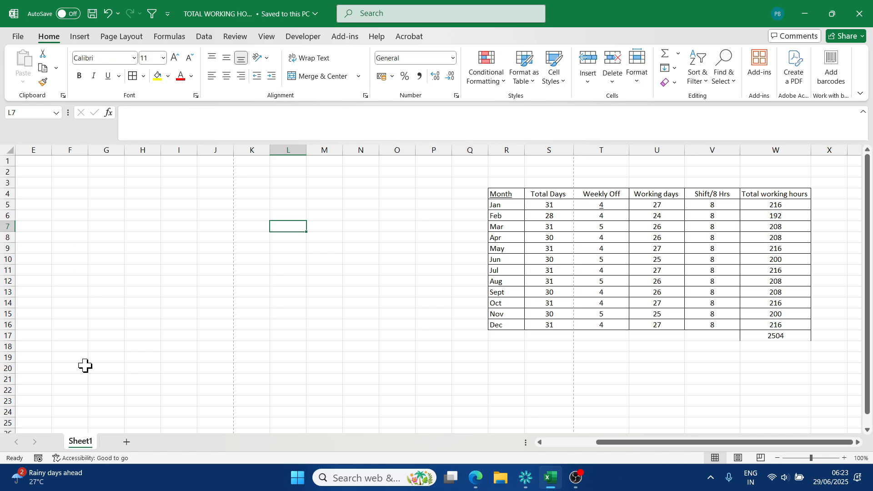
Step: Rename Sheet1 as INPUT FORM
right_click(84, 442)
left_click(127, 310)
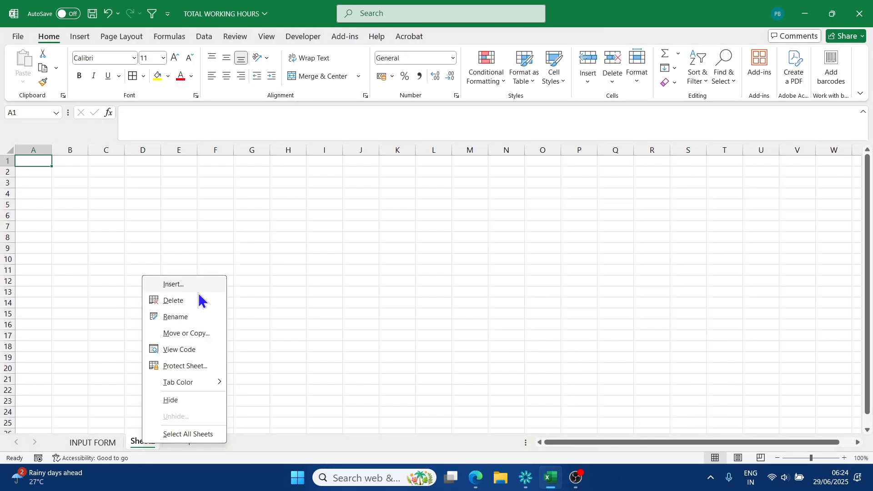
Step: Rename the second sheet as WORKING HOURS
left_click(181, 314)
type("DAT")
key("BackSpace")
key("BackSpace")
key("BackSpace")
type("WOR")
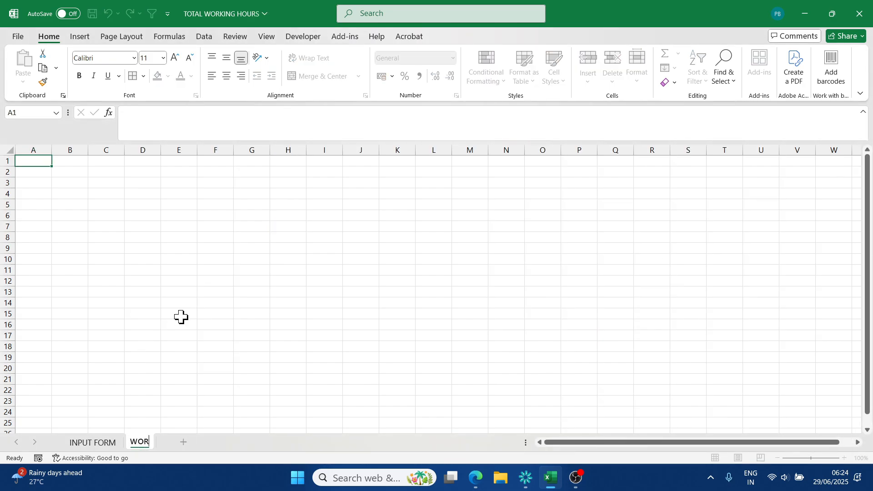
type("KING HOURS")
left_click(93, 442)
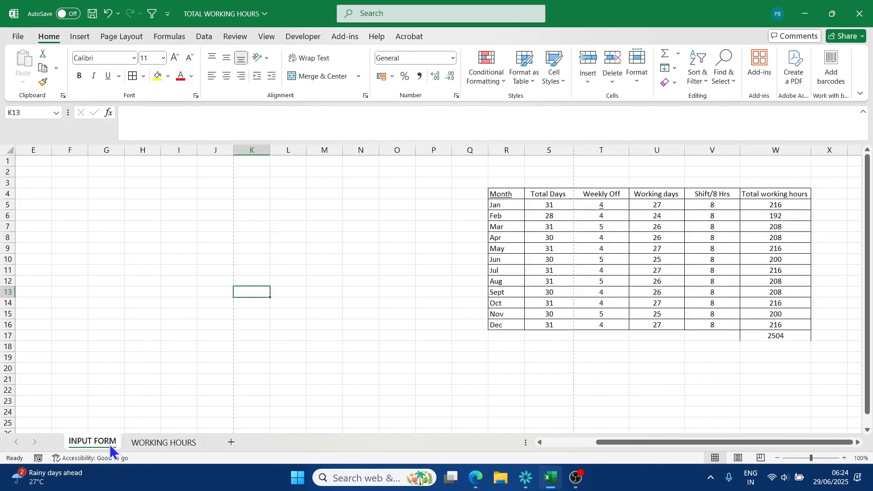
left_click(154, 444)
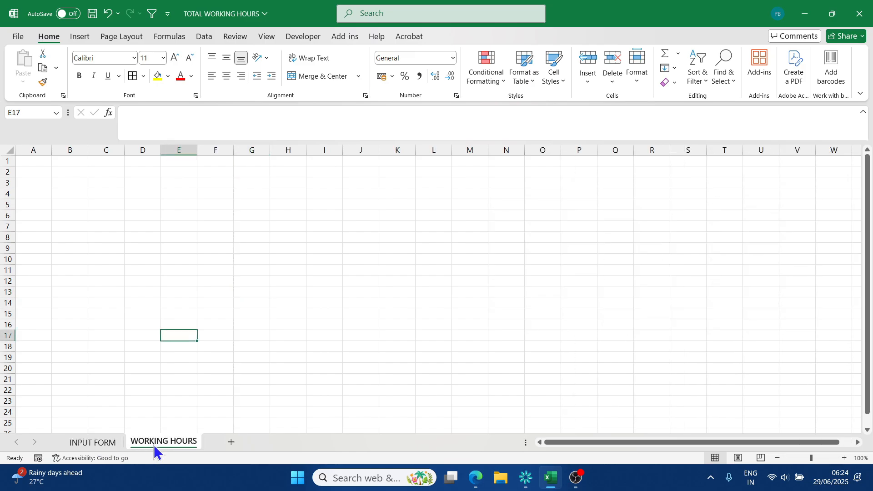
Step: On the INPUT FORM sheet, enter the labels EMPLOYYE NAME in F4 and DEPARTMENT in F6
left_click(92, 442)
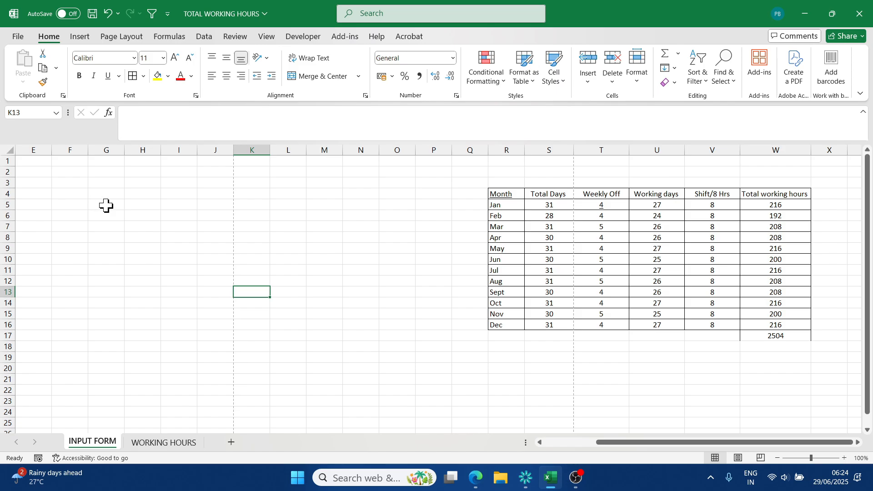
key("Return")
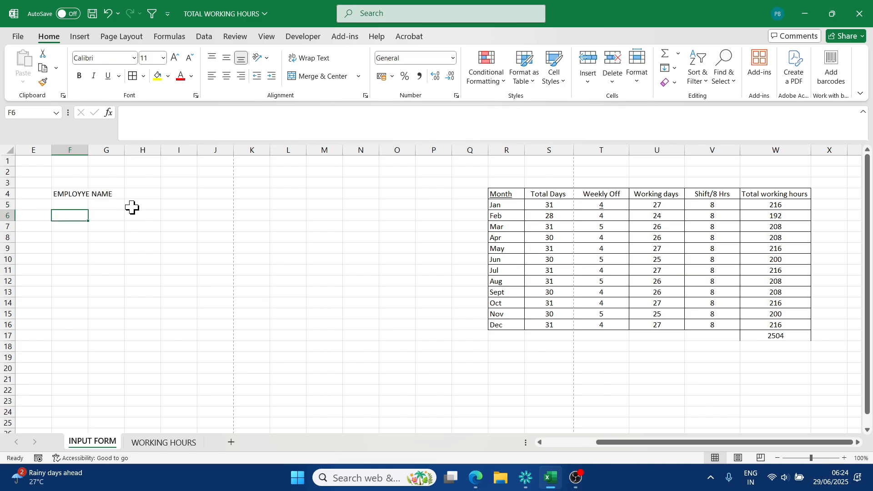
type("DEPARTMENT")
key("Return")
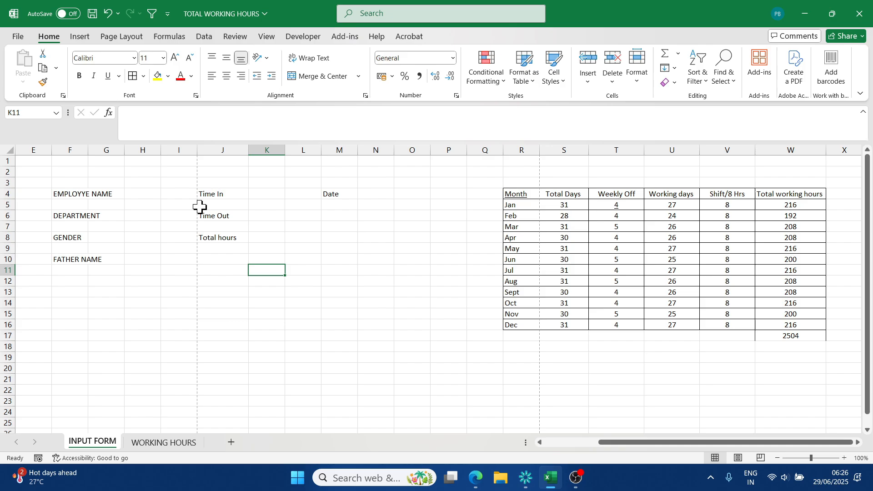
Step: Review the form labels for employee name, department, gender, father name, time in, time out, total hours and date
left_click(61, 194)
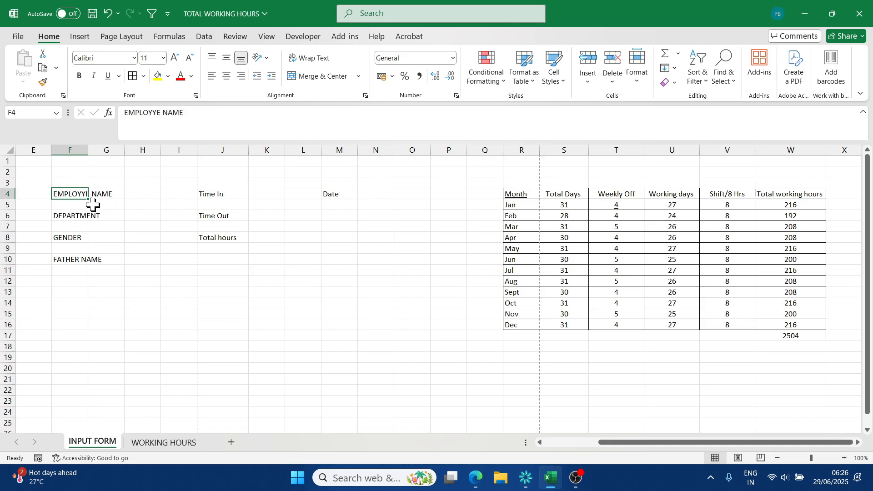
left_click(73, 217)
left_click(68, 237)
left_click(80, 259)
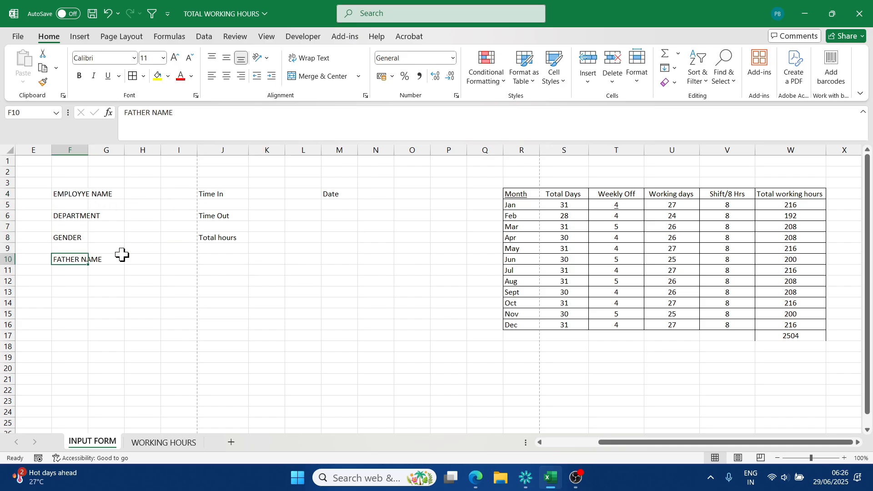
left_click(208, 193)
left_click(213, 217)
left_click(213, 238)
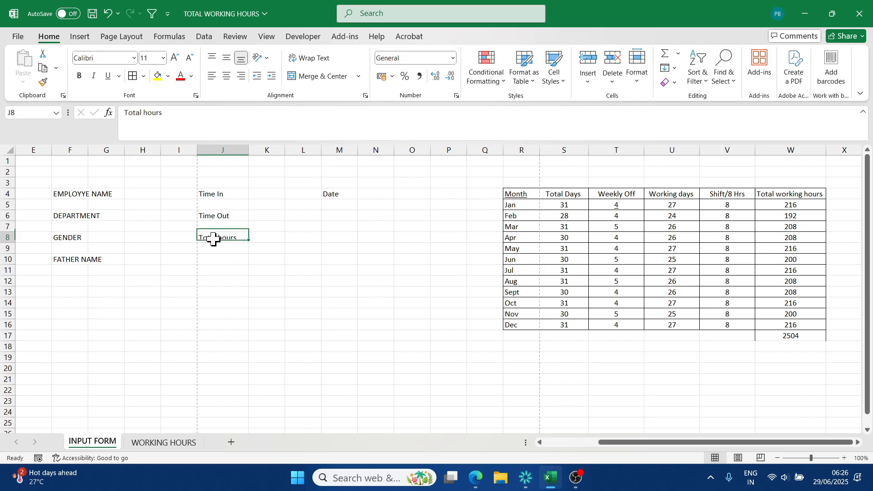
left_click(339, 194)
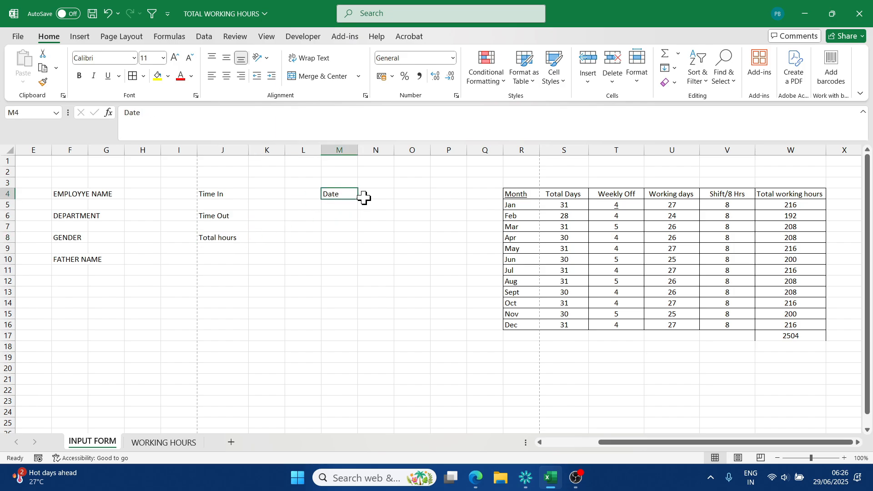
left_click(272, 260)
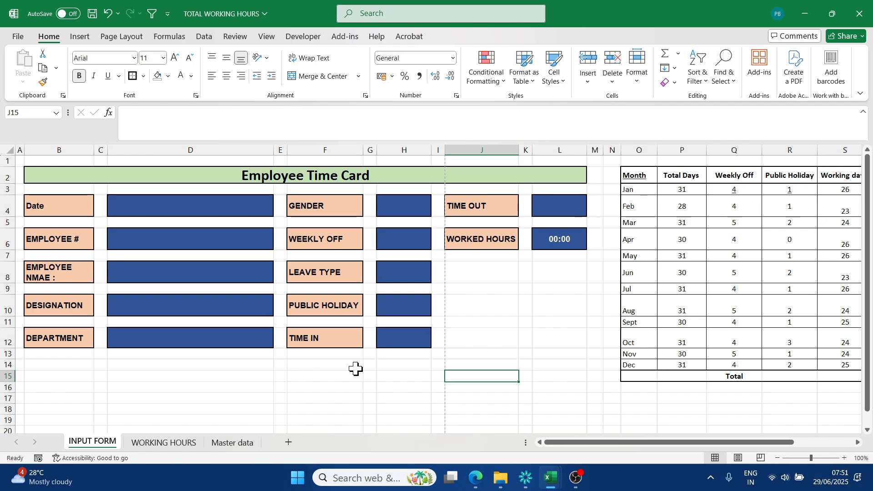
Step: Sum the Public Holiday values for Jan to Dec in R15 with AutoSum
left_click_drag(596, 440, 672, 436)
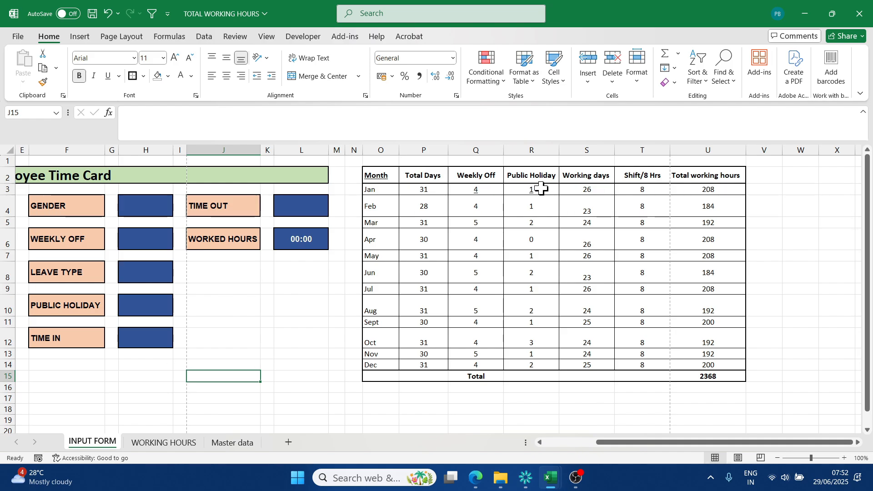
left_click_drag(536, 189, 544, 376)
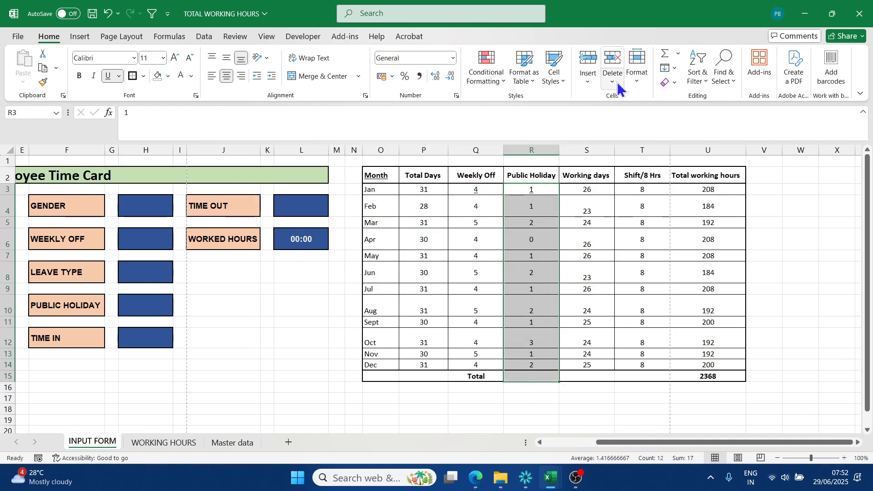
left_click(664, 59)
left_click(598, 404)
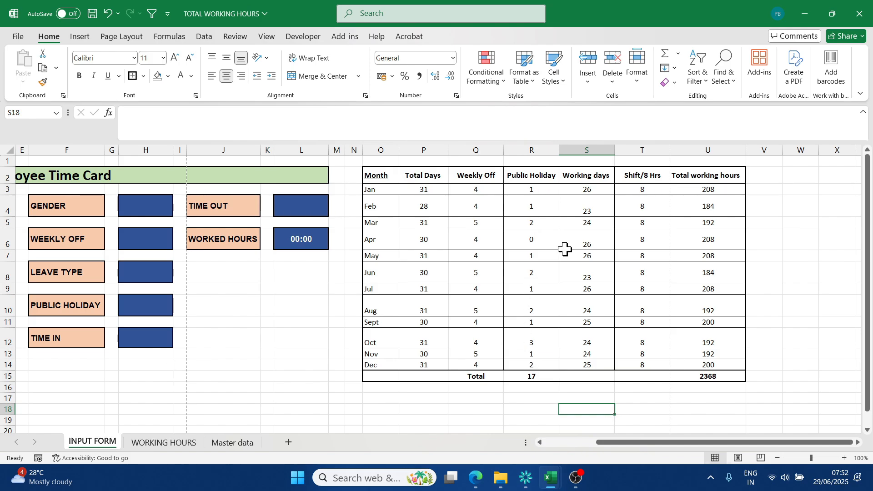
Step: Examine the January Working days formula in S3 and the cells it refers to
left_click(588, 176)
left_click(592, 193)
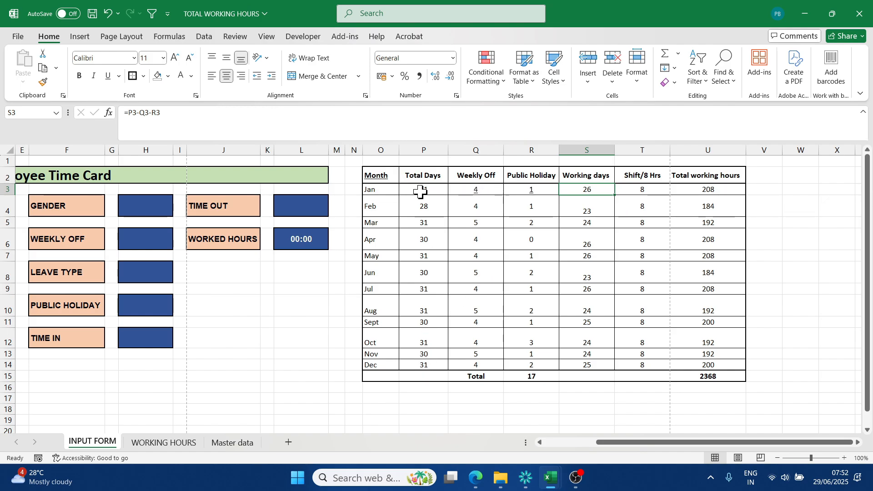
left_click(659, 254)
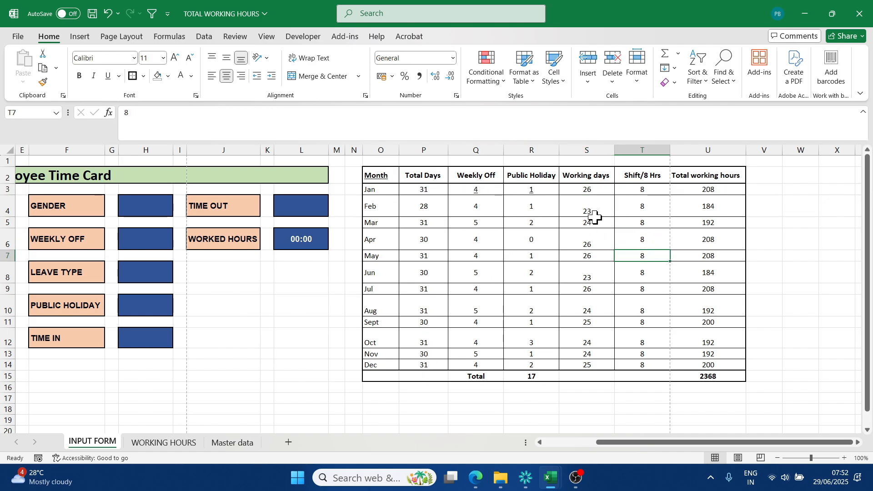
left_click(597, 195)
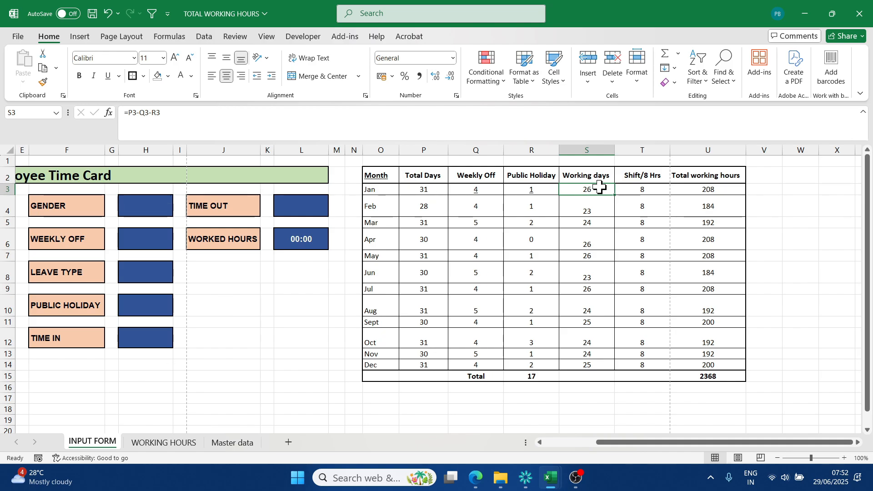
double_click(600, 191)
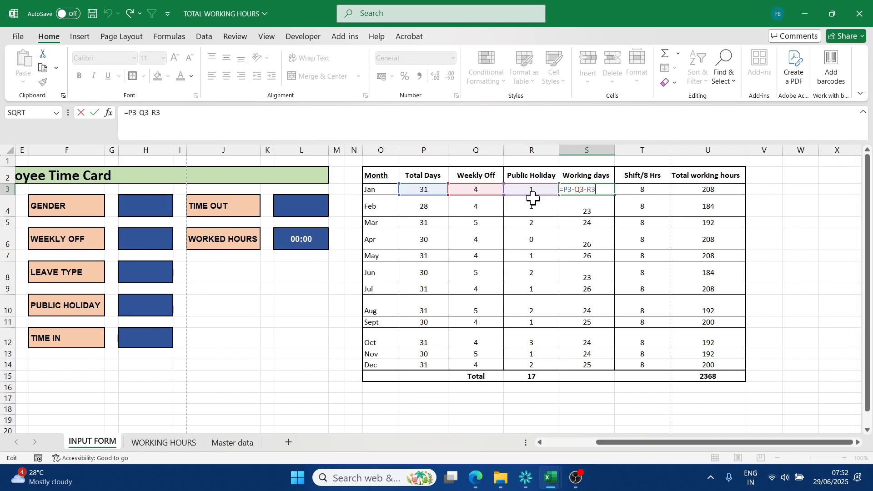
key("Escape")
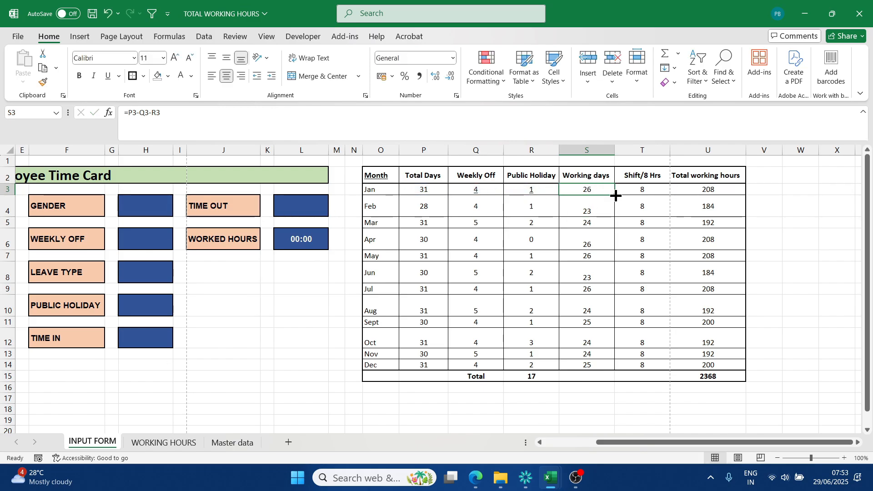
Step: Try filling the January Working days formula down to December, and undo the fill
left_click_drag(614, 194, 618, 372)
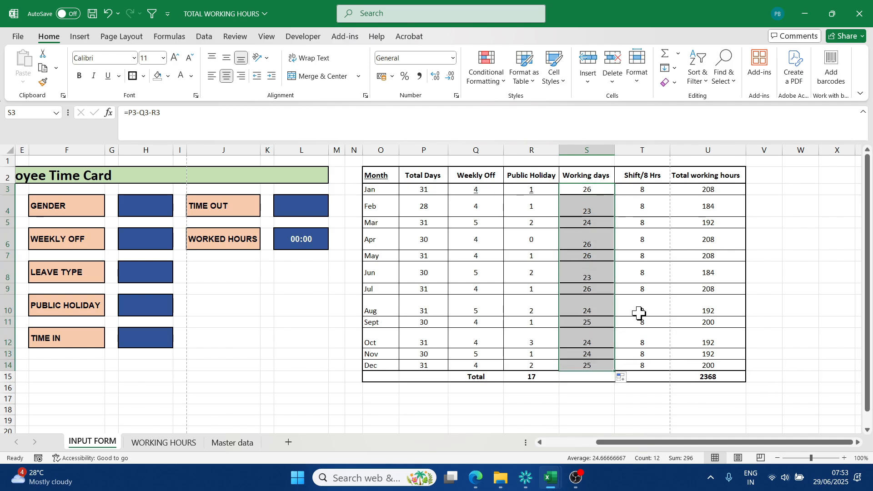
left_click(639, 312)
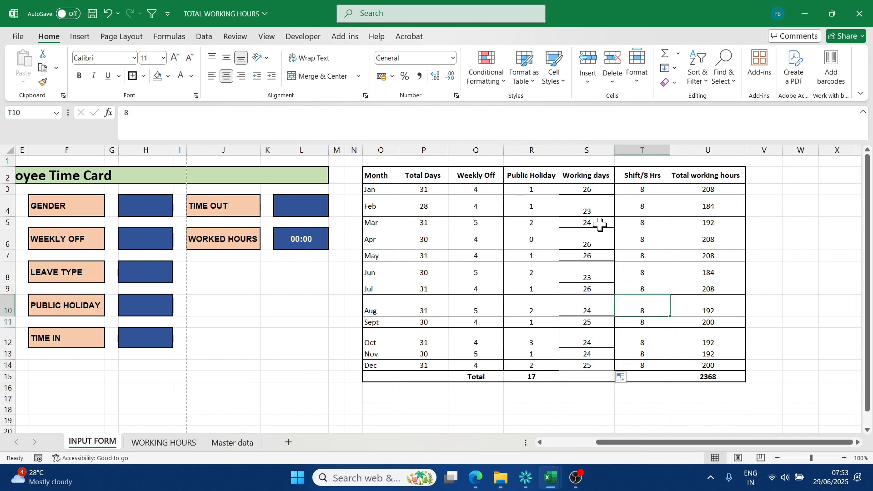
key("ctrl+z")
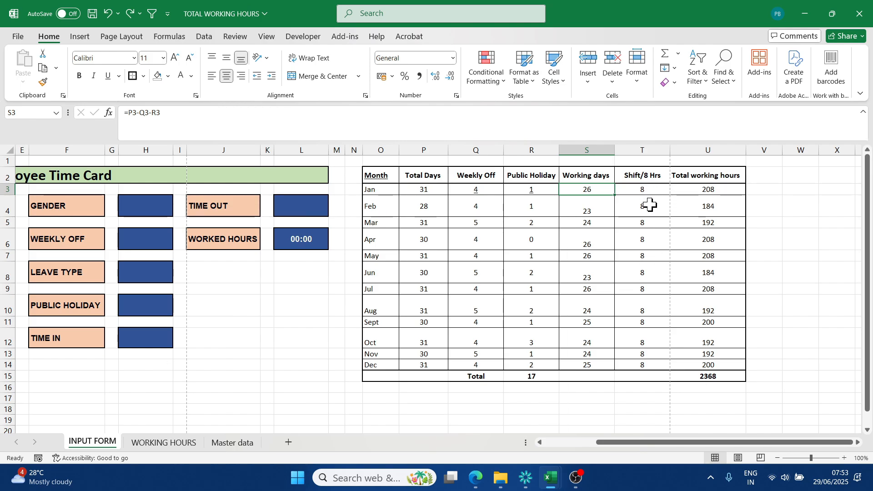
Step: Examine the January shift hours, the Total working hours formulas for Jan and Dec, and the yearly sum formula in U15
left_click(649, 189)
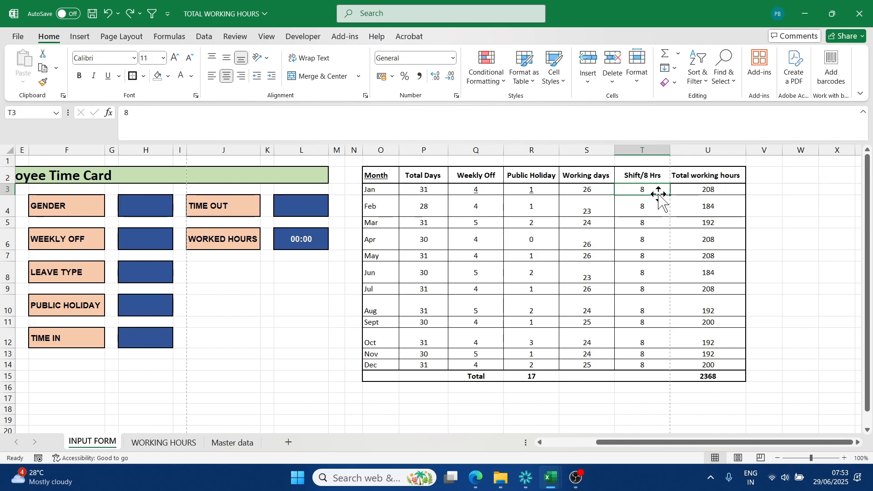
double_click(723, 191)
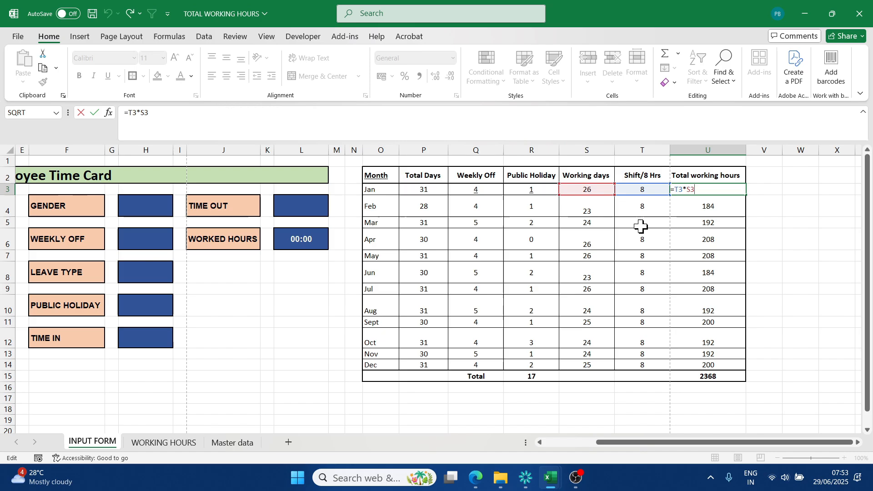
left_click(789, 203)
left_click(716, 190)
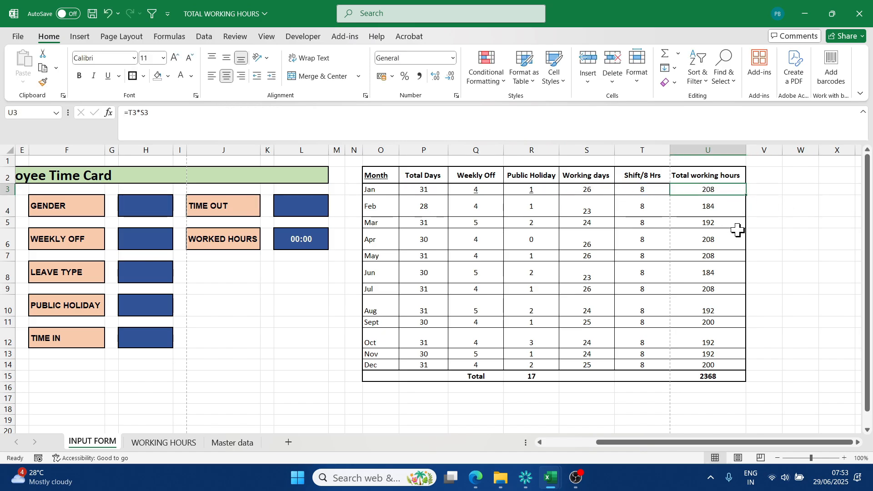
left_click(719, 377)
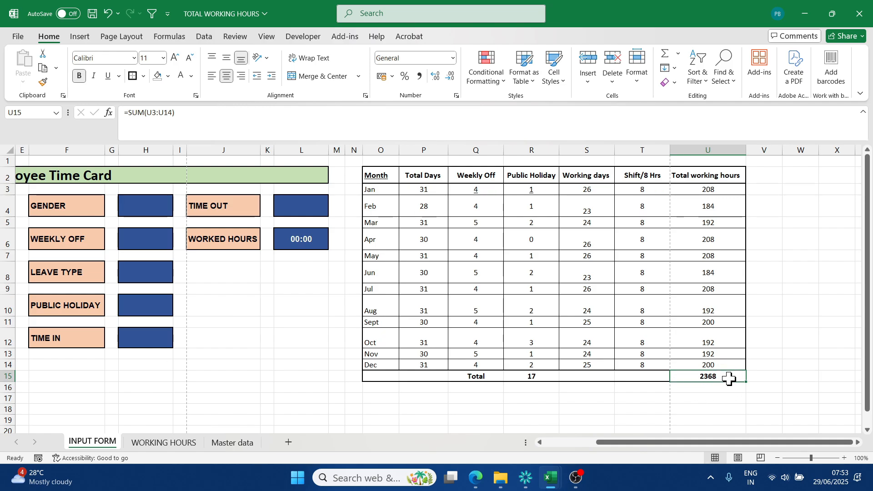
left_click(728, 364)
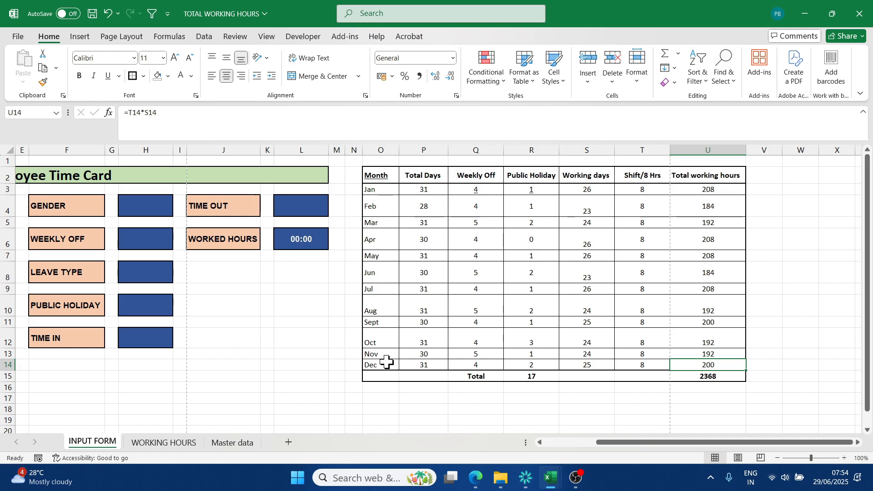
mouse_move(673, 442)
left_mouse_down()
mouse_move(632, 442)
mouse_move(680, 444)
left_mouse_up()
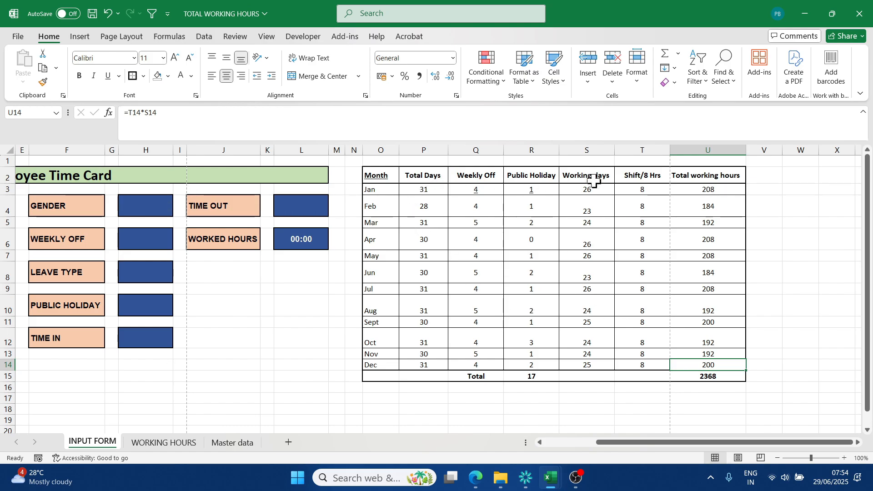
Step: View the WORKING HOURS sheet and examine the employee records on the Master data sheet
left_click(164, 442)
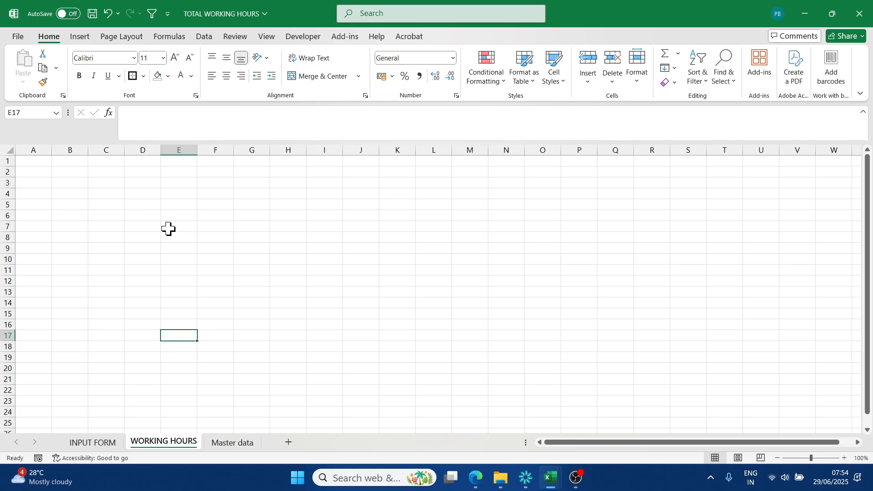
left_click(232, 442)
left_click(363, 380)
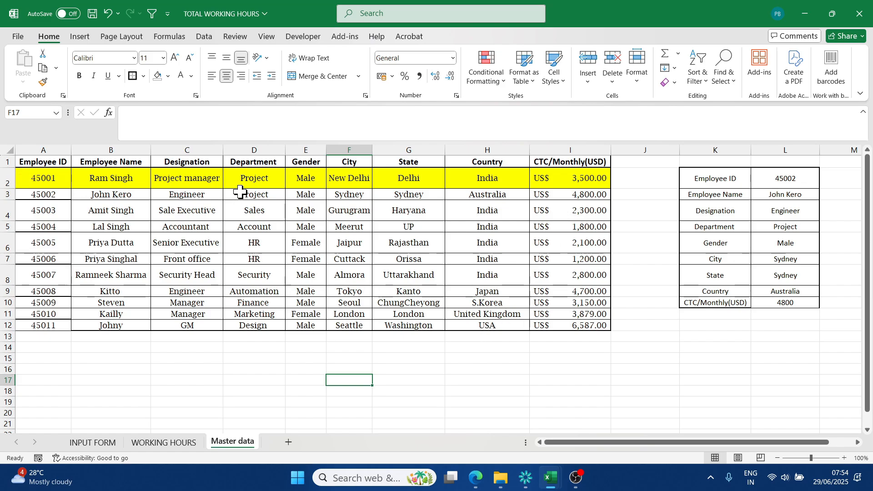
Step: Return to the Employee Time Card on the INPUT FORM sheet and select the Date entry cell D4
left_click(93, 442)
left_click(241, 310)
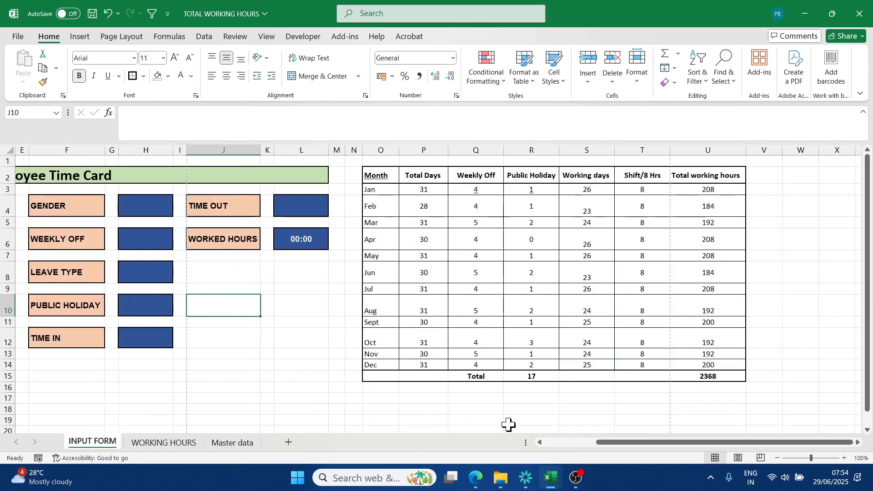
left_click_drag(604, 442, 552, 442)
left_click(187, 411)
left_click(141, 207)
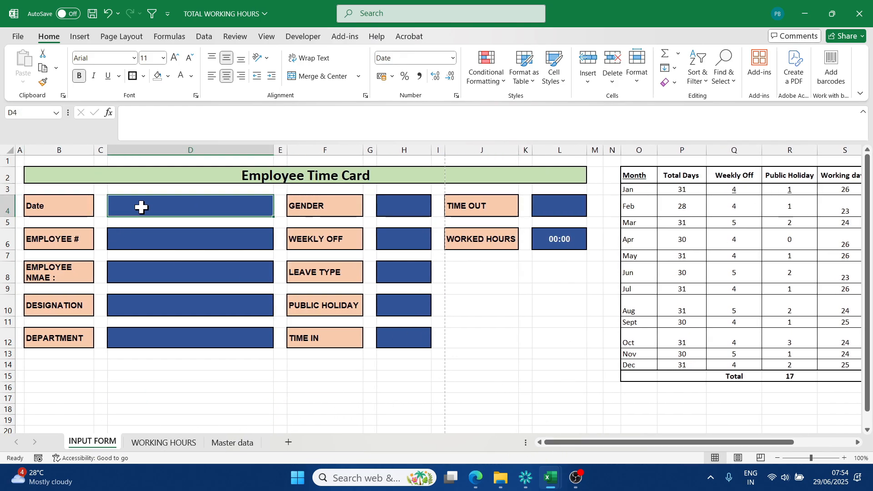
Step: Check the employee IDs on the Master data sheet and select the EMPLOYEE # entry cell D6 on the INPUT FORM sheet
left_click(235, 443)
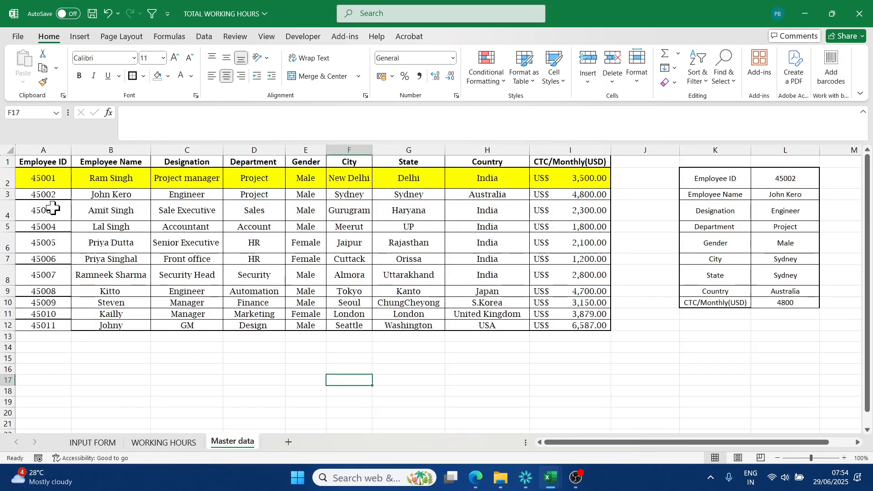
left_click(91, 442)
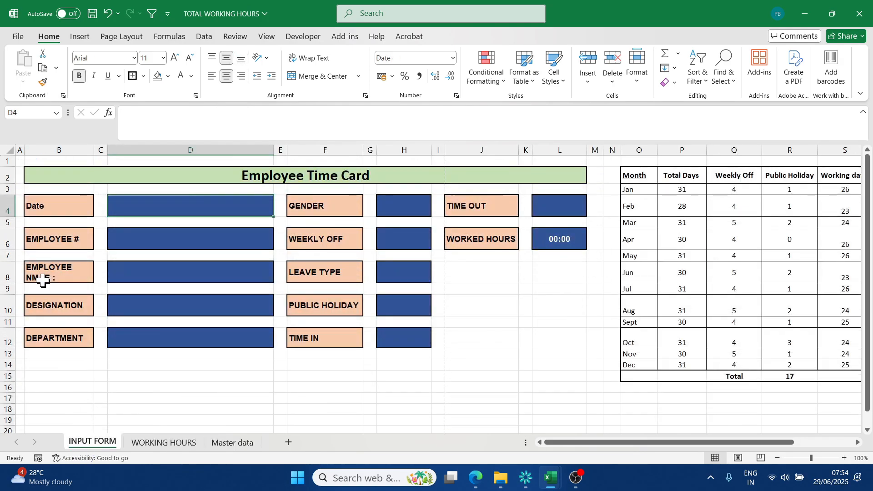
left_click(188, 243)
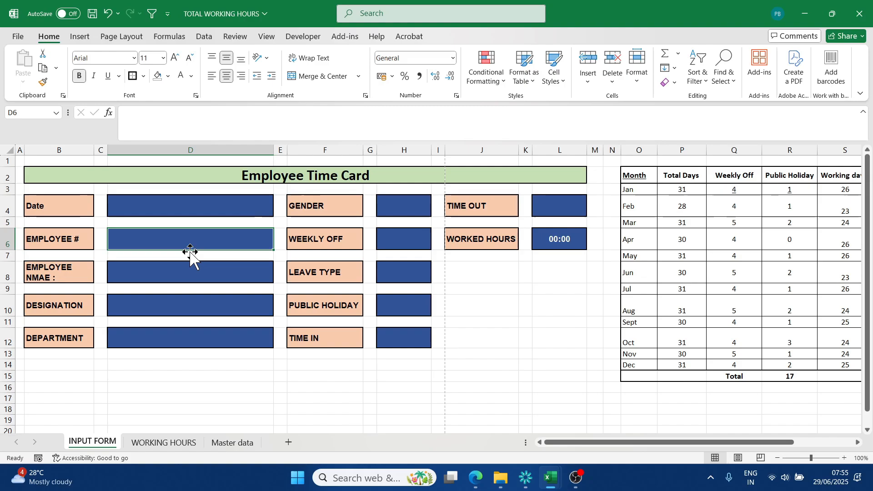
Step: Check the first employee's ID on the Master data sheet and enter it in EMPLOYEE # cell D6 of the INPUT FORM sheet
left_click(219, 443)
left_click(52, 181)
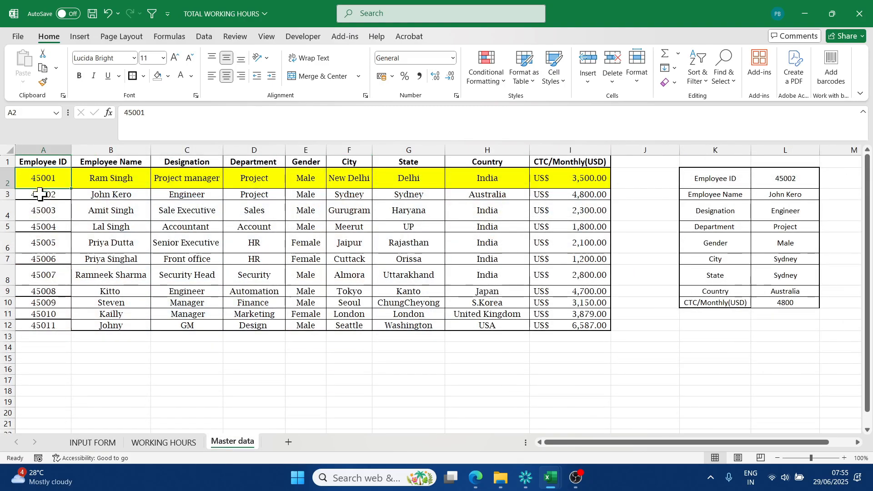
left_click(109, 443)
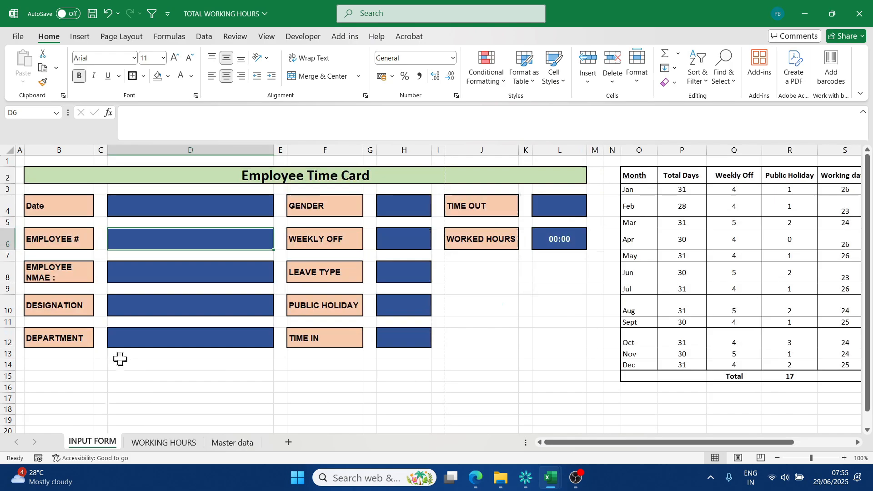
type("4500")
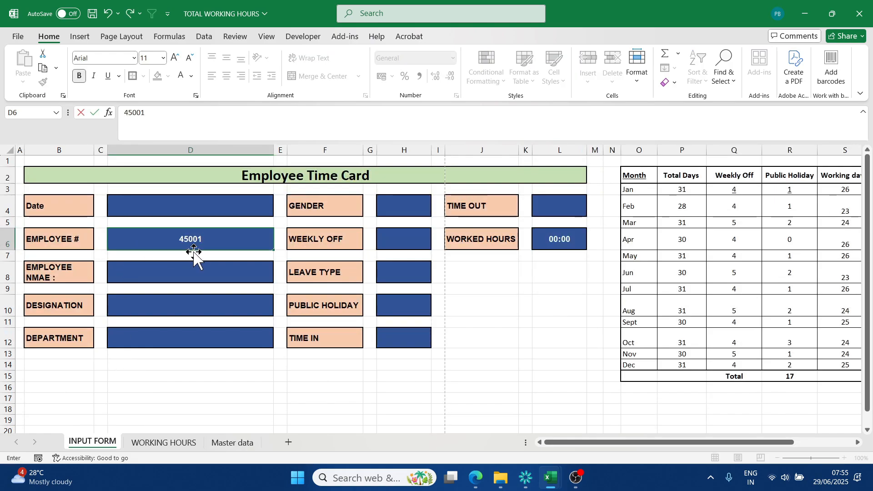
type("1")
Step: Enter =VLOOKUP(D6,'Master data'!A1:E12,2,FALSE) in cell D8 to return the employee name
left_click(202, 273)
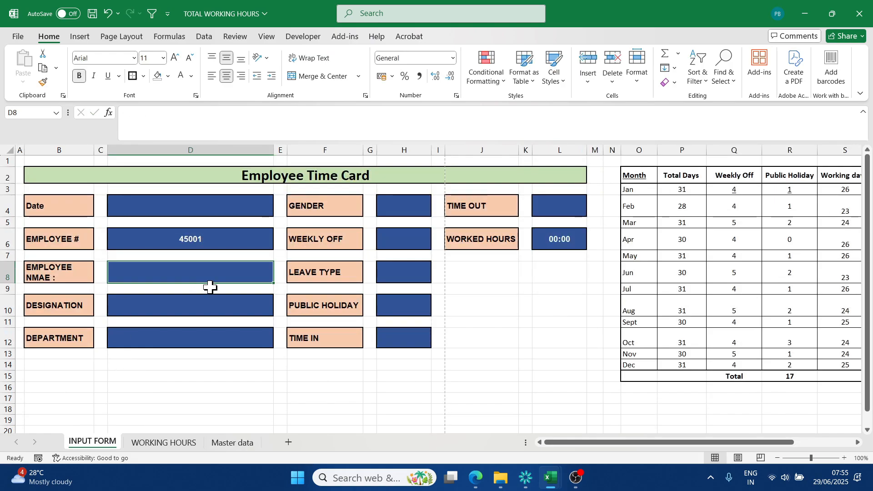
type("=")
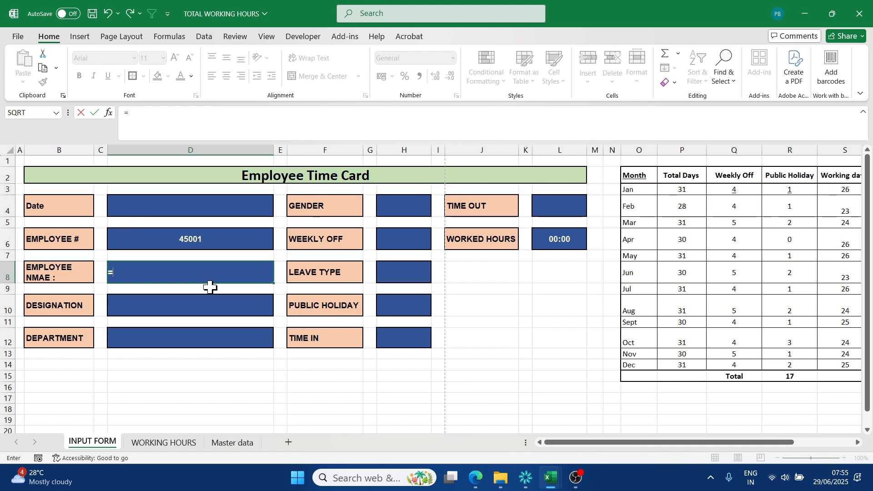
type("vlook")
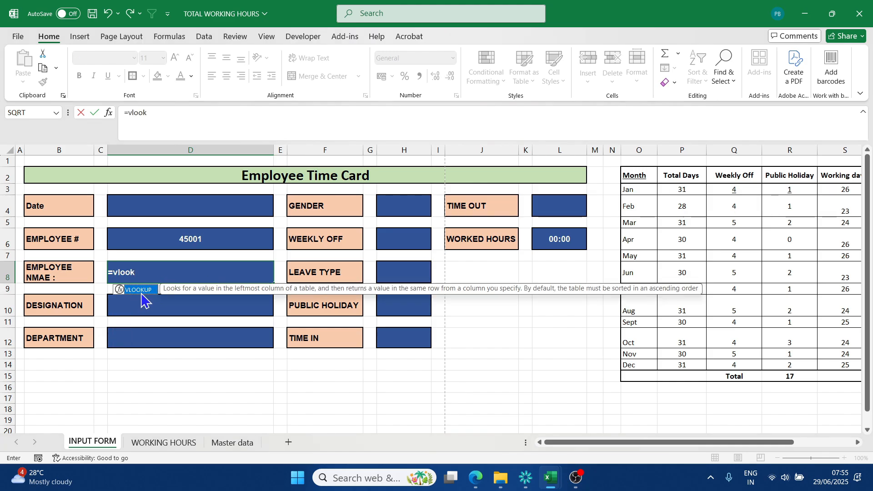
key("Tab")
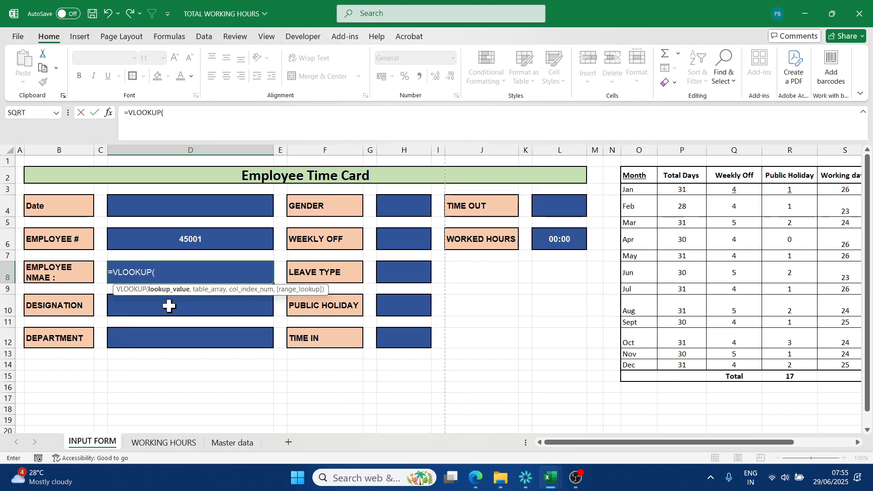
left_click(214, 242)
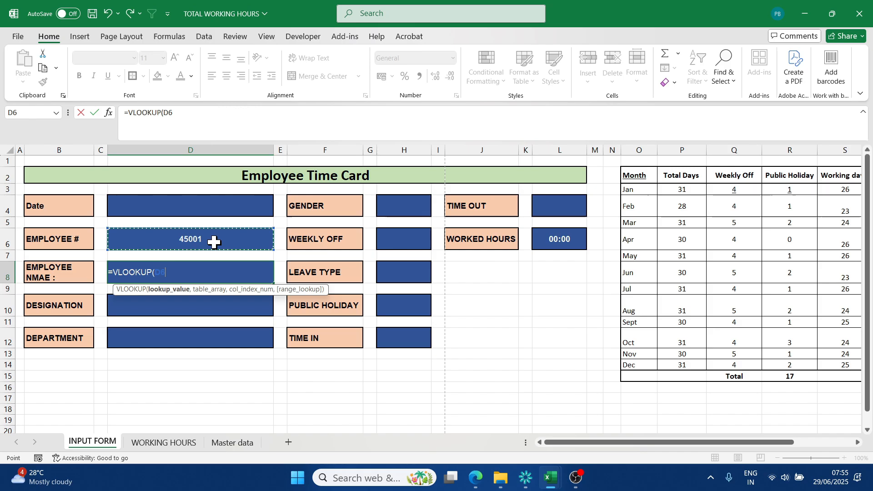
type(",")
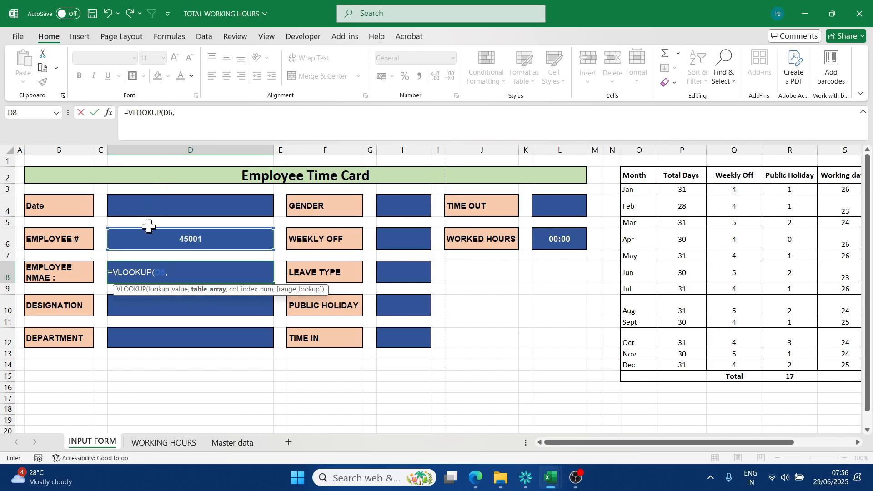
left_click(233, 442)
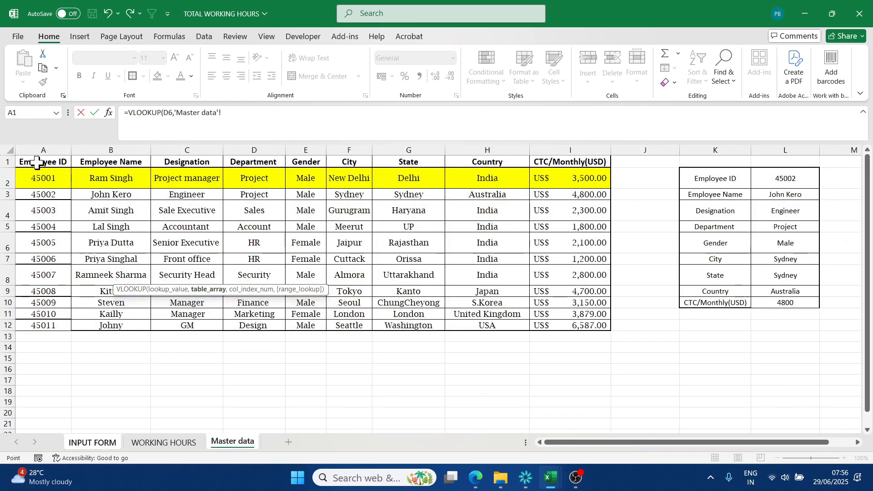
left_click_drag(39, 162, 298, 331)
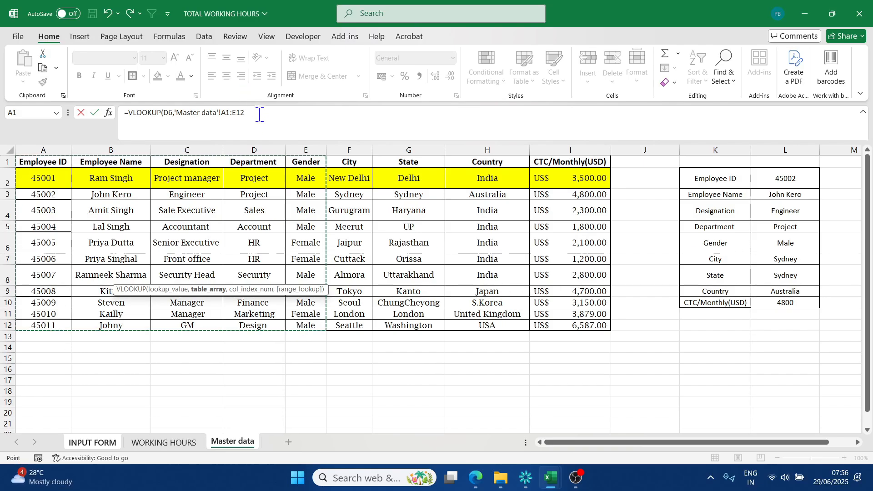
type(",")
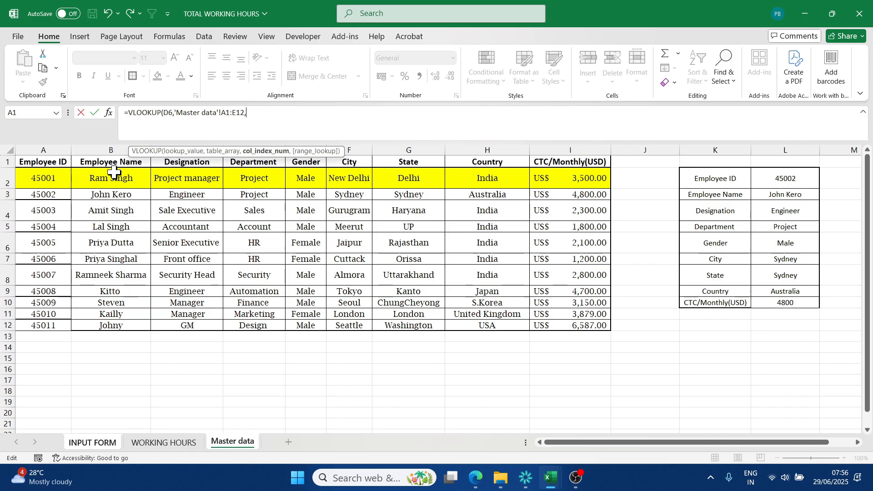
type("2,")
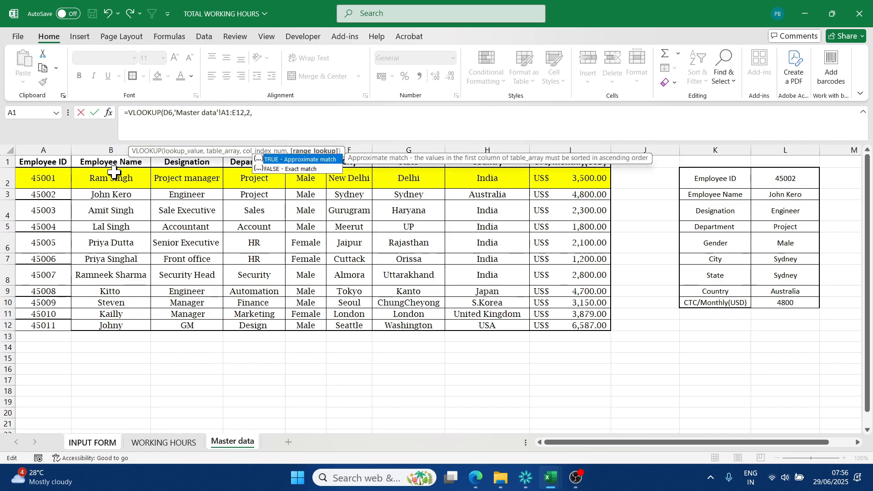
type("false")
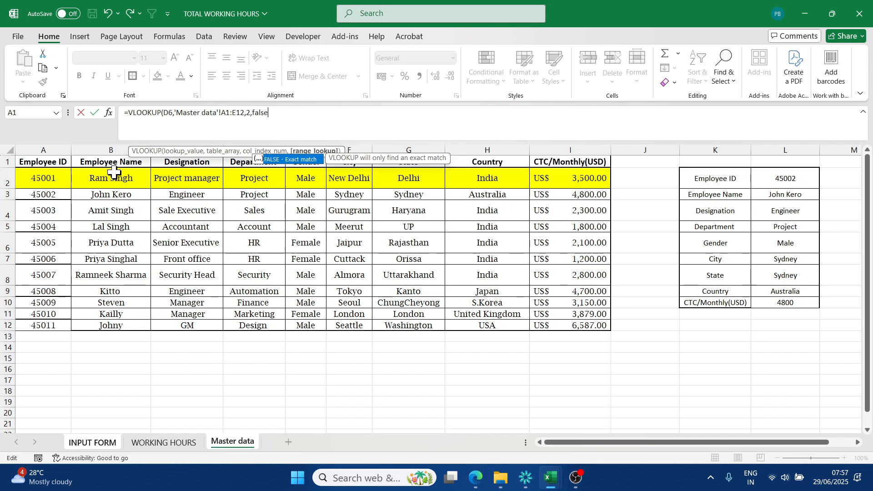
type(")")
key("Return")
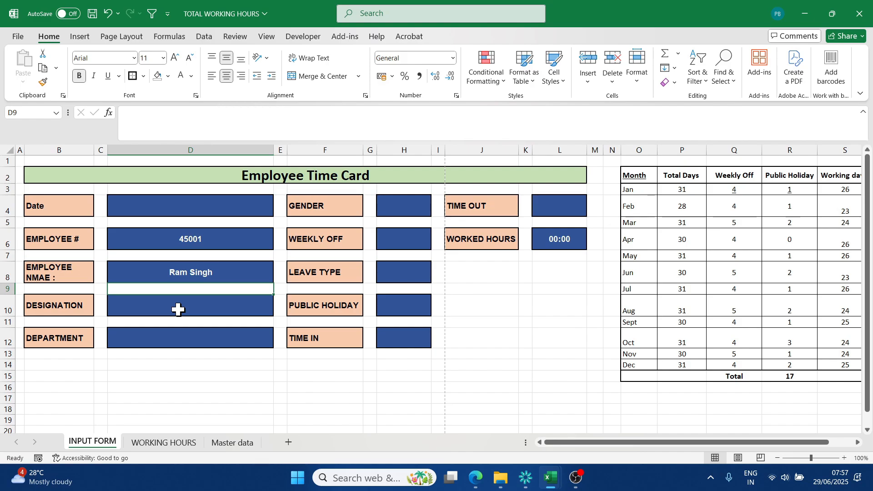
Step: Enter =VLOOKUP(D6,'Master data'!A1:E12,3,FALSE) in DESIGNATION cell D10 to return the employee's designation
left_click(230, 309)
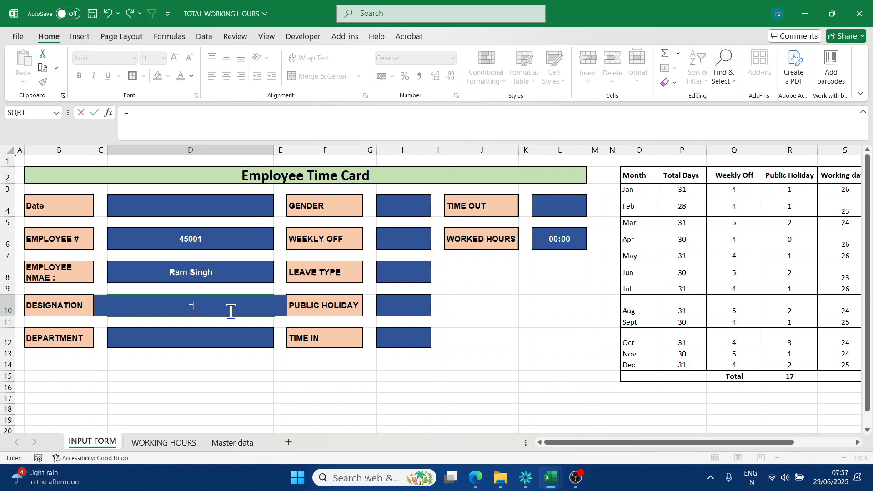
type("=vloo")
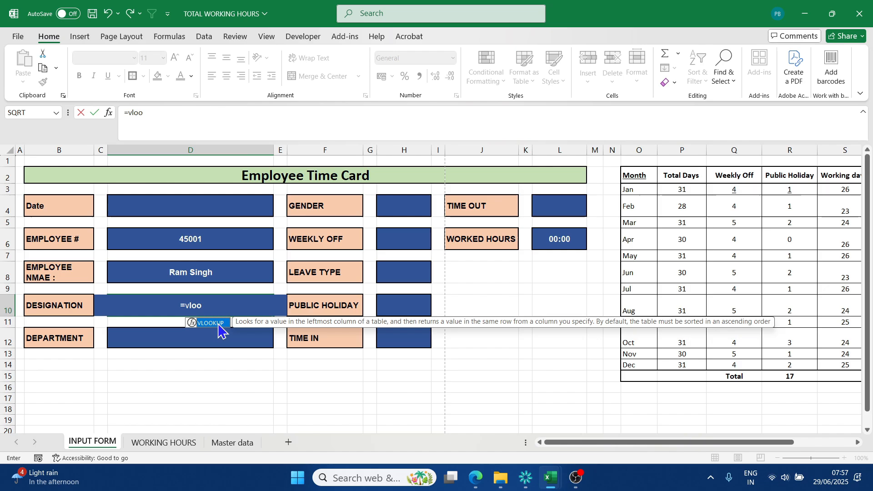
key("Tab")
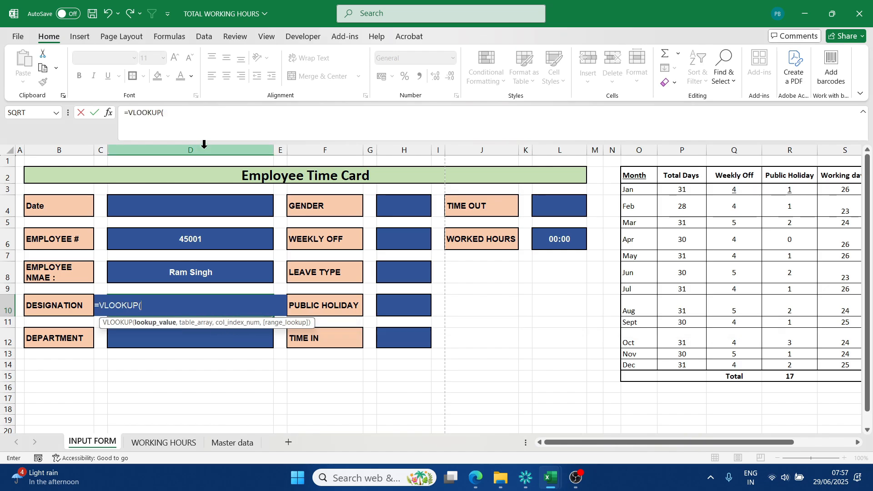
left_click(205, 238)
type(",")
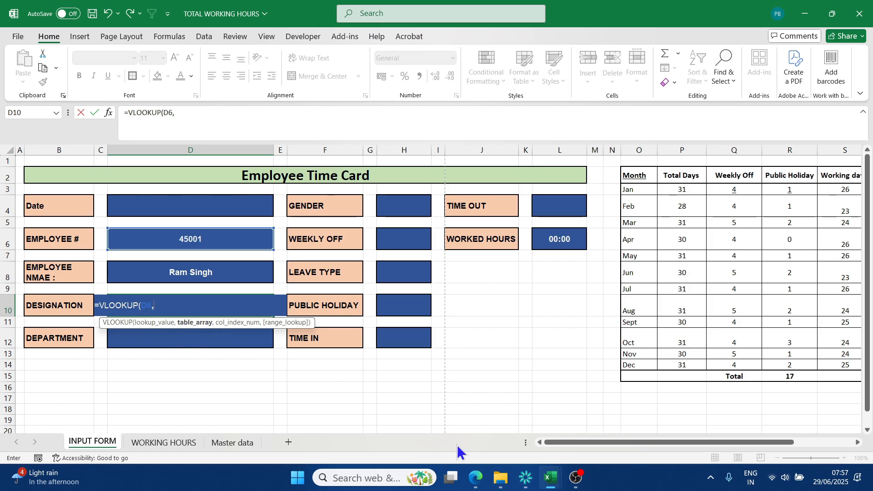
left_click(232, 443)
left_click_drag(43, 161, 313, 330)
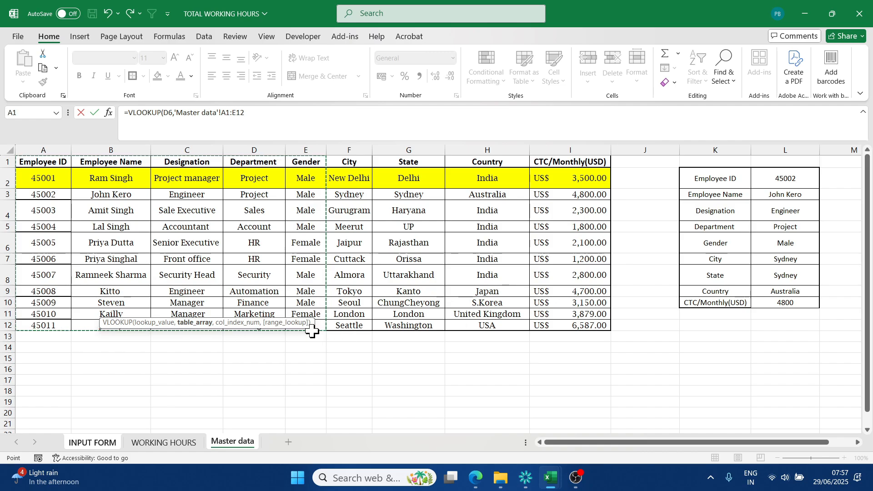
type(",")
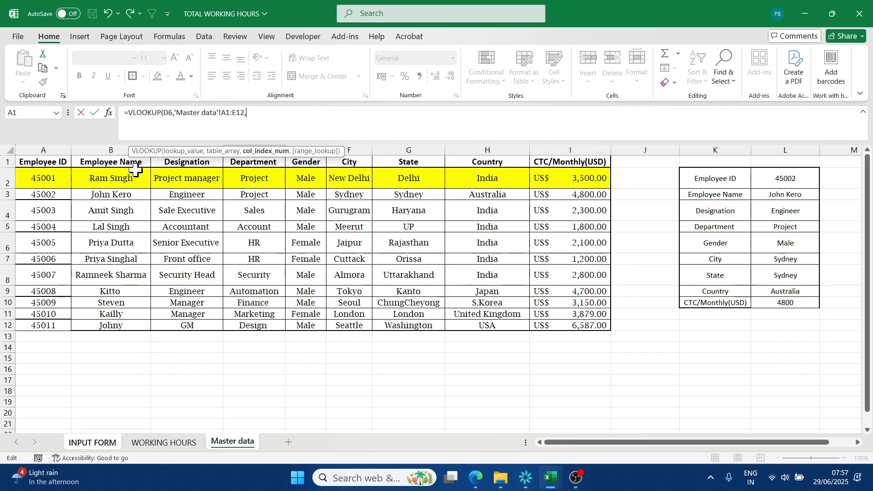
type("3,false)")
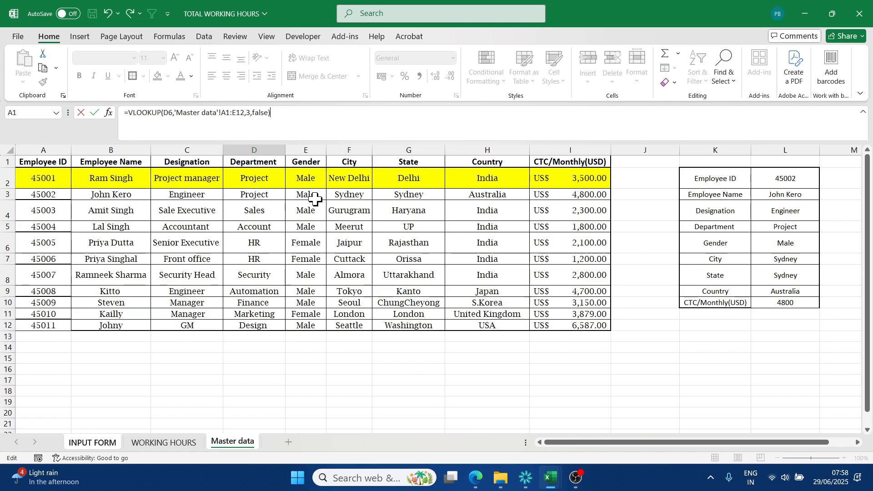
key("Return")
Step: Enter =VLOOKUP(D6,'Master data'!A1:E12,4,FALSE) in DEPARTMENT cell D12 to return the employee's department
left_click(165, 341)
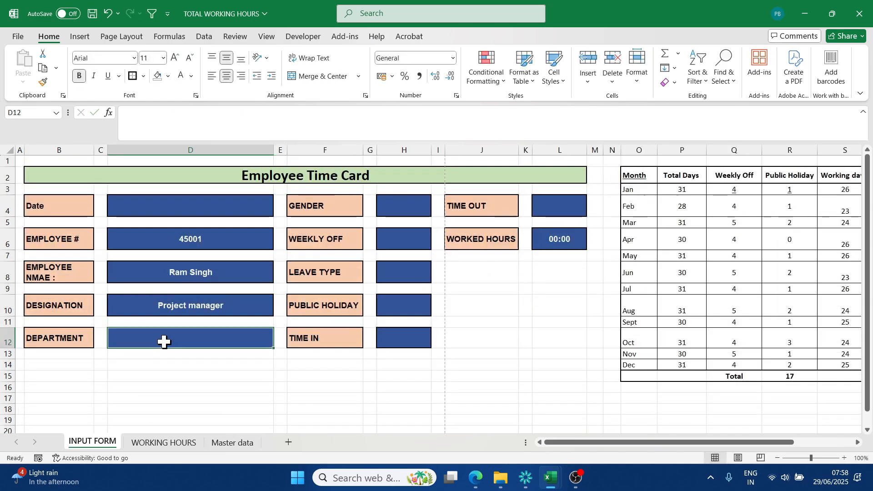
type("=vloo")
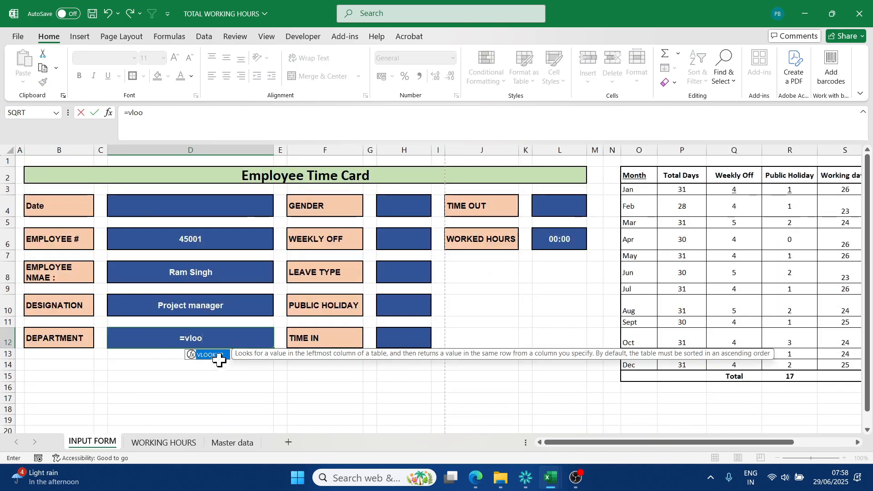
key("Tab")
left_click(204, 240)
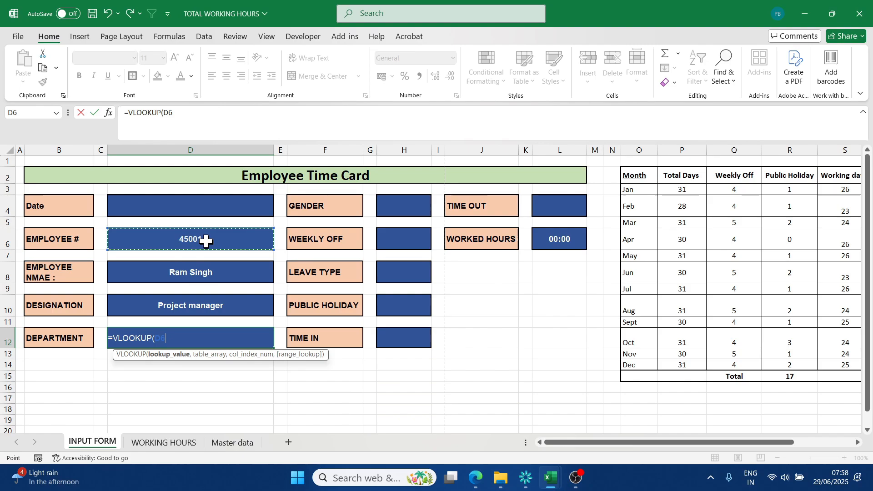
type(",")
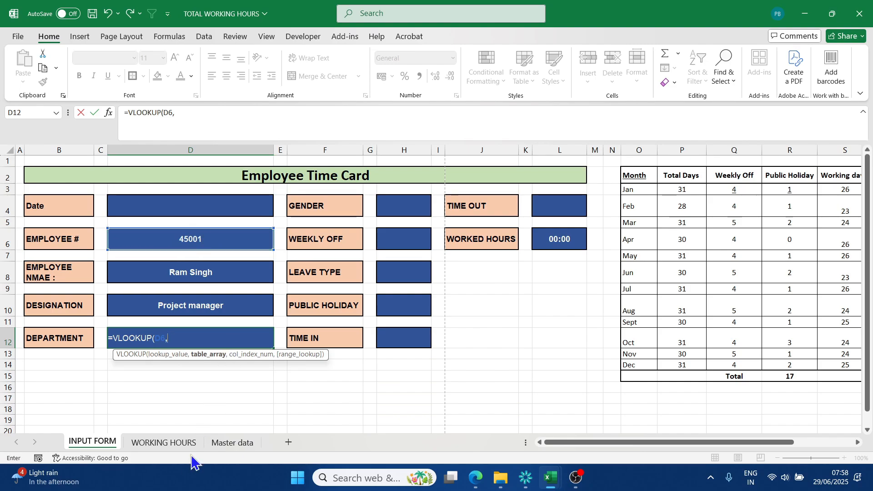
left_click(233, 442)
type(",4")
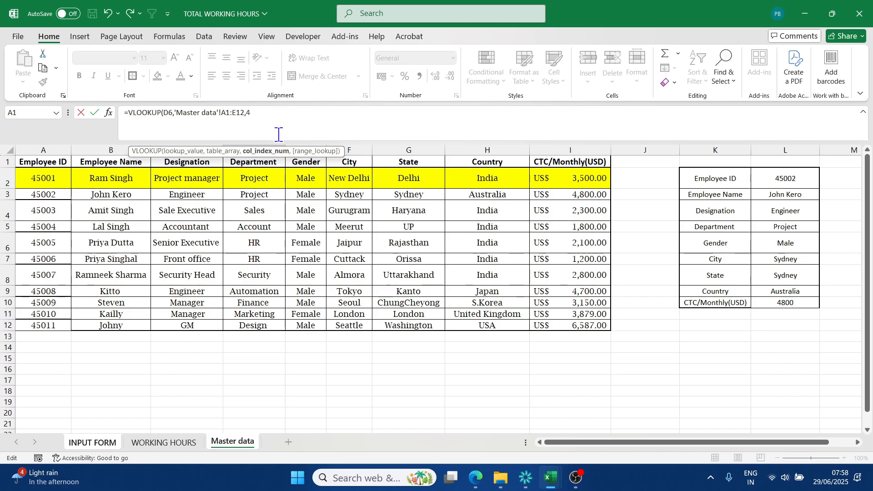
type(",false")
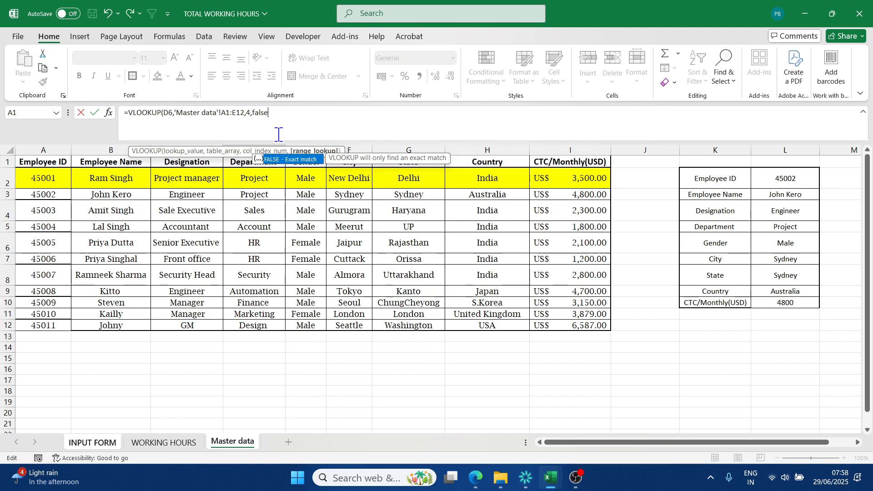
type(")")
key("Return")
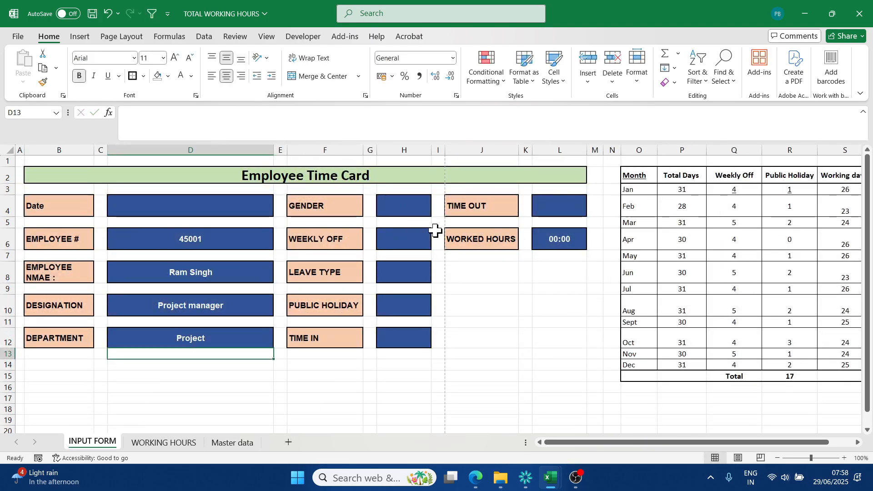
Step: Enter a VLOOKUP in GENDER cell H4 that looks up D6 in 'Master data'!A1:E12 and returns column 5
left_click(404, 208)
type("=vlook")
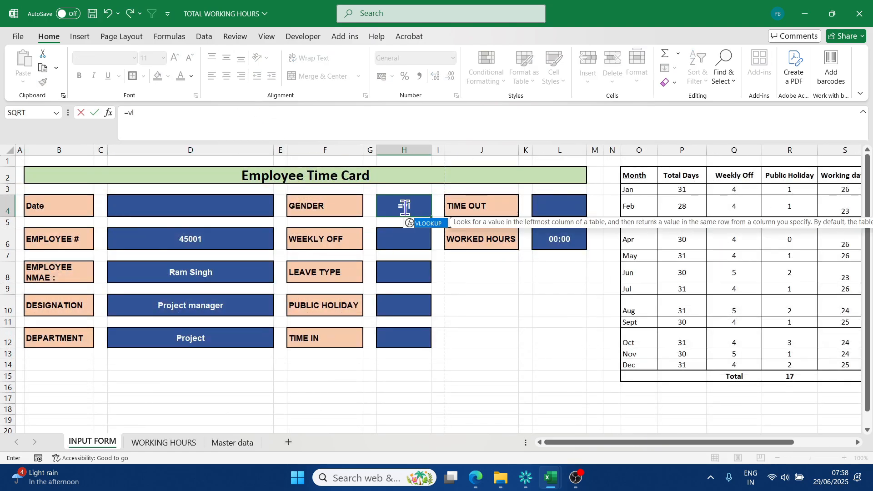
double_click(427, 225)
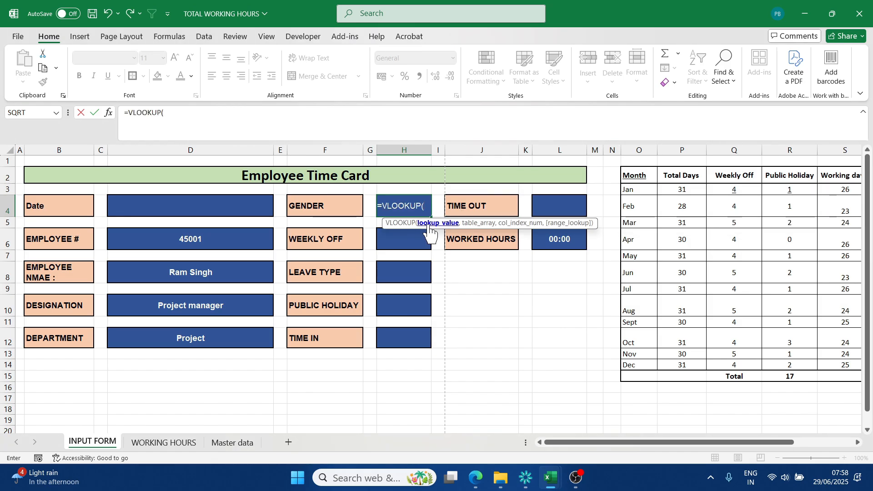
left_click(197, 236)
type(",")
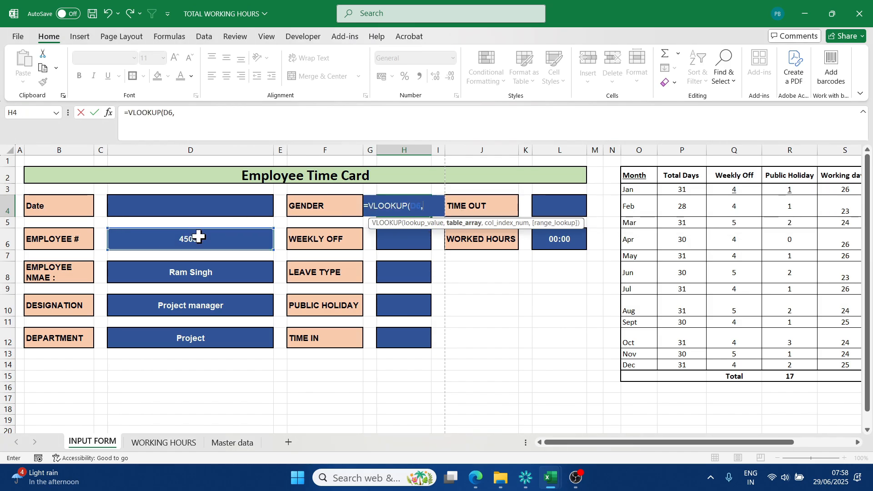
left_click(232, 443)
left_click_drag(43, 162, 306, 326)
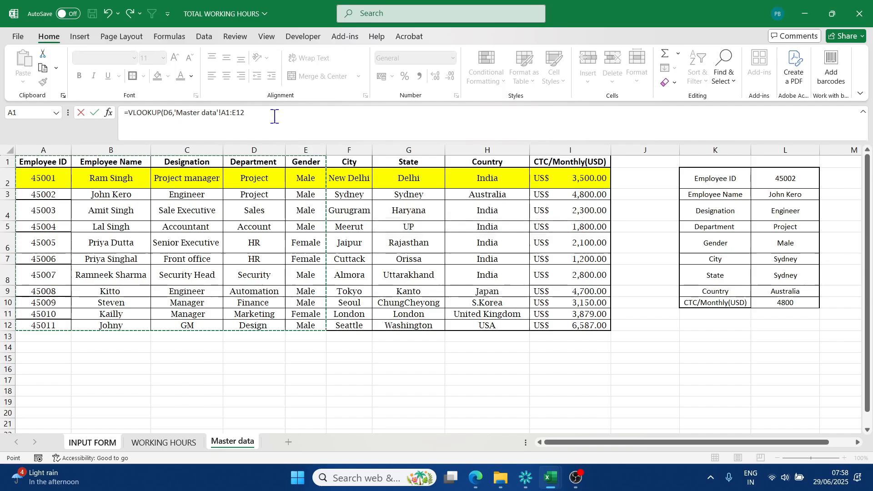
type(",")
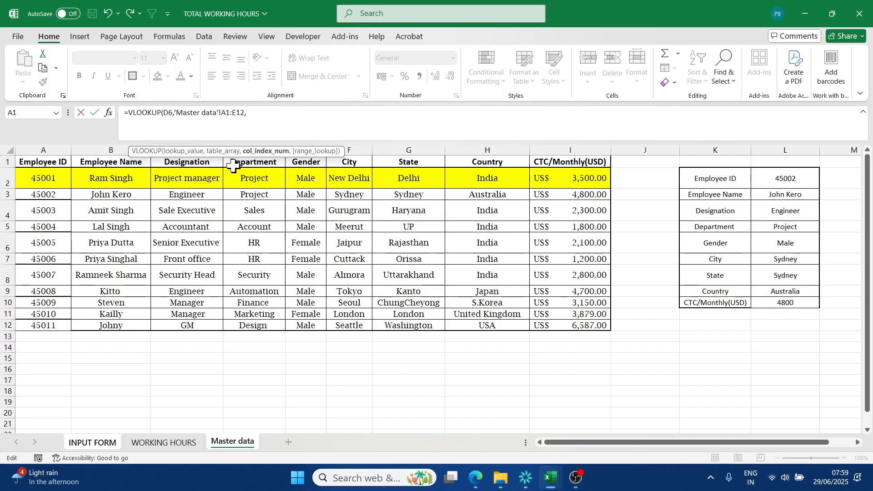
type("5,")
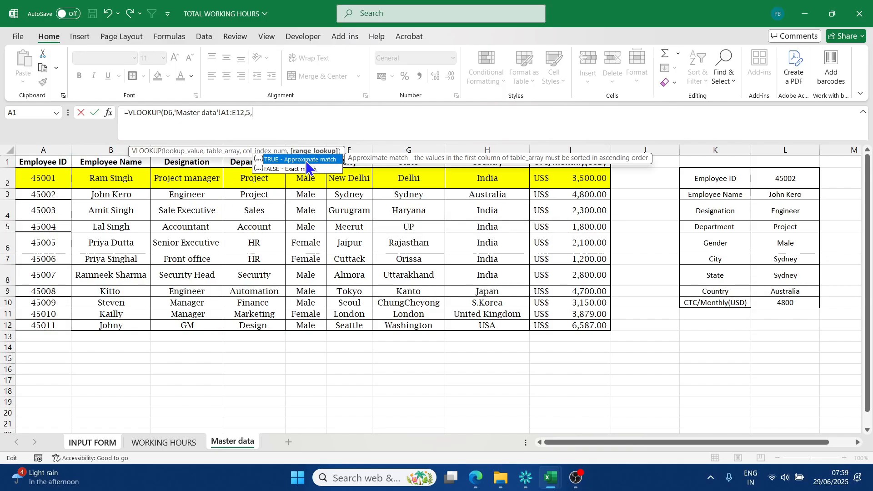
key("Return")
left_click(525, 307)
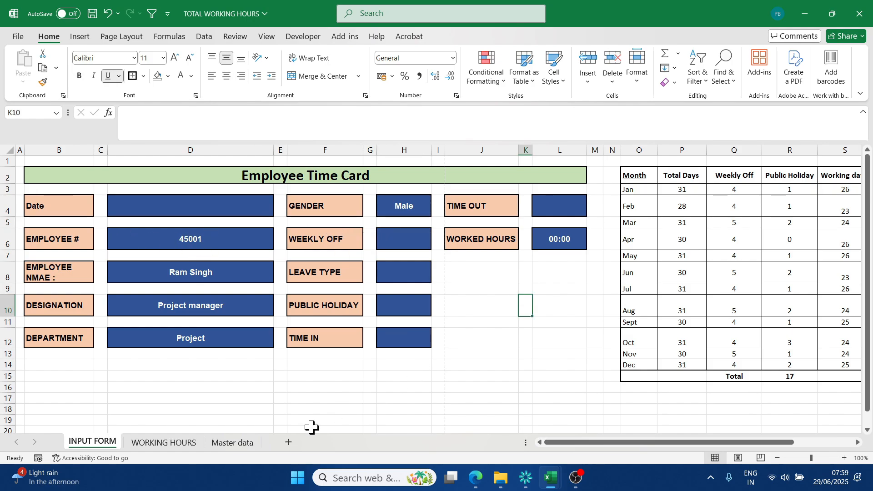
Step: Enter the sixth employee's ID in EMPLOYEE # cell D6 and check the filled-in details against the Master data sheet
left_click(309, 407)
left_click(201, 237)
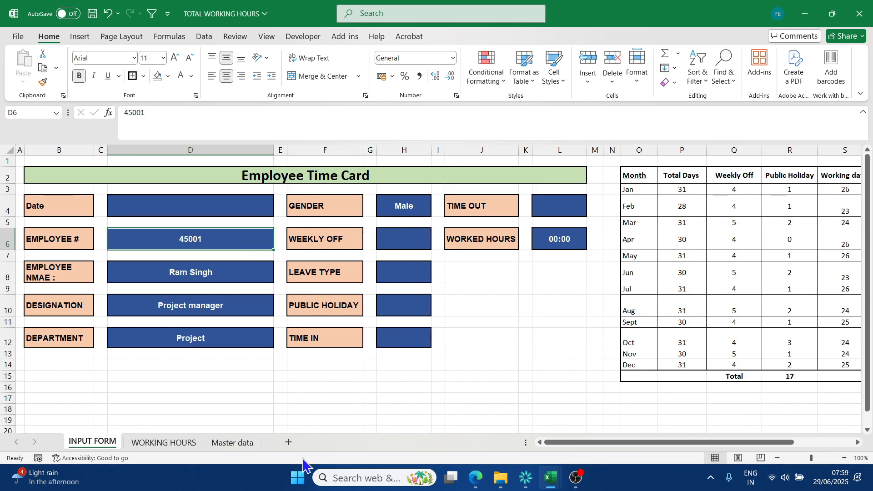
type("4")
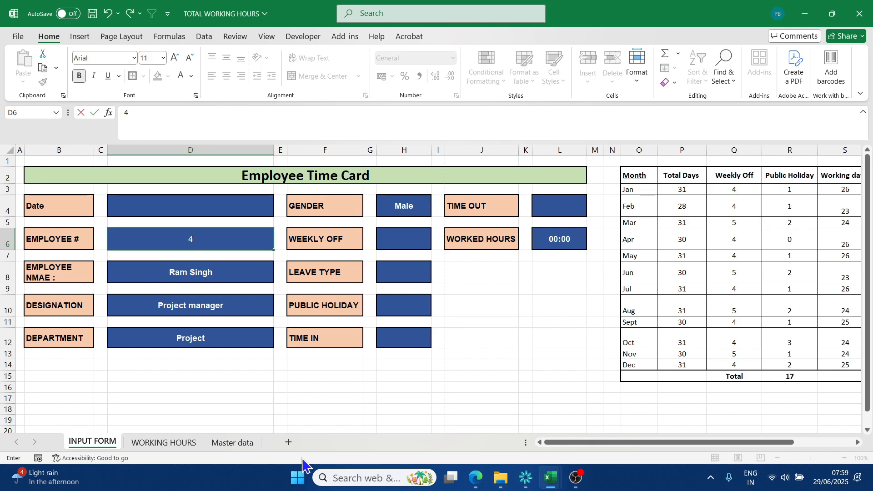
type("5006")
key("Return")
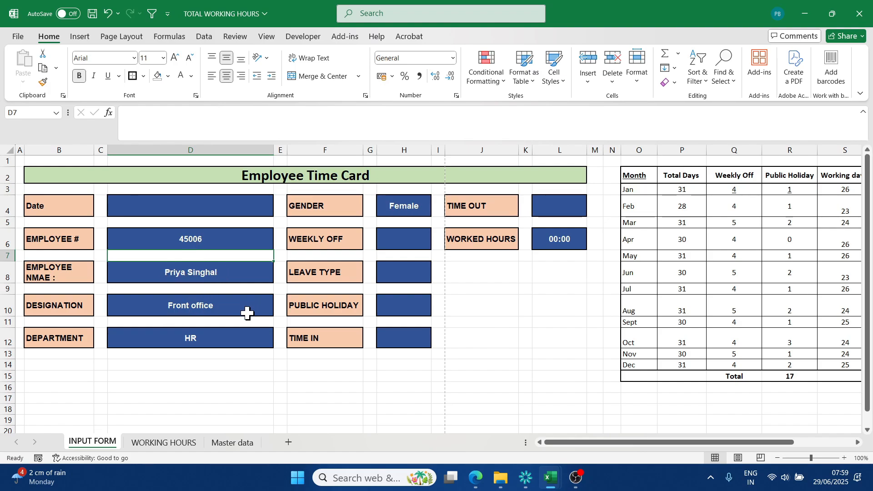
left_click(232, 442)
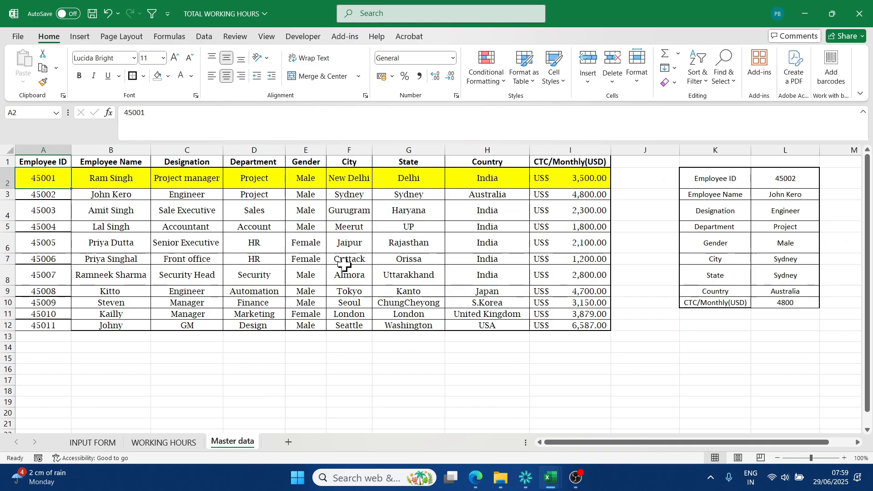
left_click(101, 442)
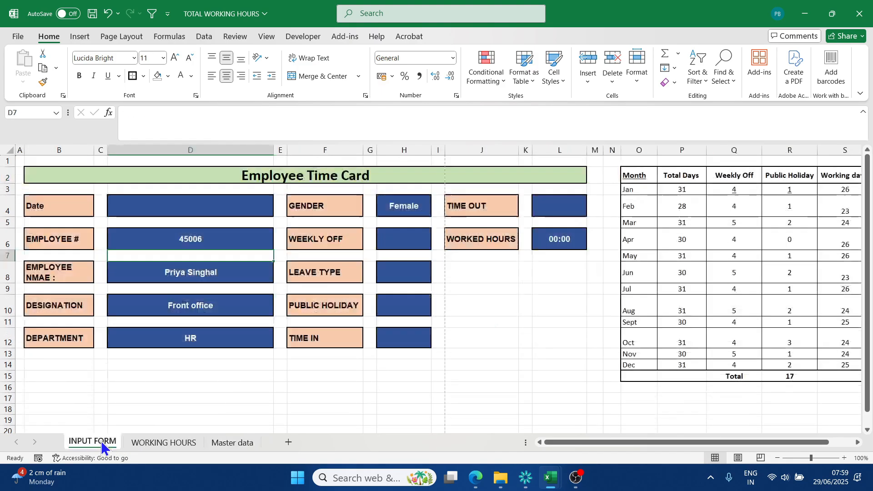
left_click(169, 398)
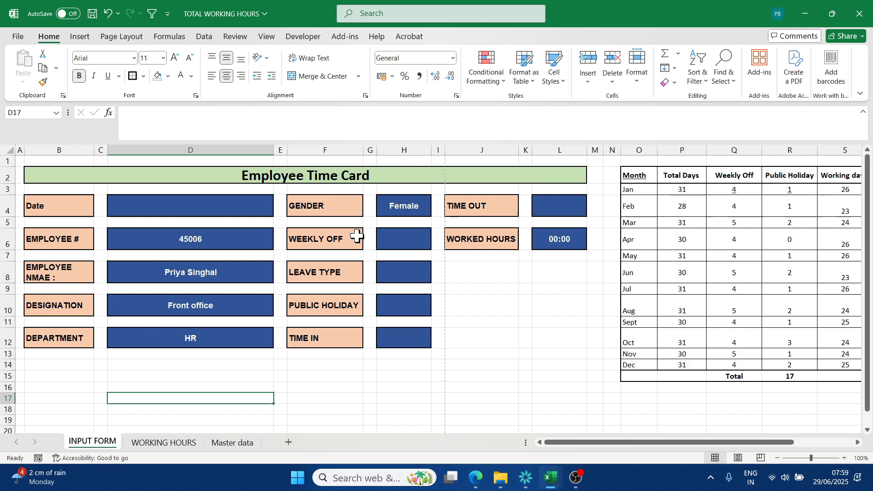
left_click(231, 240)
left_click(215, 211)
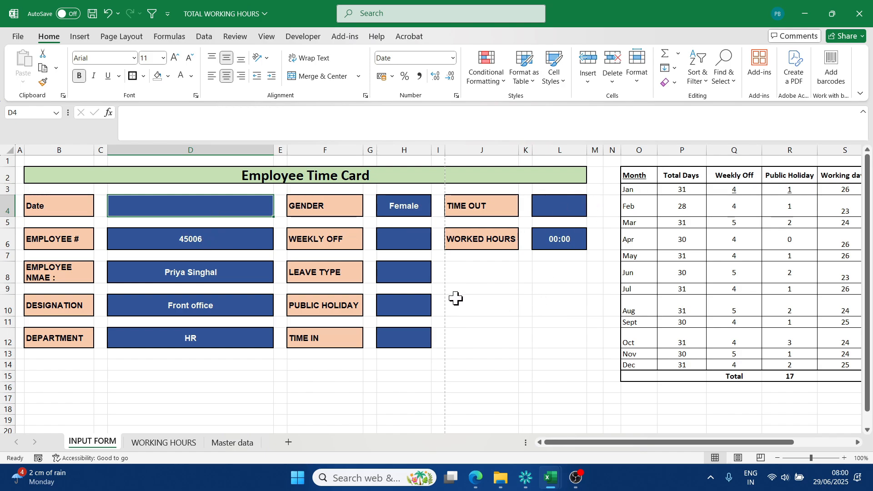
left_click(508, 292)
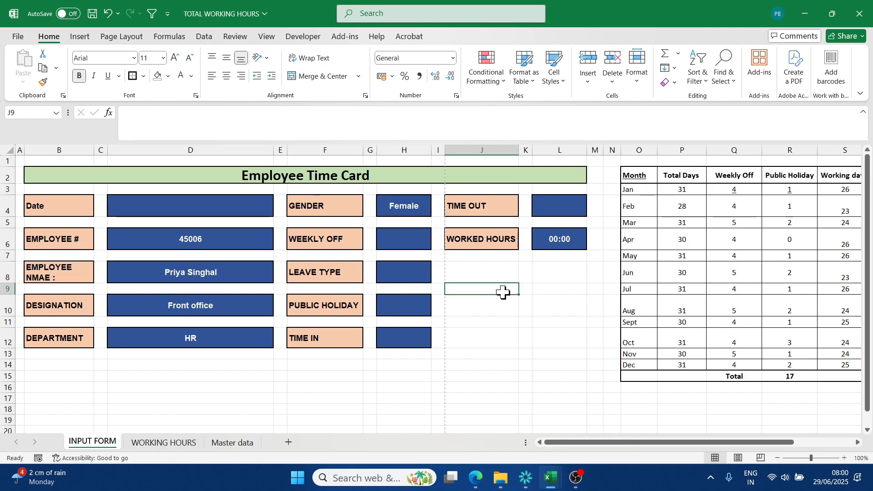
left_click(403, 242)
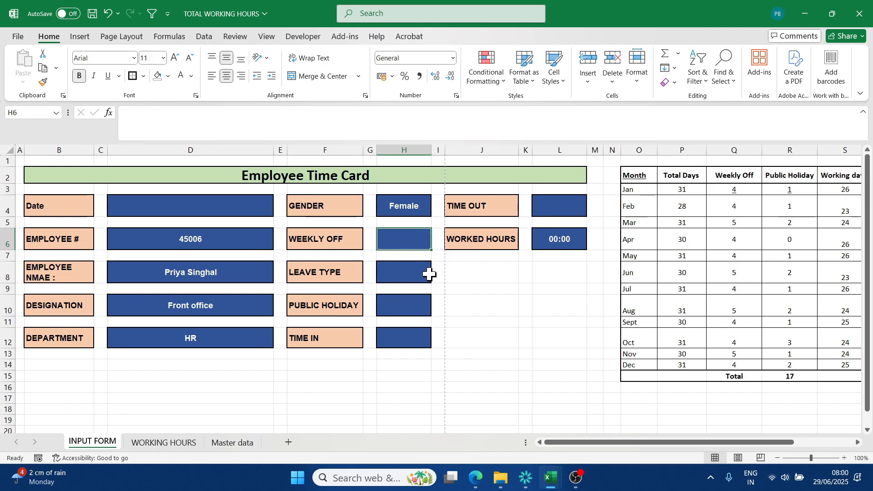
left_click(413, 275)
left_click(409, 311)
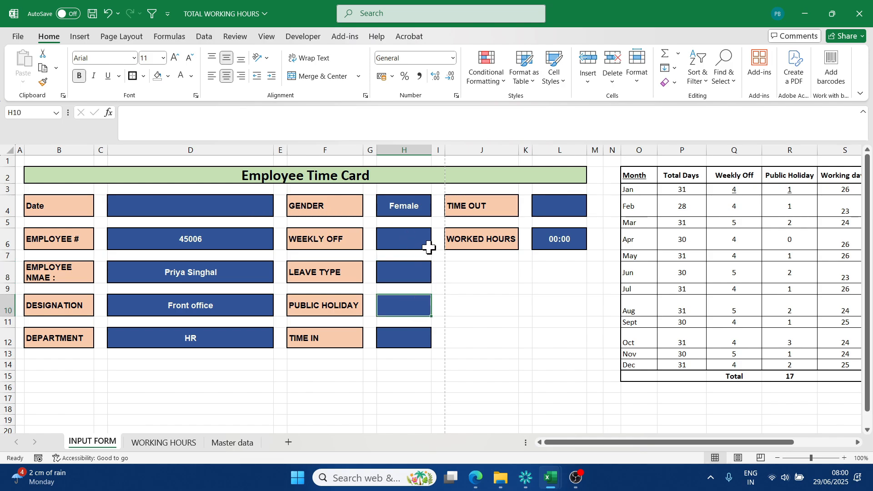
left_click(493, 308)
Step: Add list data validation with the source Yes,No to WEEKLY OFF cell H6
left_click(335, 245)
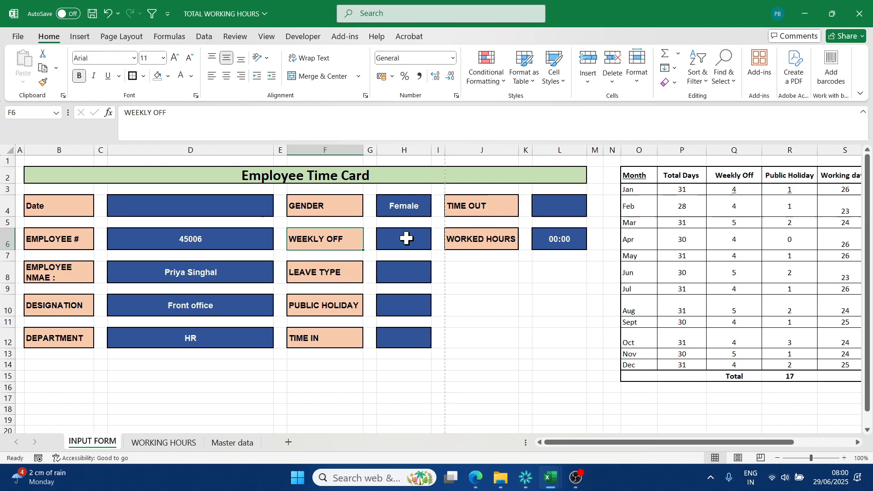
left_click(407, 238)
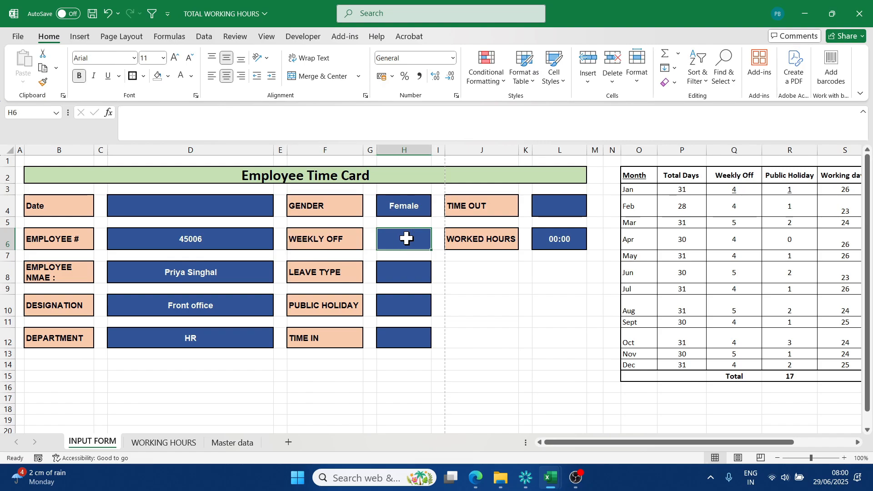
left_click(205, 36)
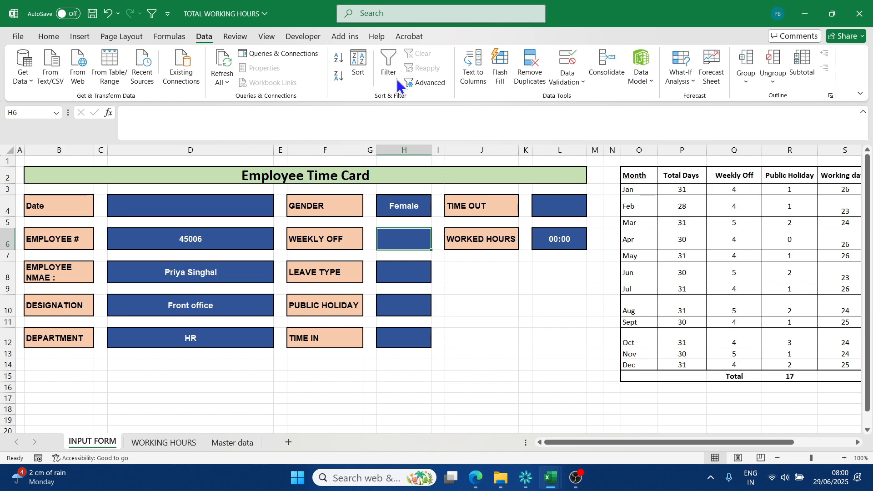
left_click(573, 82)
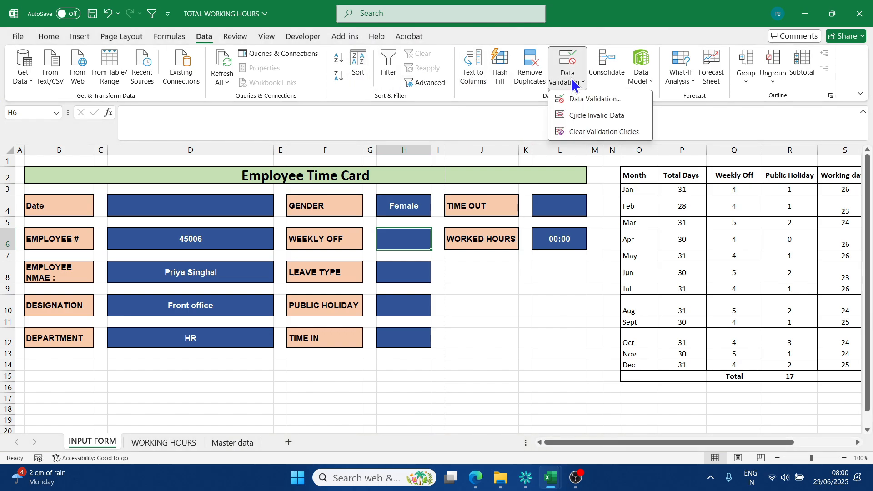
left_click(584, 100)
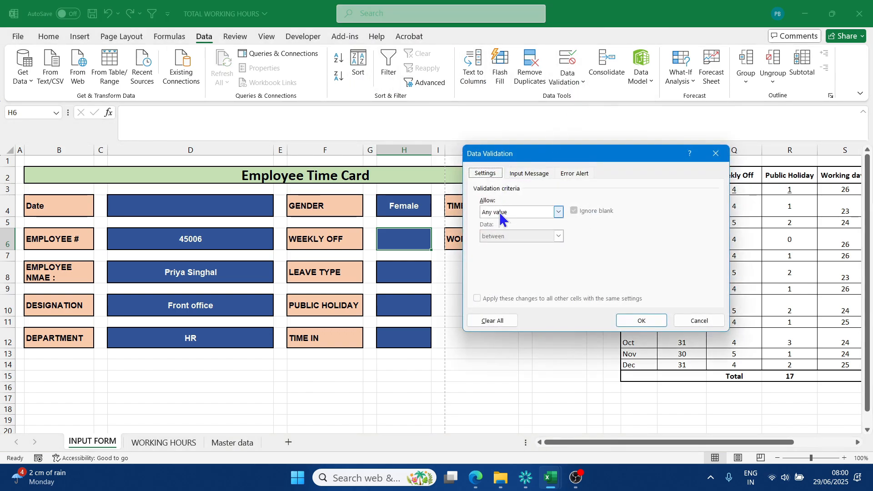
left_click_drag(556, 159, 155, 42)
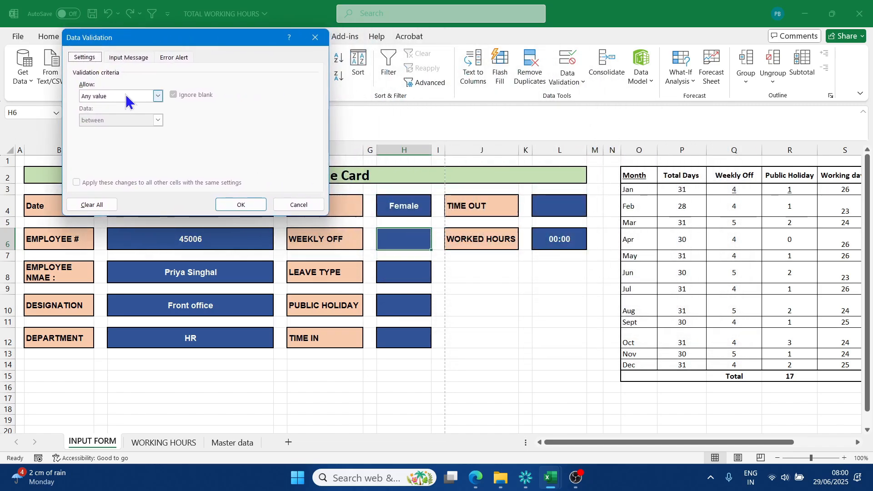
left_click(158, 95)
left_click(103, 130)
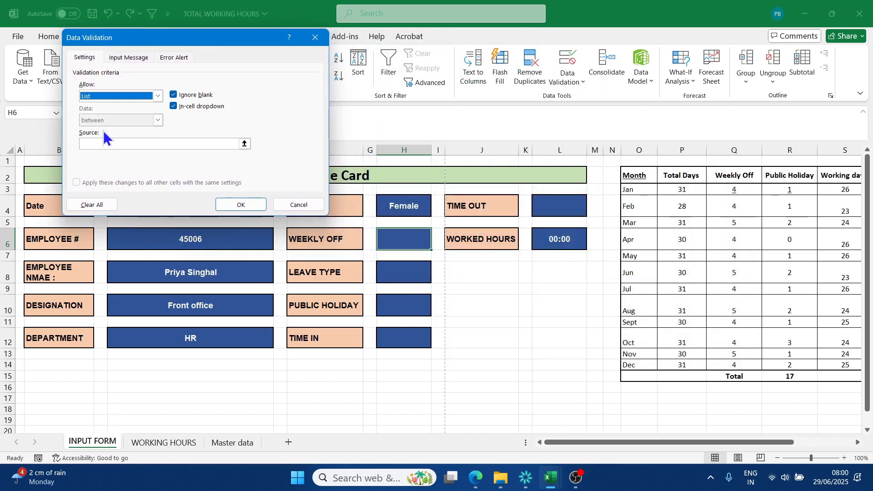
left_click(105, 144)
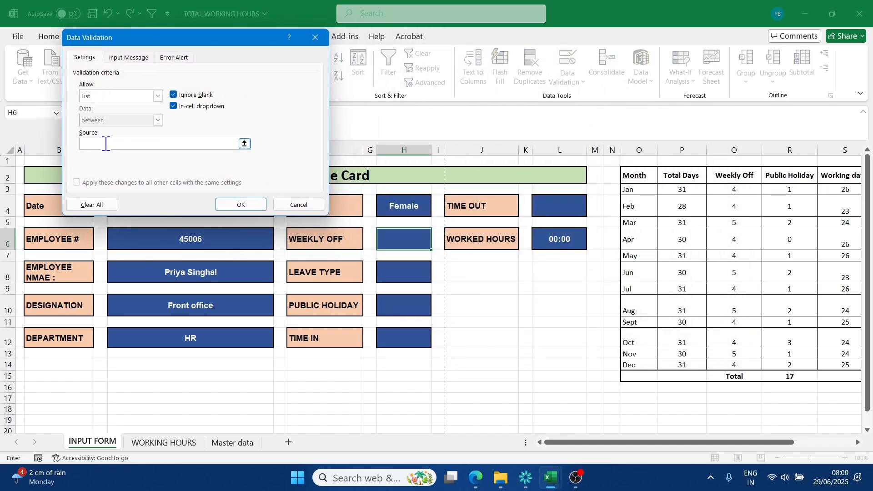
type("Yes,NO")
key("BackSpace")
type("o")
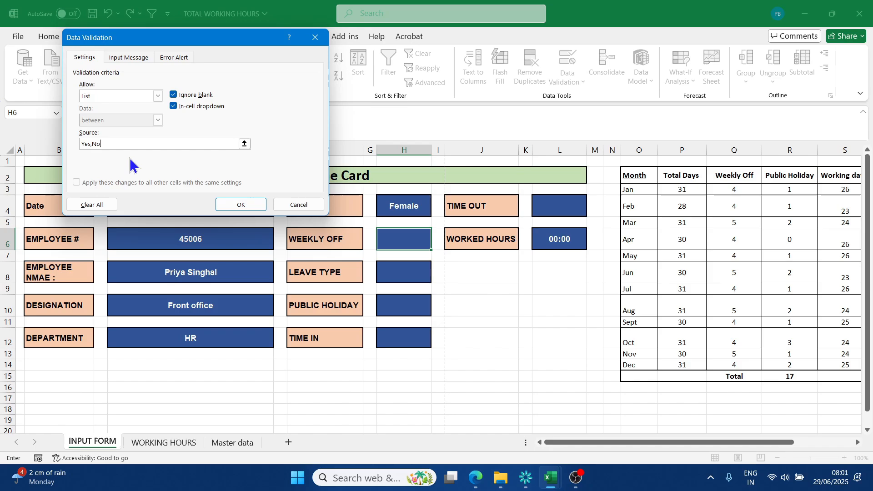
left_click(241, 204)
Step: Add list data validation with the options Vacation, CL and SL to LEAVE TYPE cell H8 and check its dropdown
left_click(400, 276)
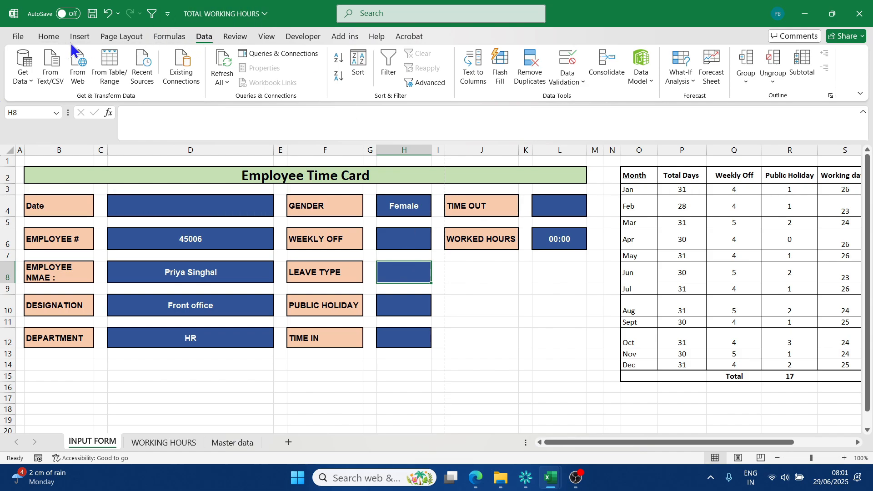
left_click(574, 82)
left_click(587, 99)
left_click(158, 96)
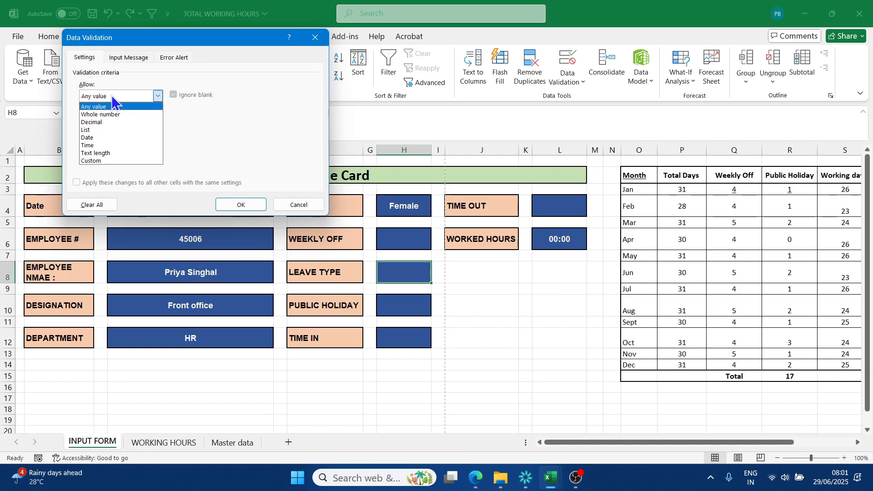
left_click(105, 137)
left_click(111, 142)
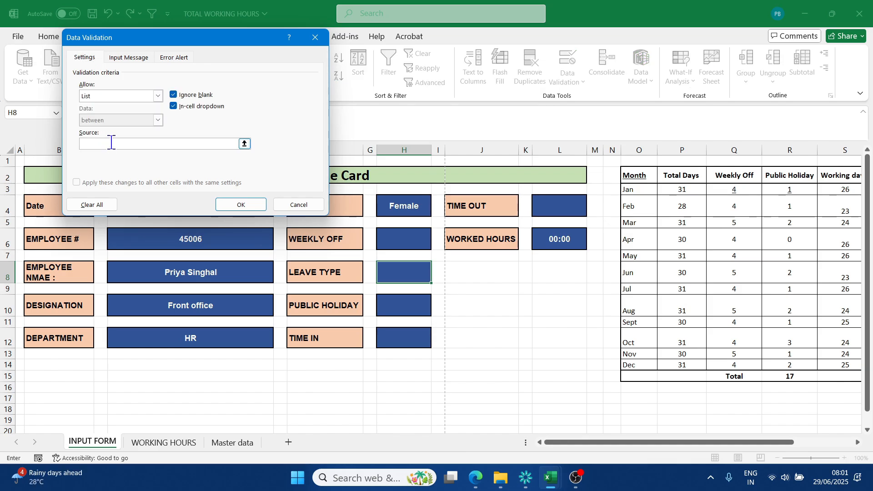
type("Vacation,CL")
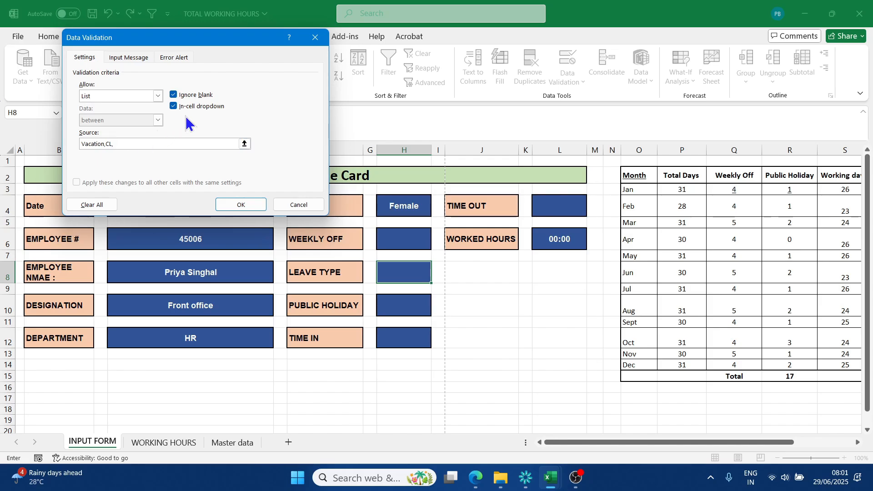
type(",SL,")
left_click(240, 205)
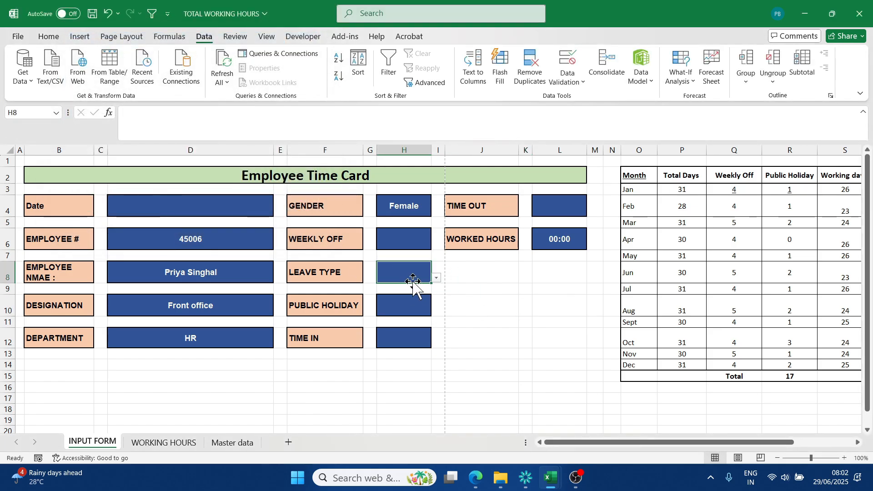
left_click(437, 278)
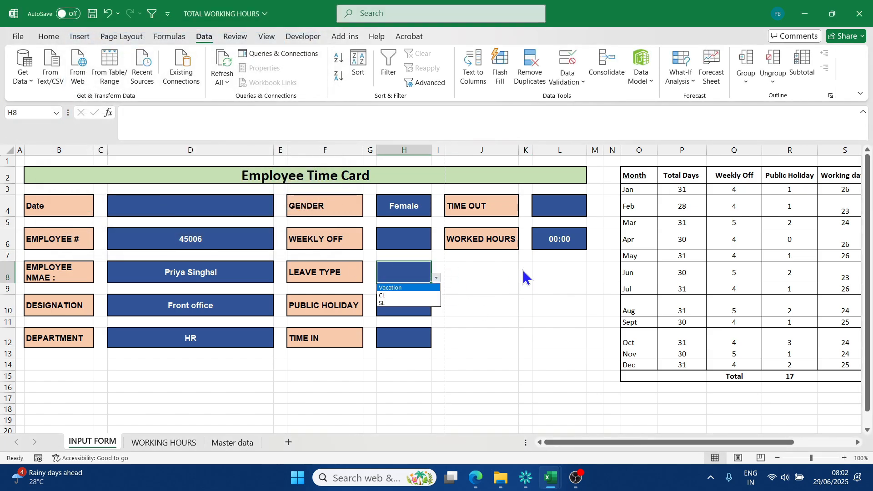
key("Escape")
left_click(406, 306)
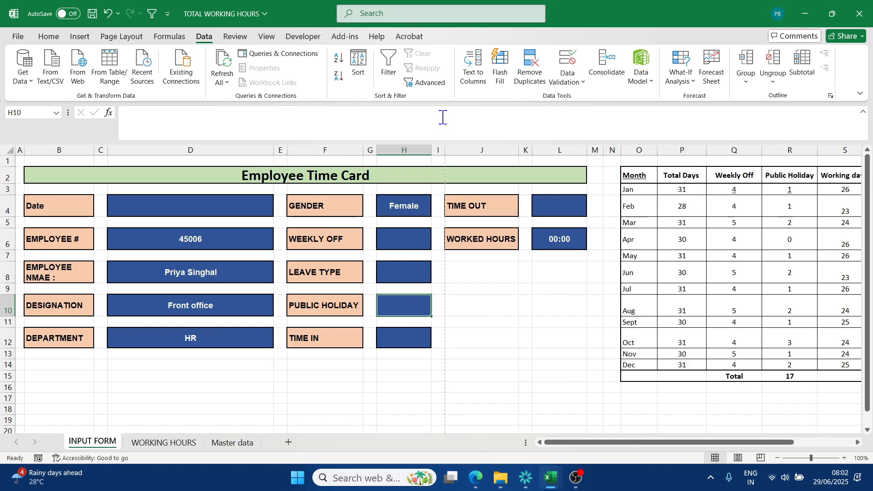
left_click(567, 85)
left_click(572, 98)
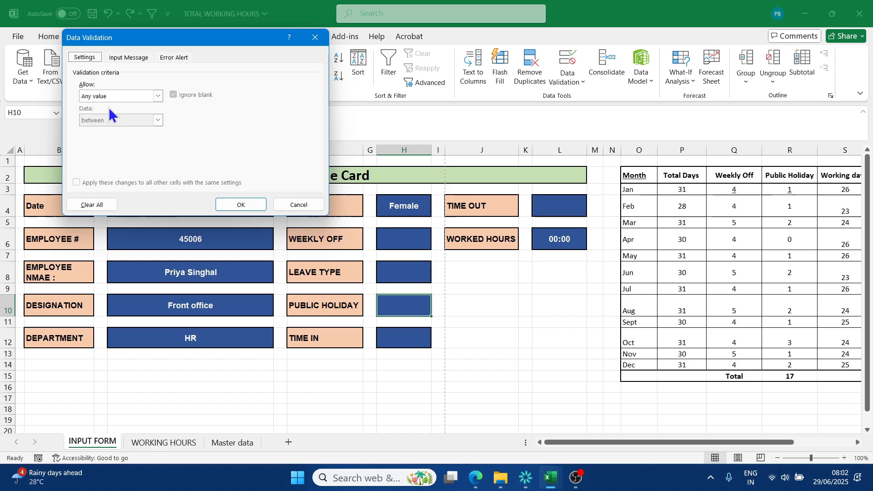
left_click(158, 96)
left_click(109, 130)
left_click(190, 145)
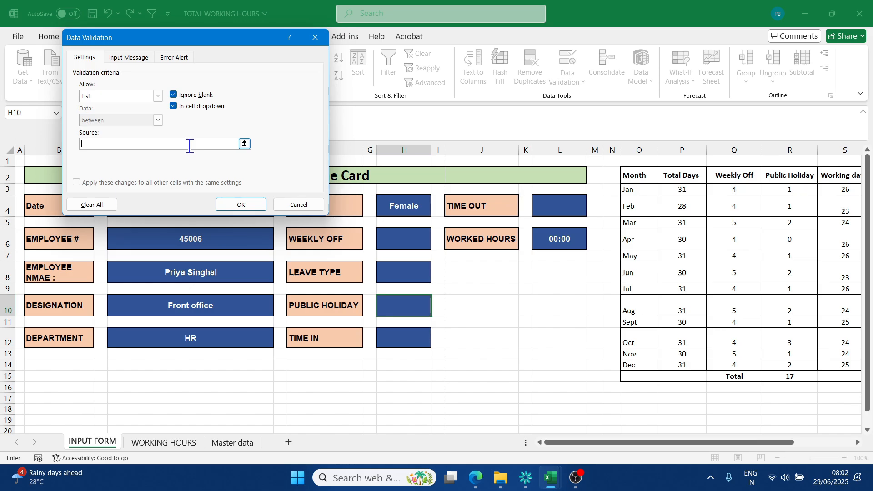
left_click(301, 206)
Step: Add list data validation to PUBLIC HOLIDAY cell H10 using the holiday names in $W$4:$W$10 as the source, and check its dropdown
scroll(563, 442, "right", 4)
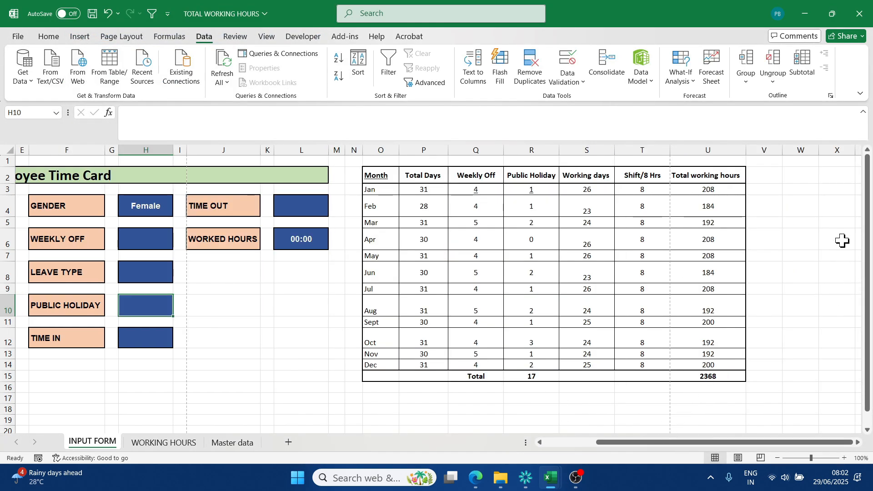
left_click_drag(800, 176, 838, 375)
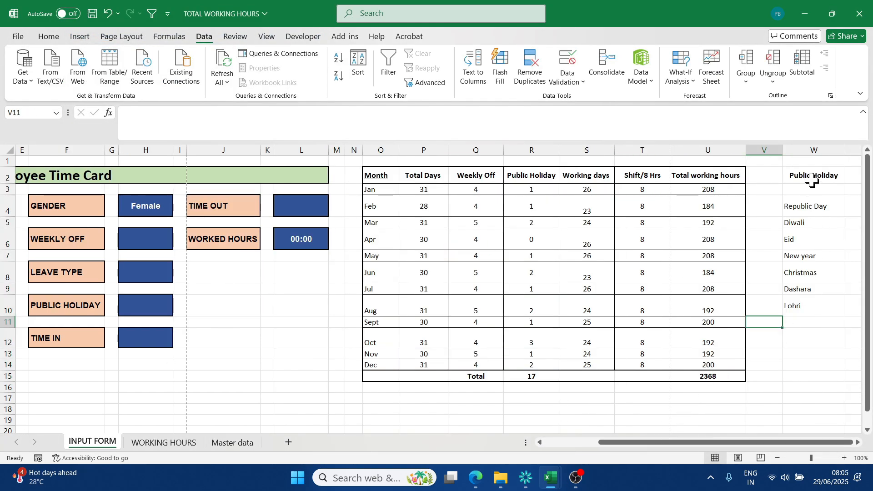
left_click_drag(805, 176, 820, 300)
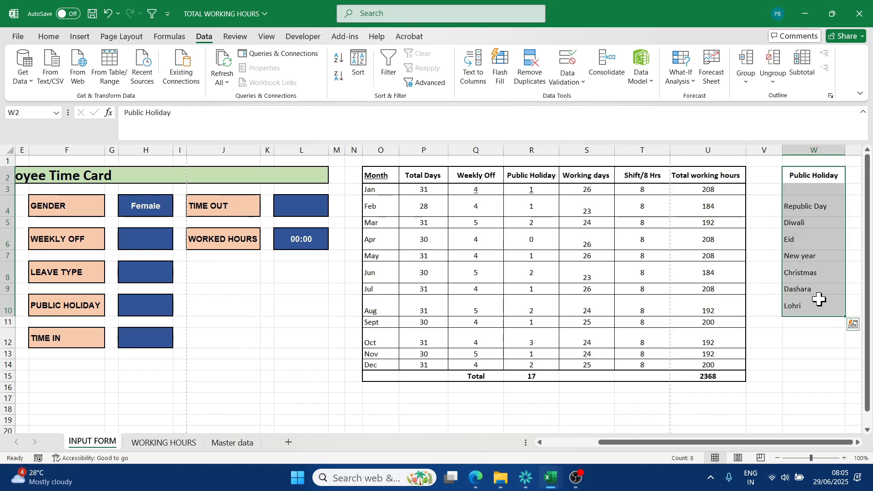
left_click(818, 256)
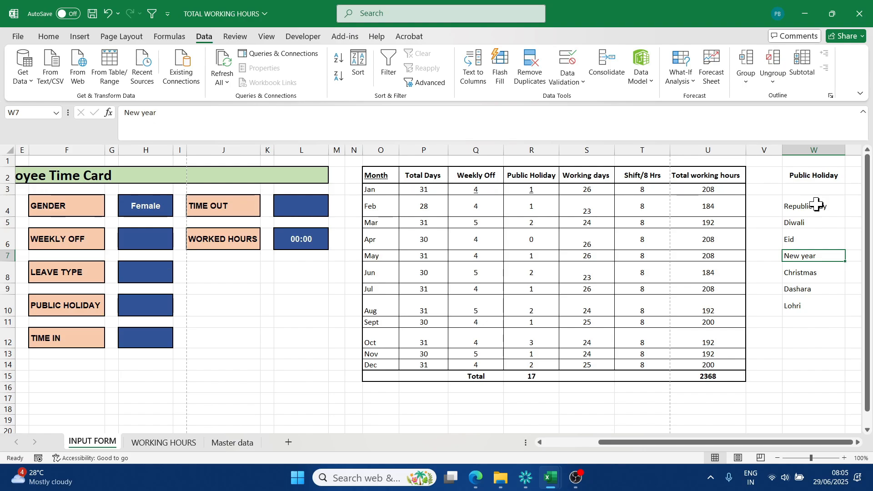
left_click(142, 304)
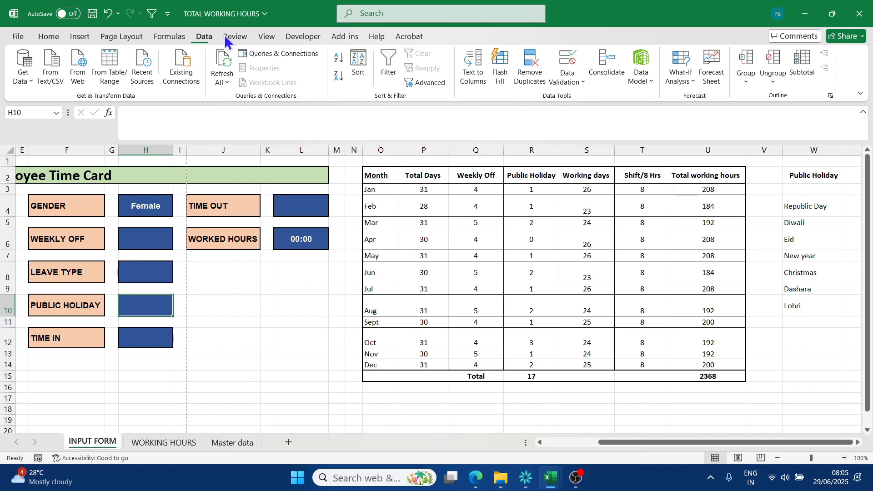
left_click(572, 83)
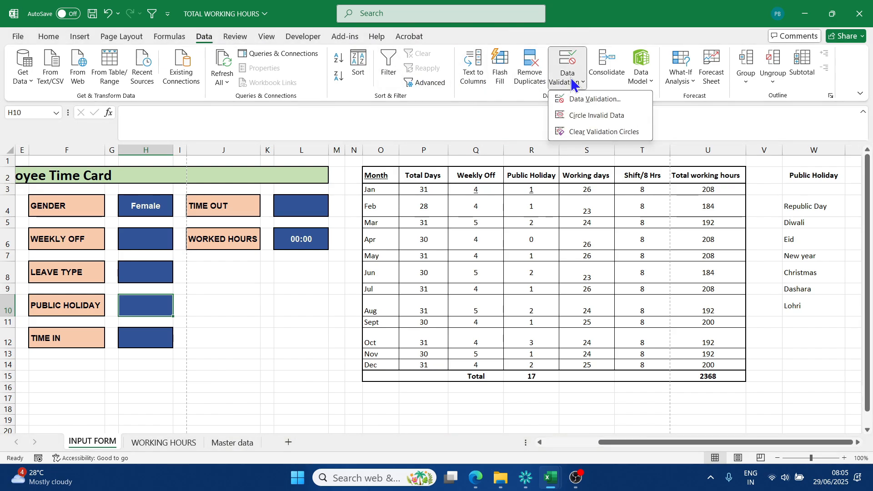
left_click(597, 99)
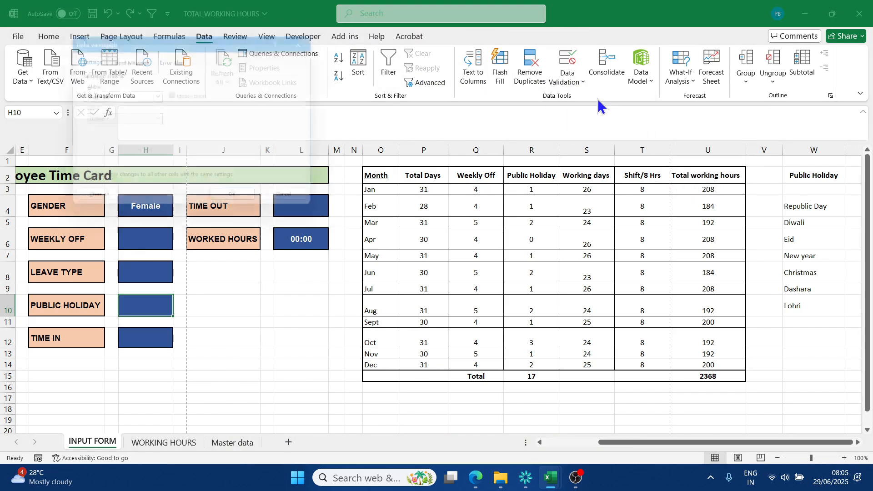
left_click(150, 97)
left_click(108, 129)
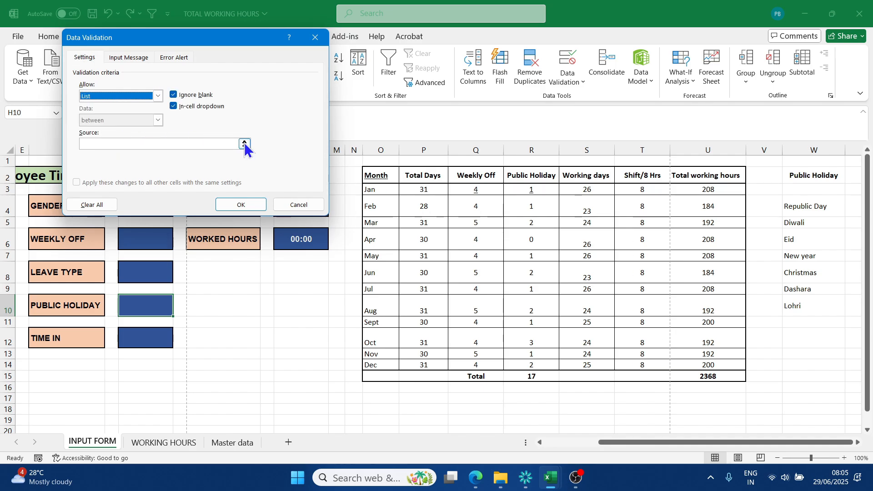
left_click(95, 144)
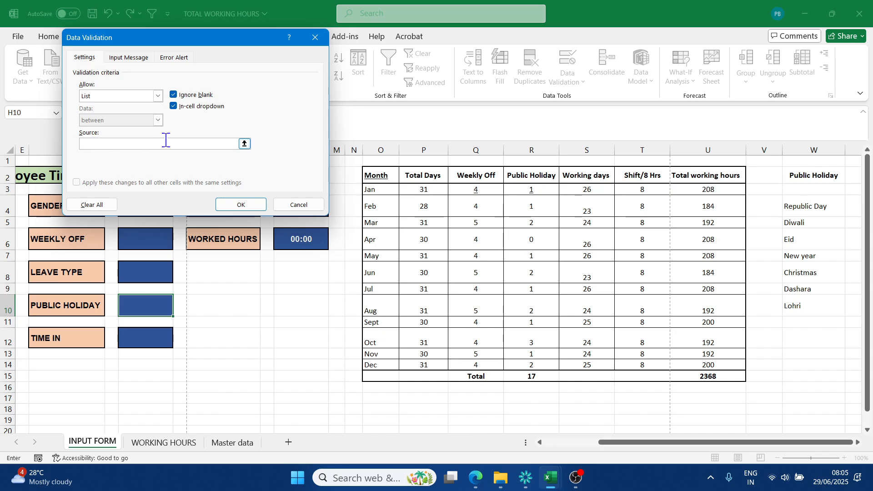
left_click(245, 144)
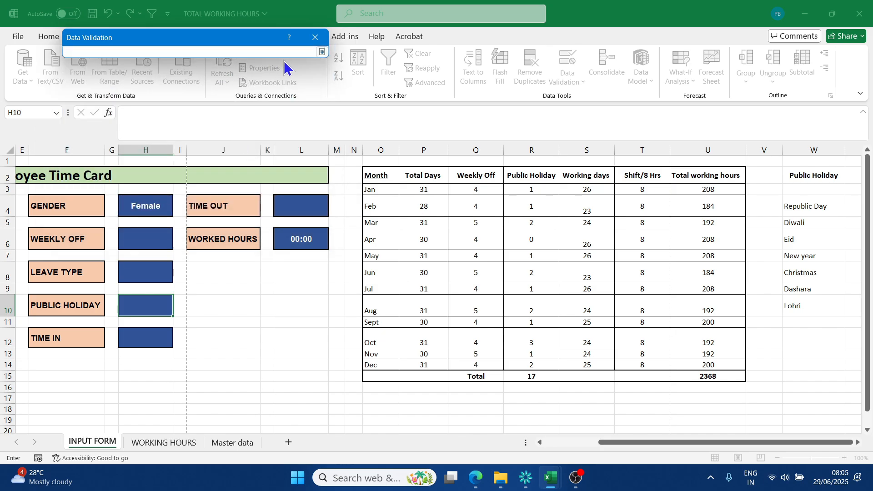
left_click_drag(800, 205, 804, 301)
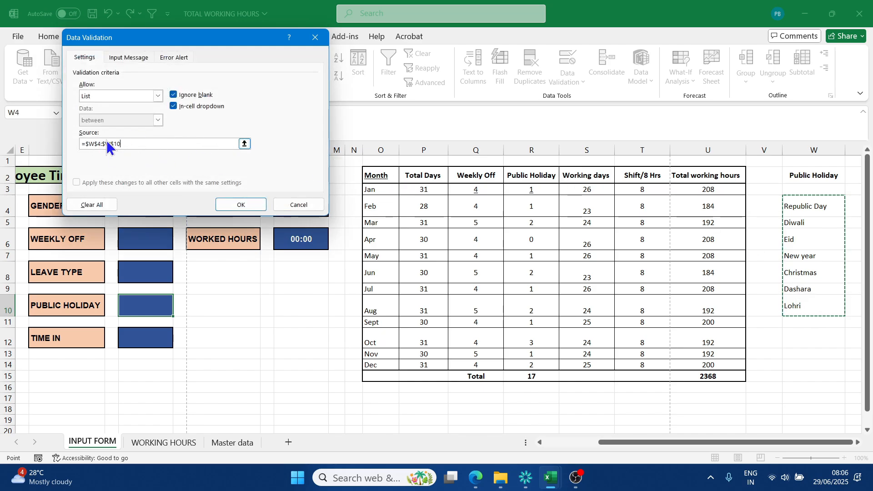
left_click(217, 206)
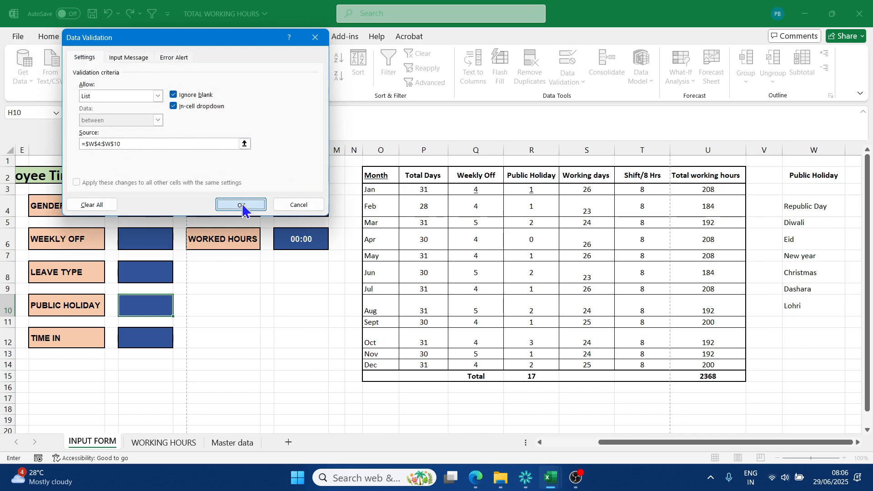
left_click(248, 321)
left_click(173, 312)
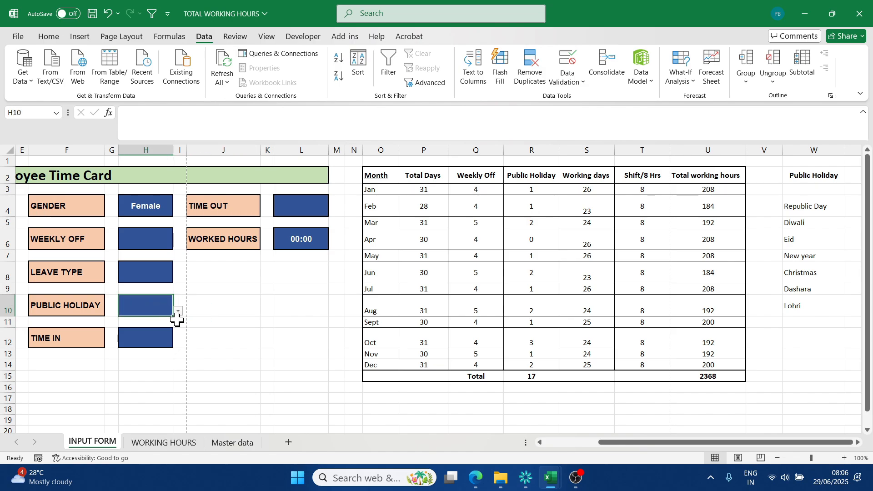
left_click(179, 313)
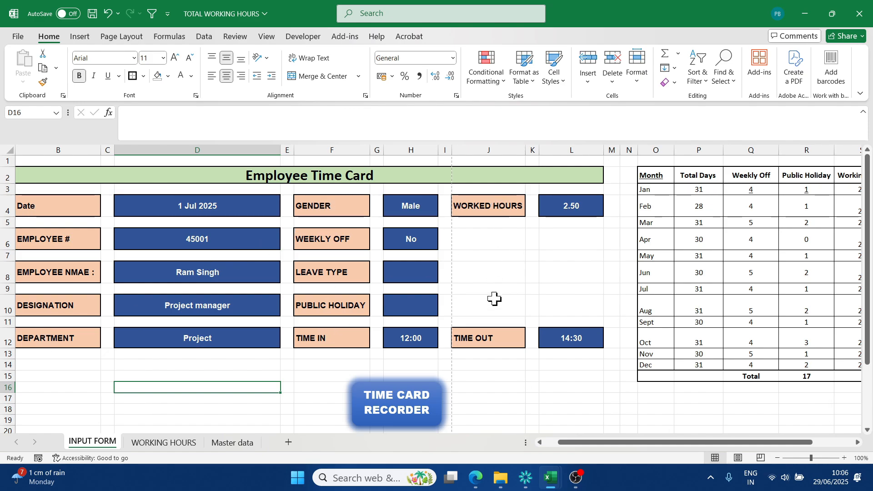
Step: Copy the form labels Date through DEPARTMENT from B4, B6, B8, B10 and B12 and paste them as values starting at B15
scroll(490, 307, "down", 4)
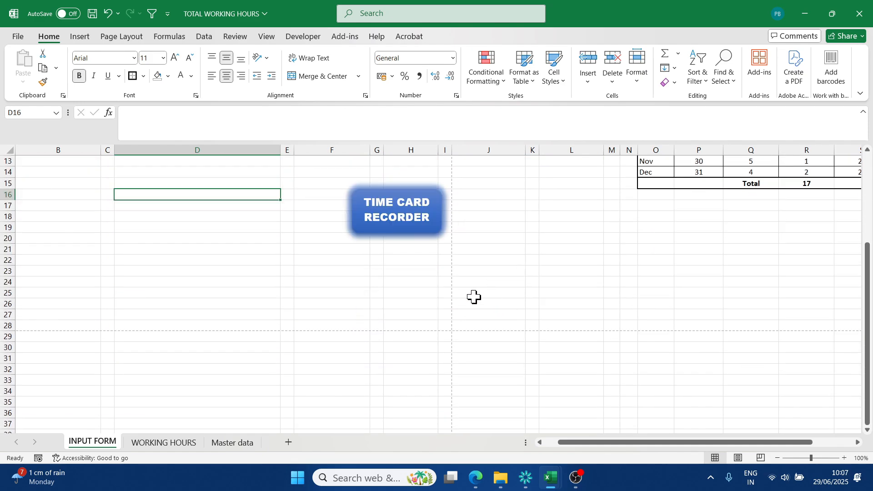
scroll(50, 369, "up", 3)
scroll(67, 339, "up", 1)
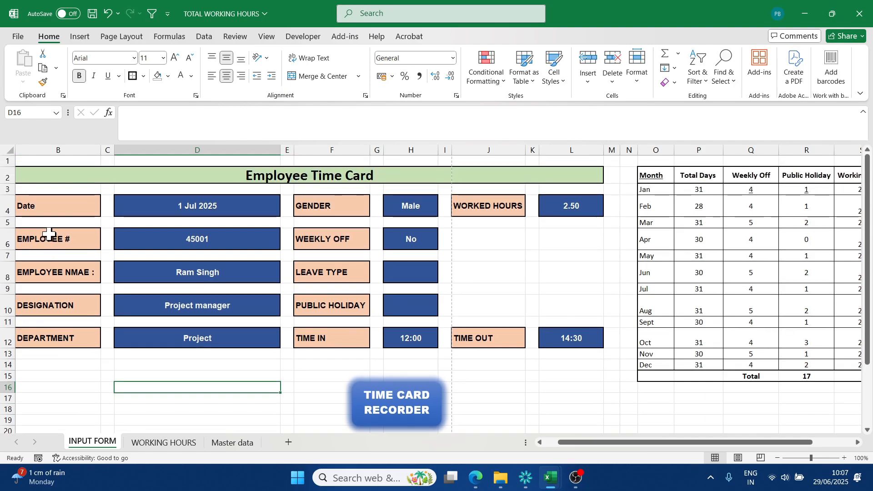
left_click(68, 208)
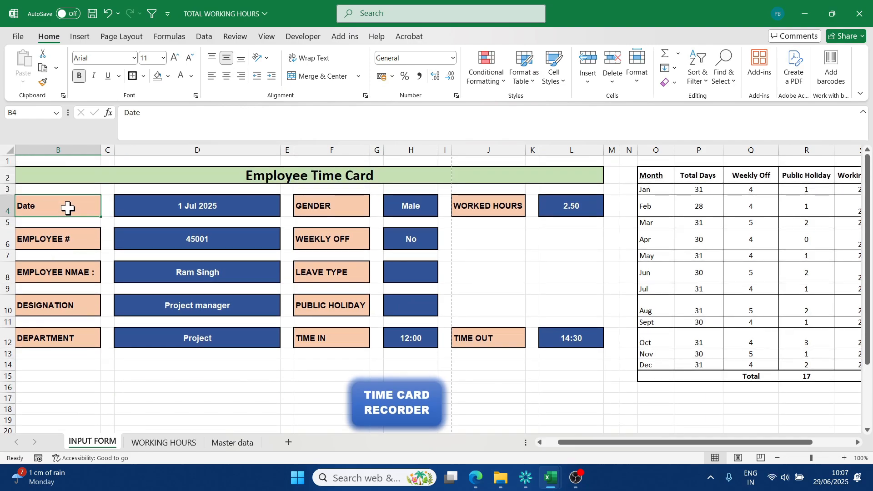
left_click(67, 240, "ctrl")
left_click(72, 273, "ctrl")
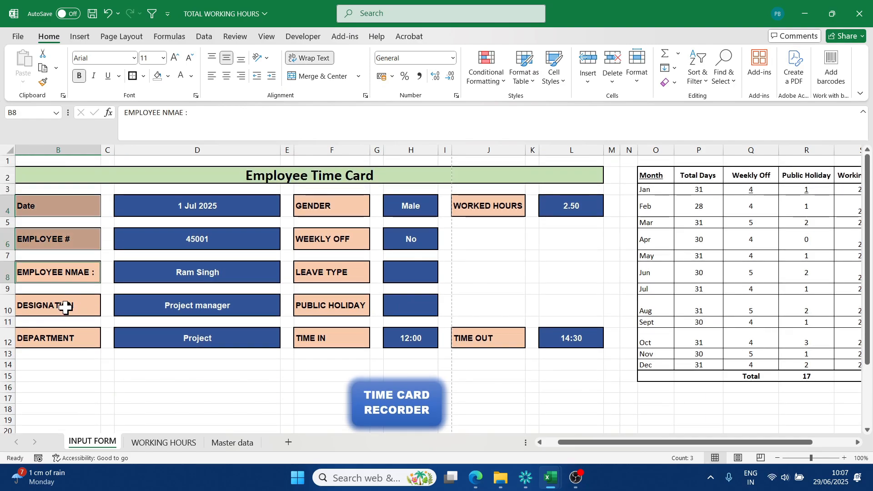
left_click(65, 307, "ctrl")
left_click(72, 346, "ctrl")
key("ctrl+c")
scroll(82, 345, "down", 2)
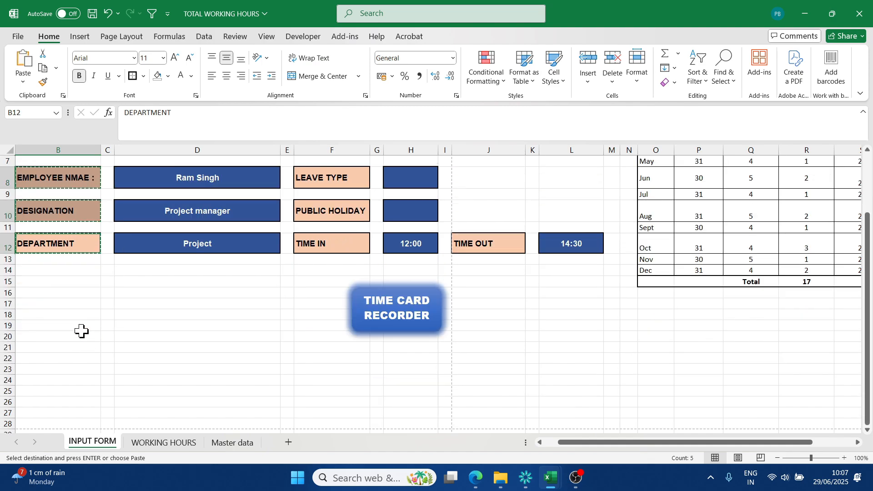
left_click(64, 284)
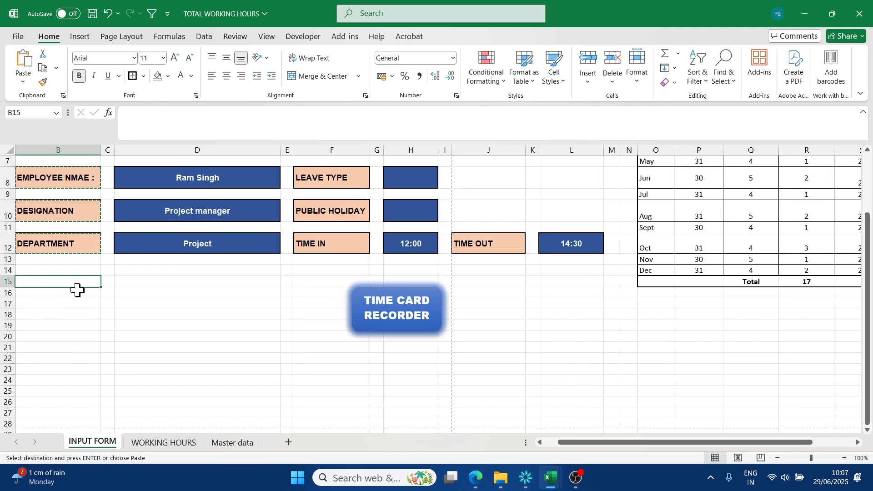
key("ctrl+alt+v")
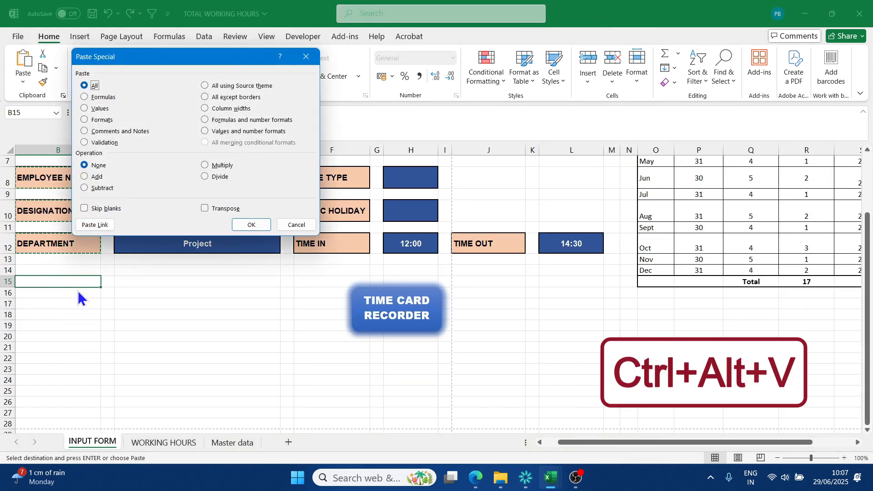
left_click(85, 109)
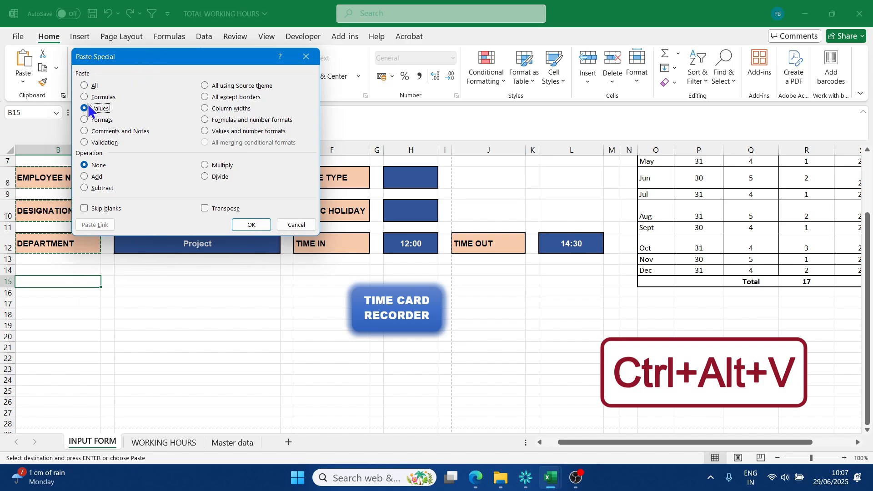
left_click(248, 225)
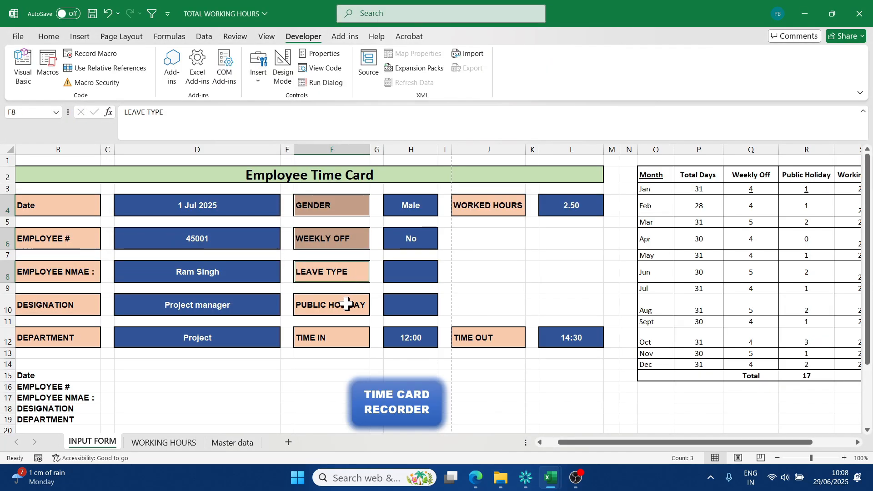
Step: Copy the labels GENDER through TIME IN from column F of the form and paste them as values starting at B20
left_click(346, 304, "ctrl")
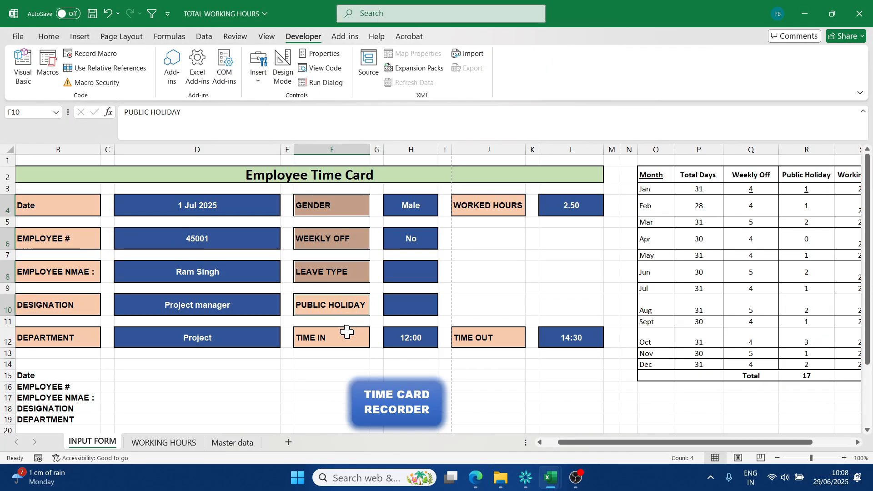
left_click(347, 336, "ctrl")
key("ctrl+c")
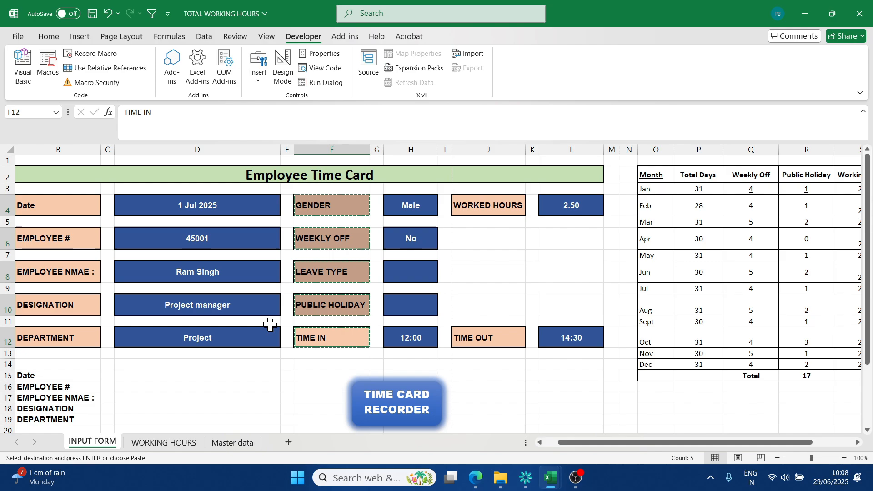
scroll(101, 343, "down", 2)
left_click(98, 337)
key("ctrl+alt+v")
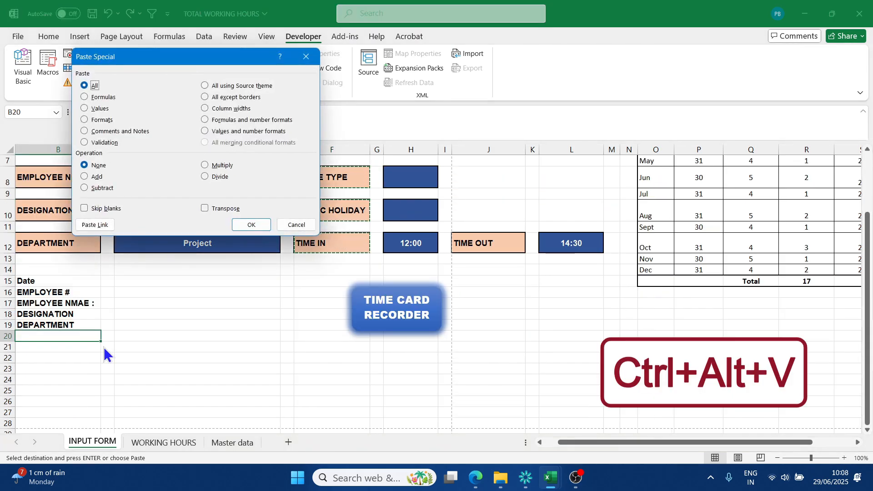
key("v")
left_click(251, 225)
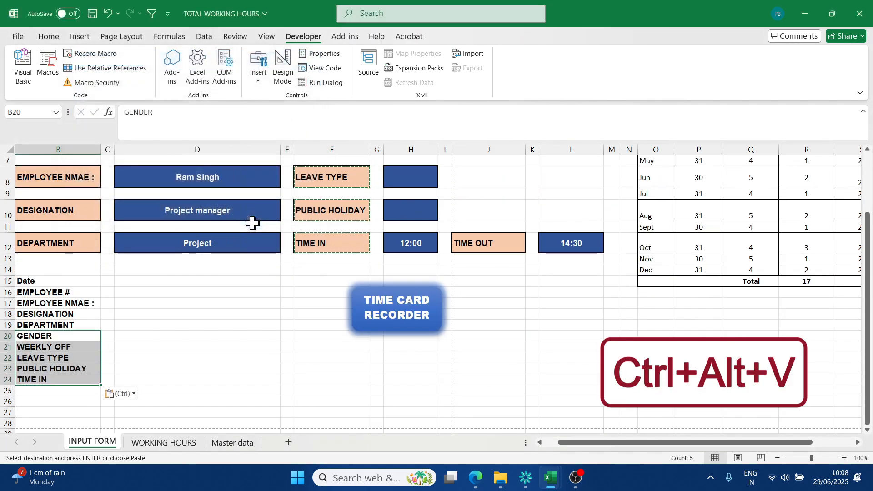
left_click(258, 345)
Step: Copy the TIME OUT label from J12 and paste it as a value into B25
left_click(493, 246)
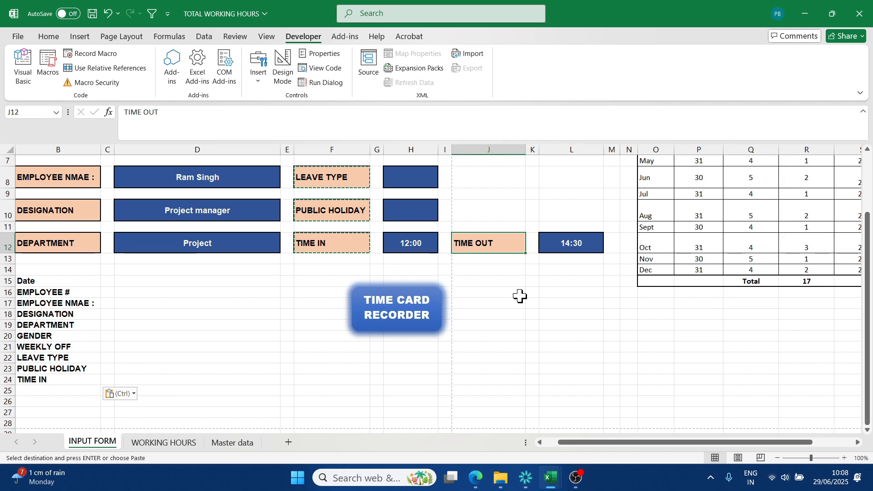
key("ctrl+c")
left_click(53, 392)
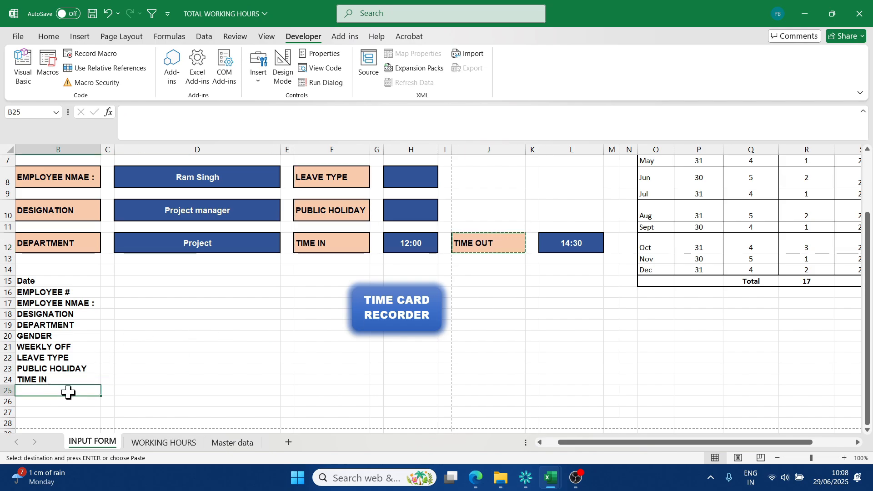
key("ctrl+alt+v")
key("v")
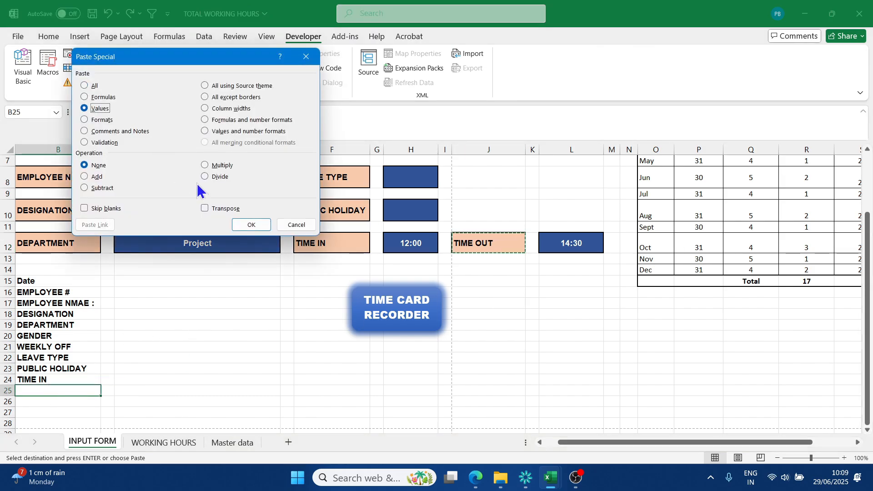
left_click(252, 224)
Step: Copy the WORKED HOURS label from J4 and paste it as a value into B26
scroll(488, 210, "up", 2)
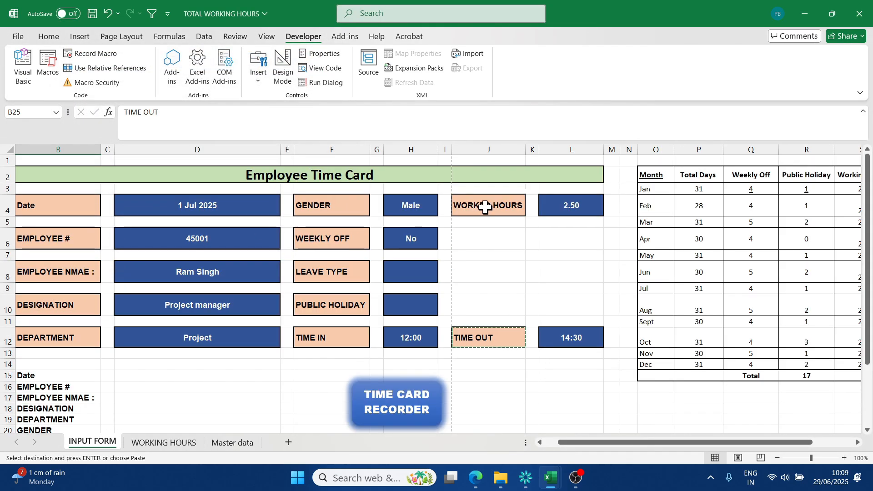
left_click(500, 206)
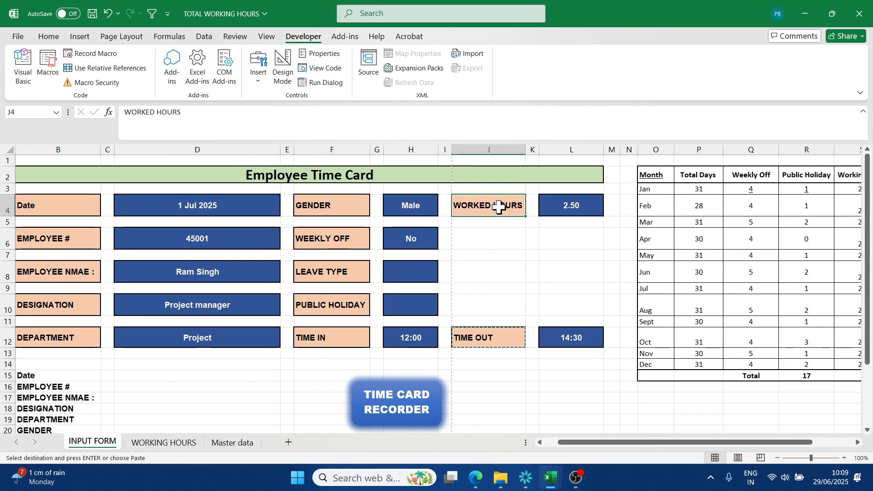
scroll(49, 368, "down", 3)
left_click(54, 356)
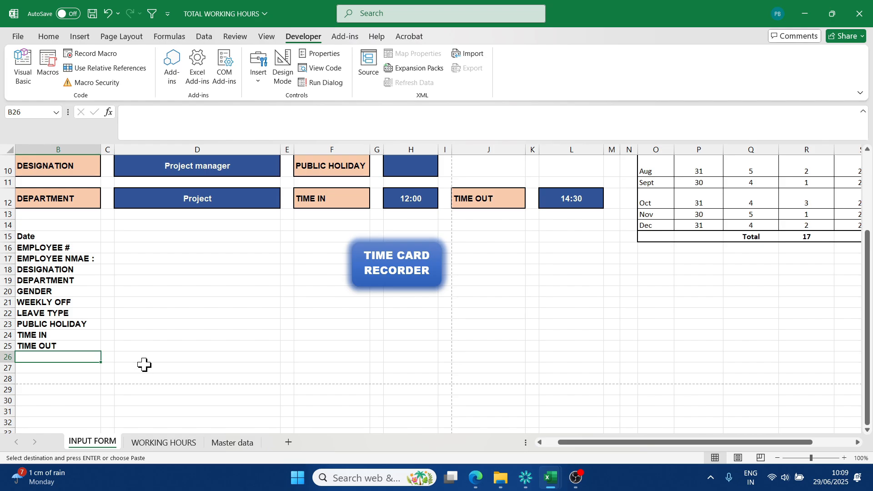
key("ctrl+alt+v")
left_click(248, 226)
left_click(185, 337)
scroll(188, 334, "up", 2)
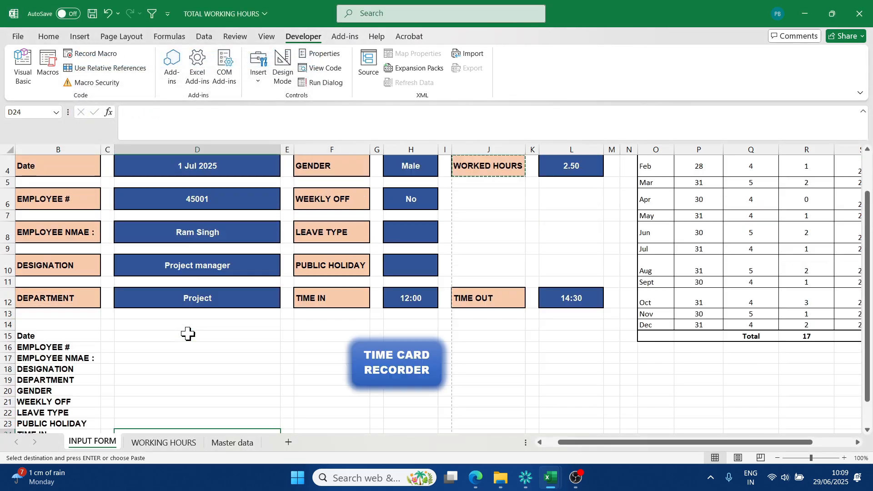
scroll(188, 335, "down", 1)
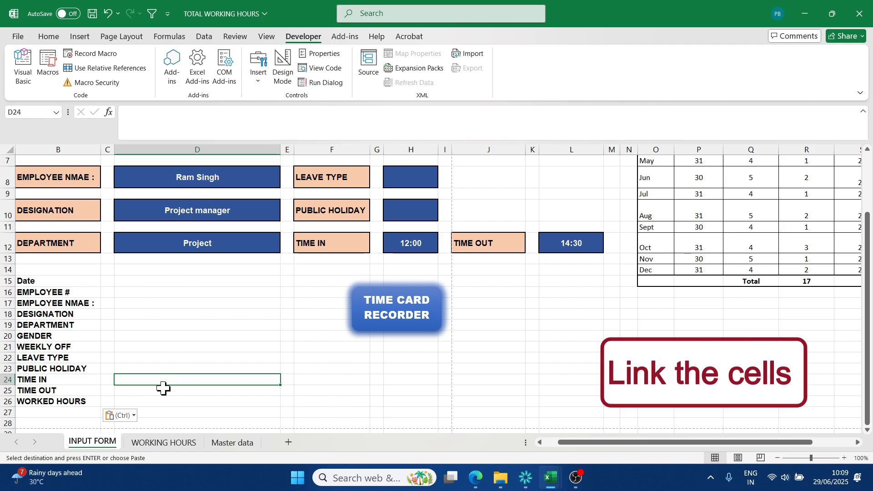
scroll(168, 350, "up", 2)
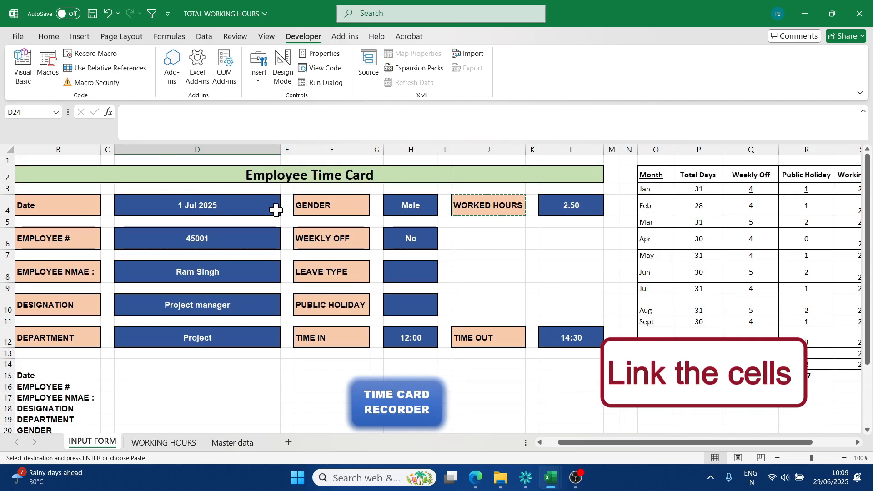
key("Escape")
Step: Link cells D15 through D19 to the form's Date through DEPARTMENT values in D4, D6, D8, D10 and D12
scroll(288, 226, "down", 4)
left_click(273, 291)
scroll(255, 287, "up", 4)
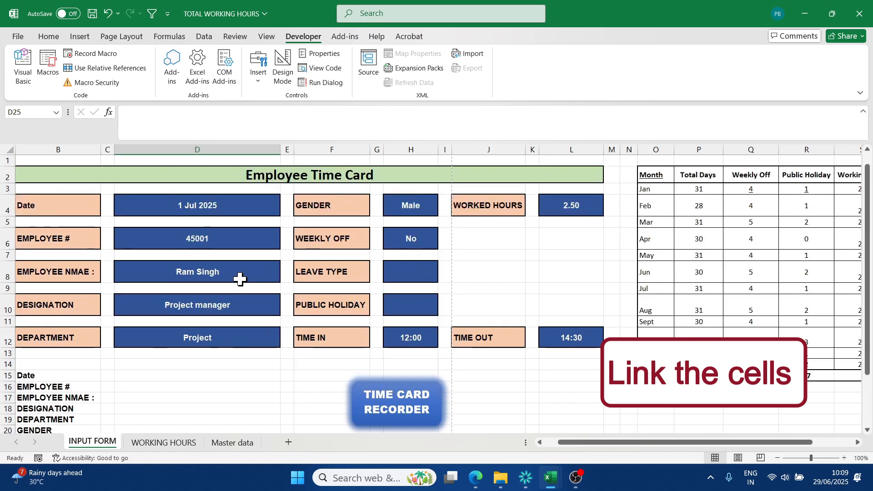
left_click(191, 376)
type("=")
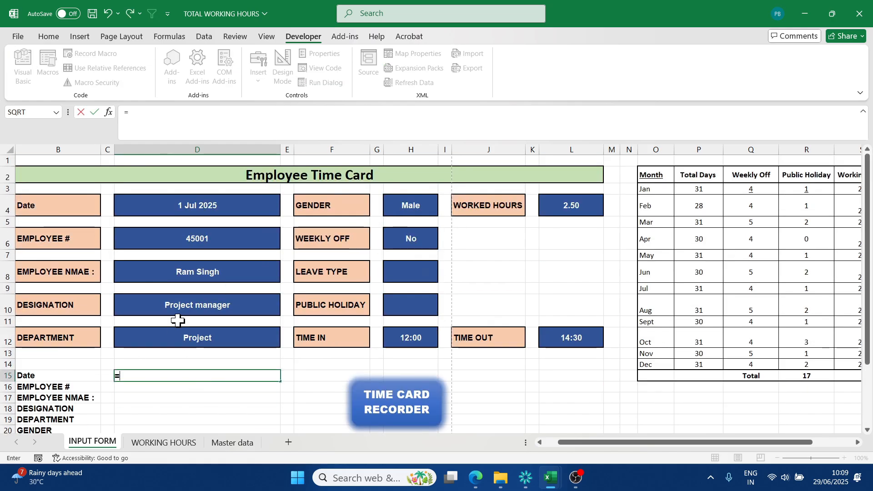
left_click(201, 208)
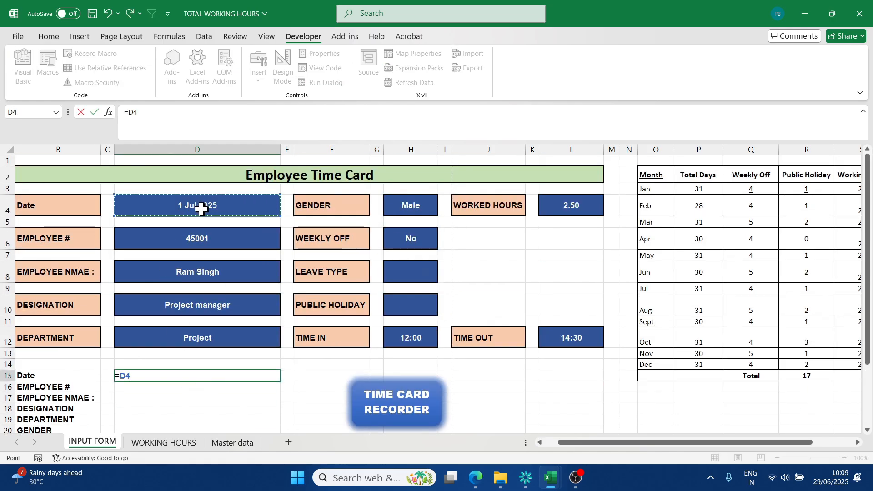
key("Return")
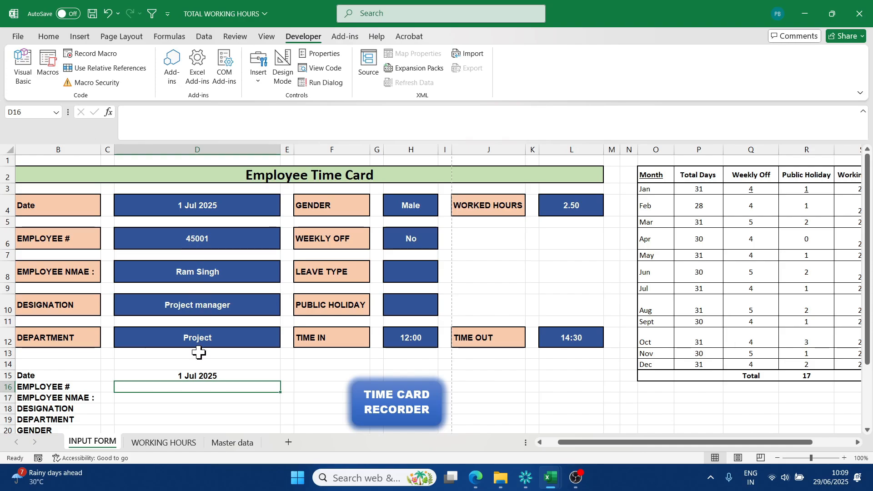
type("=")
left_click(191, 235)
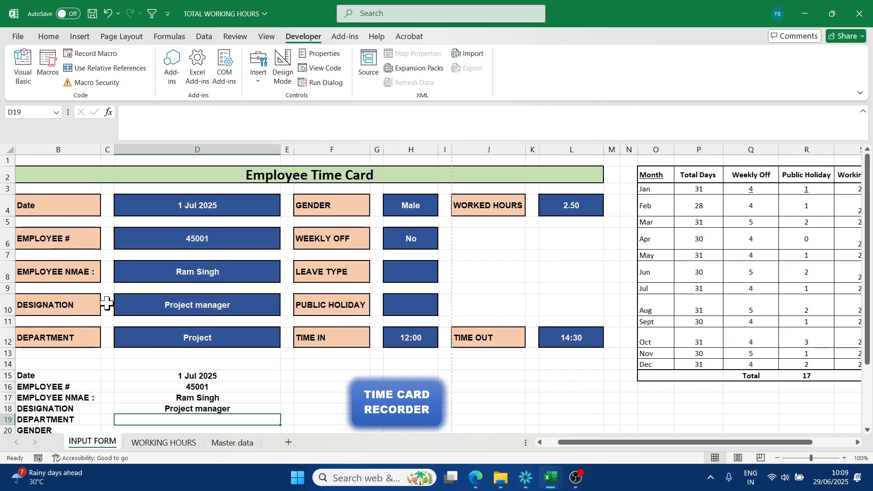
scroll(89, 297, "down", 1)
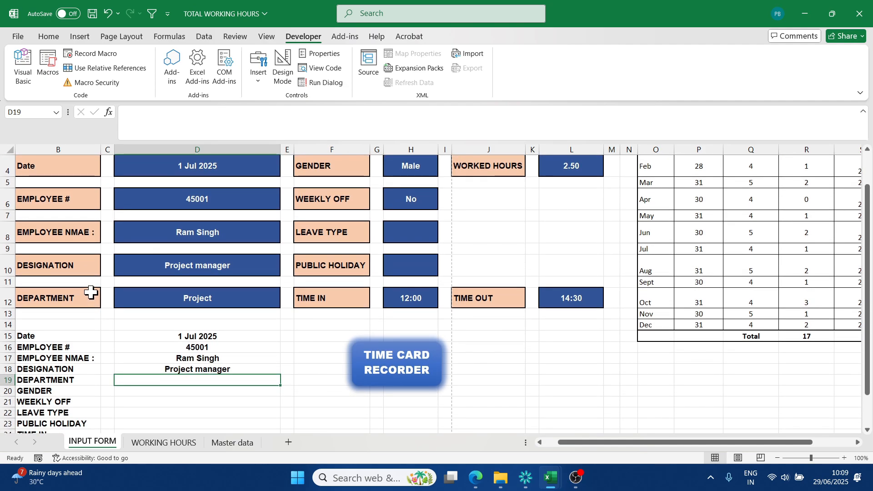
type("=")
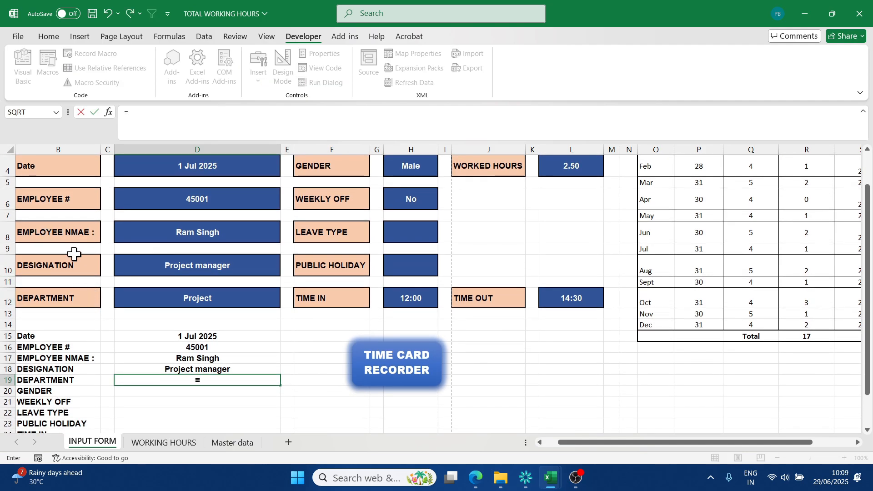
left_click(177, 299)
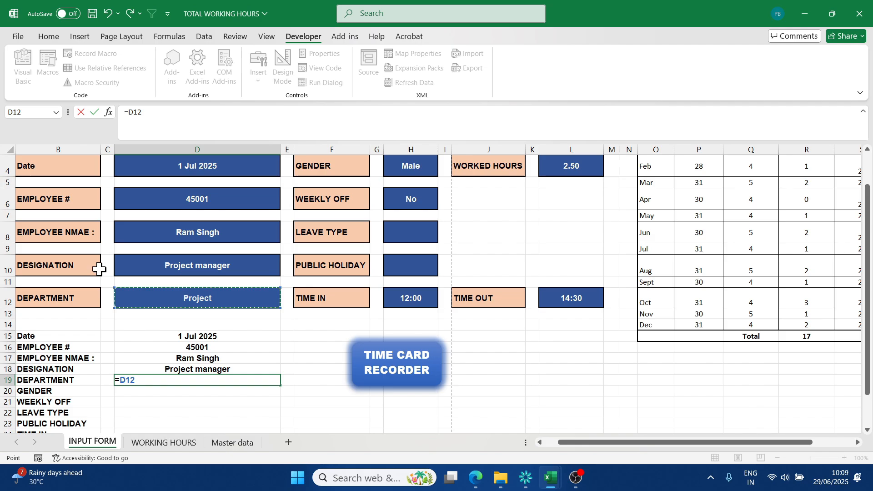
key("Return")
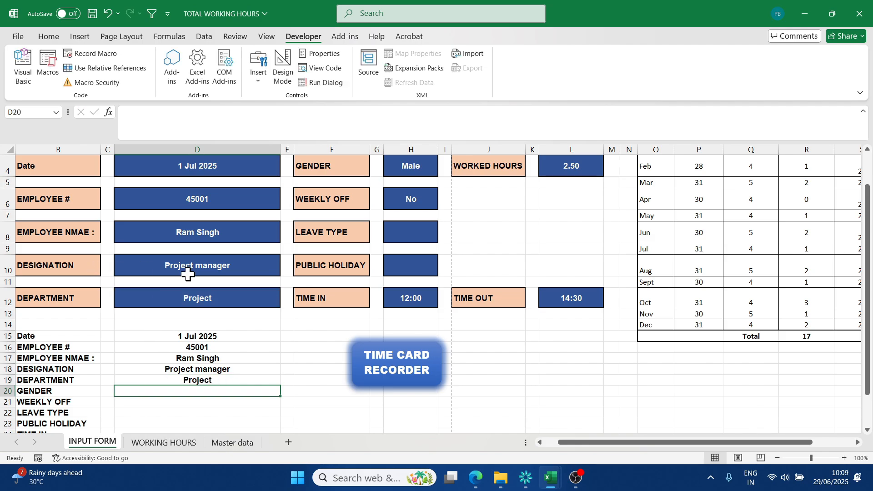
Step: Link GENDER cell D20 to H4 and WEEKLY OFF cell D21 to H6 of the form
type("=")
left_click(421, 156)
key("Return")
type("=")
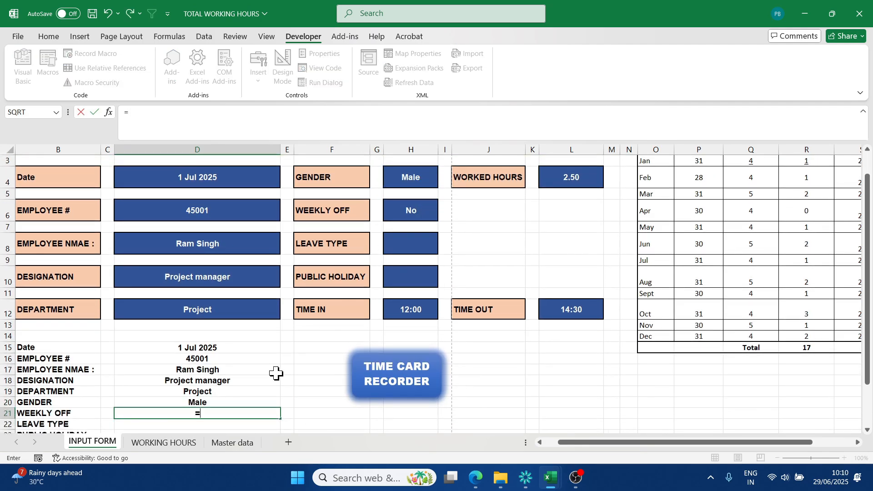
left_click(409, 206)
key("Return")
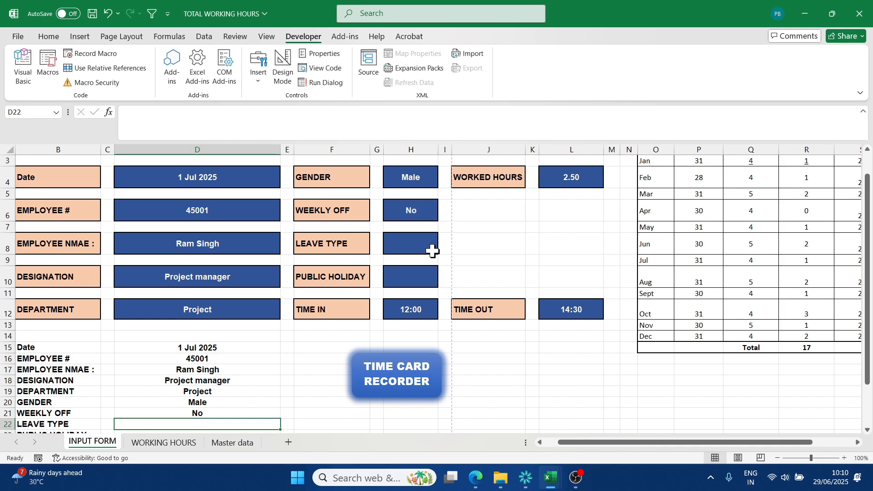
Step: Link LEAVE TYPE cell D22 to H8 and PUBLIC HOLIDAY cell D23 to H10 of the form
type("=")
left_click(414, 241)
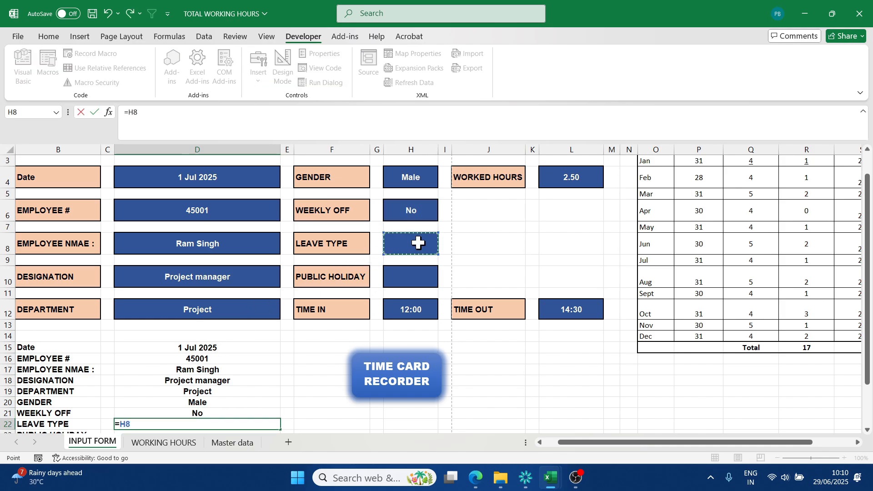
key("Return")
type("=")
left_click(407, 265)
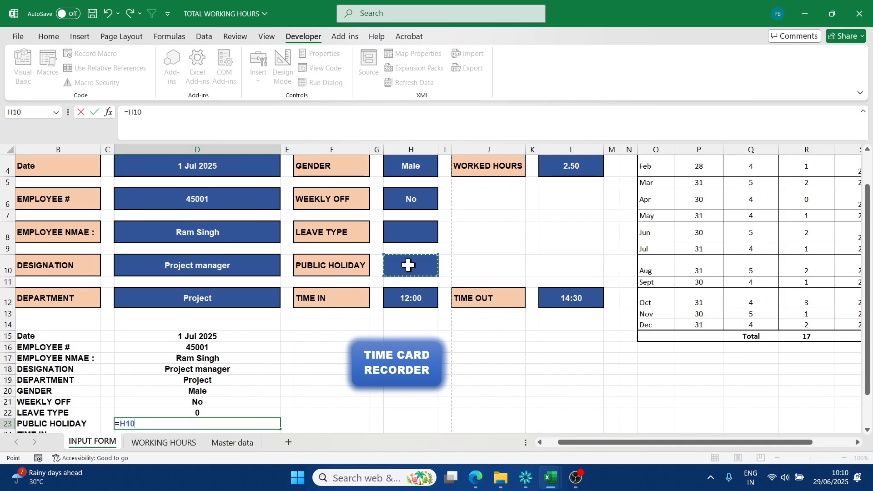
key("Return")
Step: Link TIME IN cell D24 to H12, TIME OUT cell D25 to L12, and WORKED HOURS cell D26 to L4
type("=")
left_click(410, 276)
key("Return")
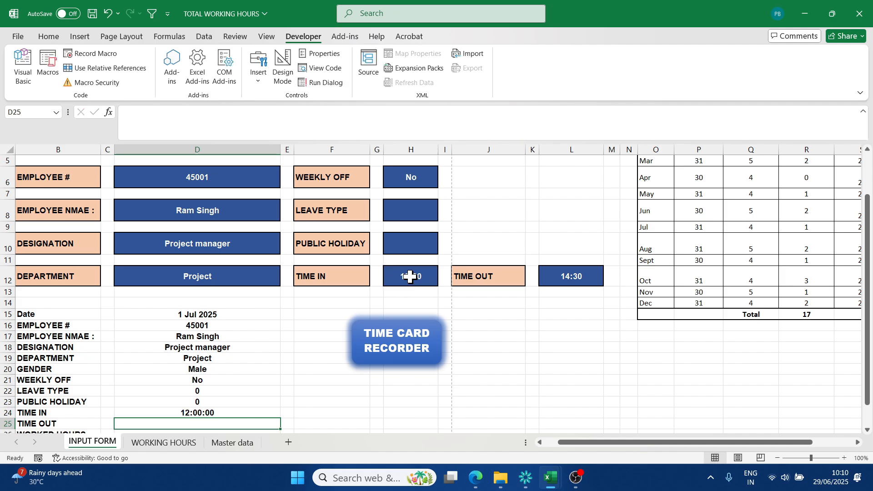
type("=")
left_click(571, 278)
key("Return")
type("=")
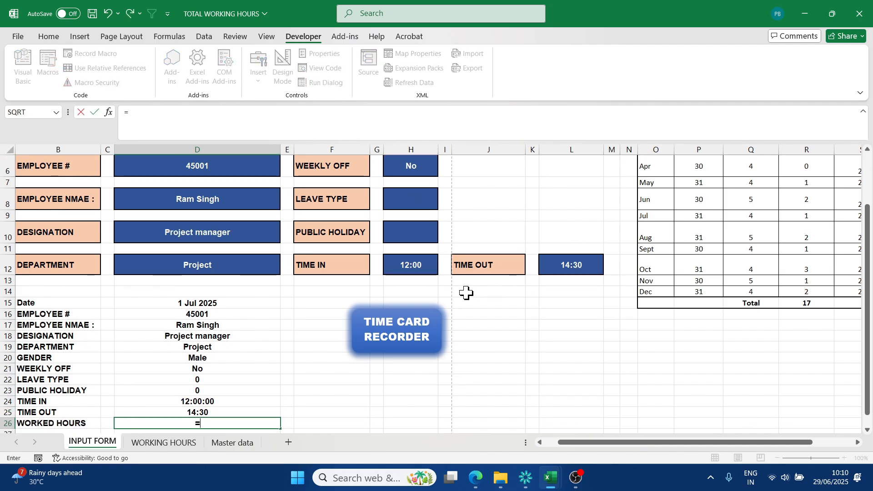
scroll(483, 273, "up", 2)
left_click(588, 212)
key("Return")
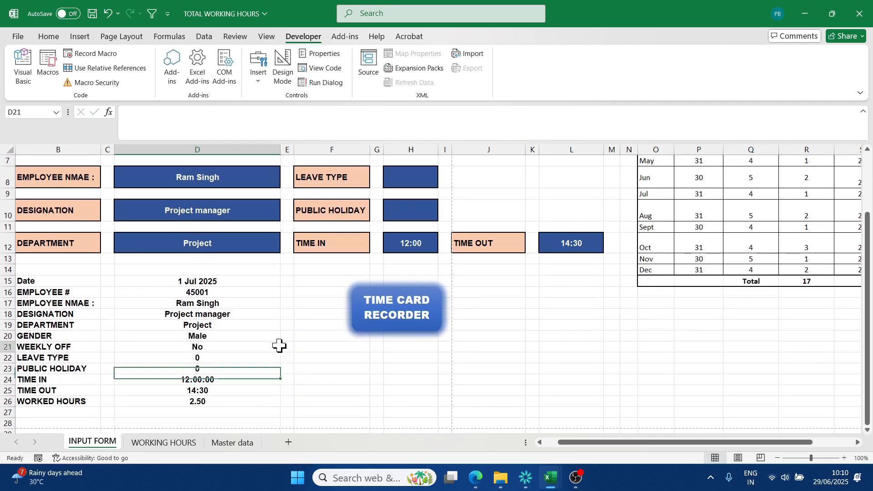
left_click(279, 345)
scroll(73, 300, "up", 2)
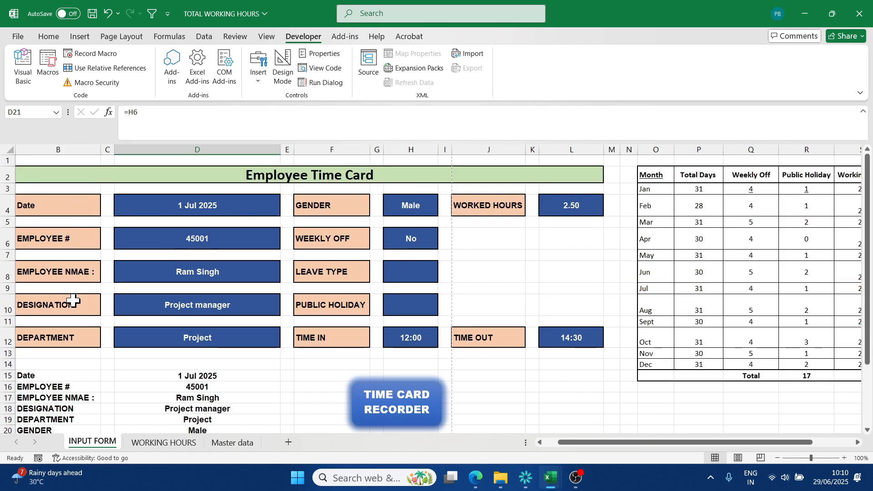
scroll(218, 234, "down", 2)
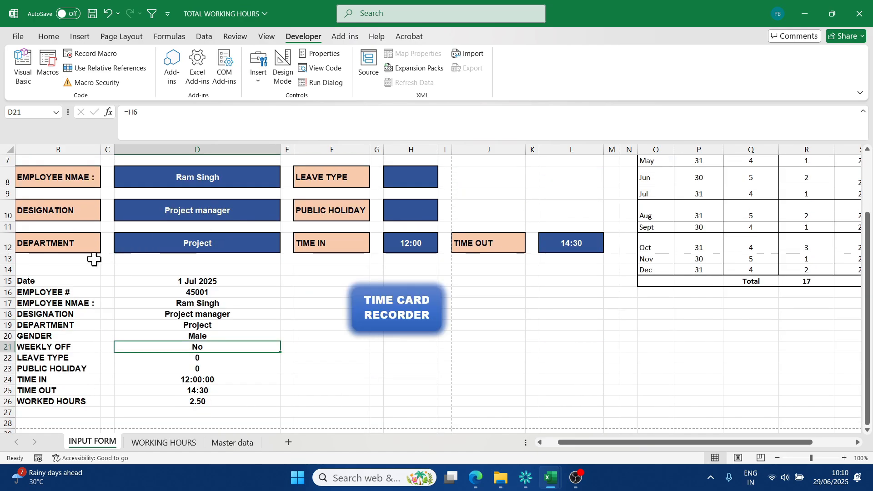
Step: Copy the labels in B15:B26 and paste them as transposed values starting at A1 of the WORKING HOURS sheet
left_click(163, 441)
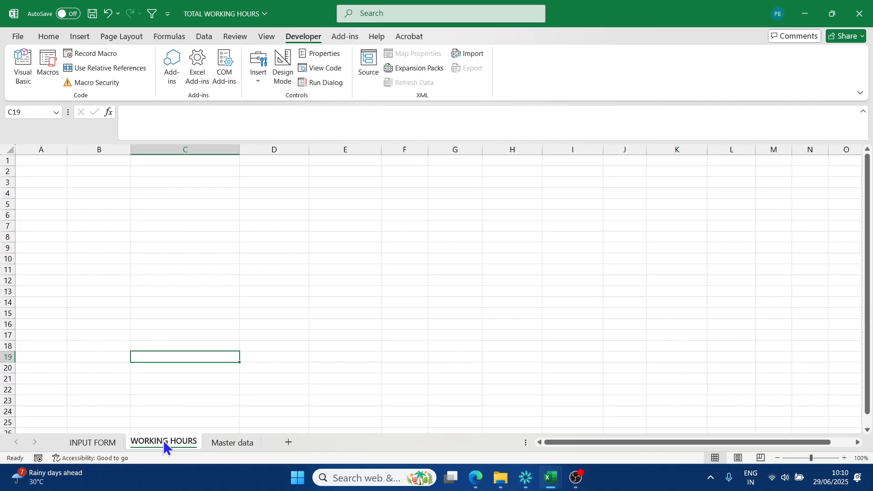
left_click(91, 441)
left_click_drag(28, 283, 28, 402)
left_click(127, 284)
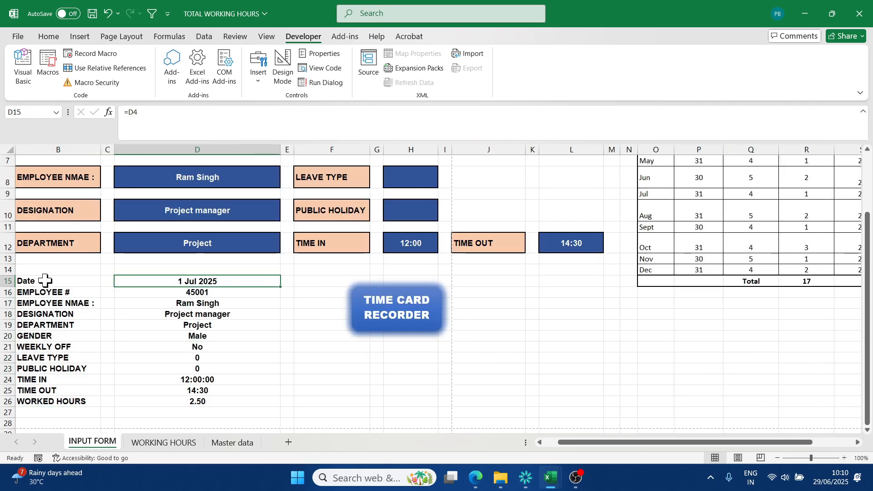
left_click_drag(73, 281, 47, 399)
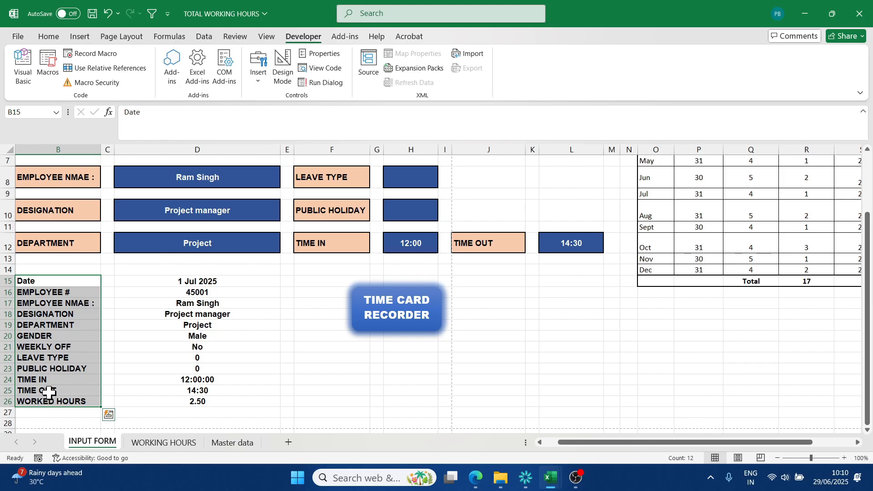
key("ctrl+c")
left_click(164, 442)
left_click(47, 162)
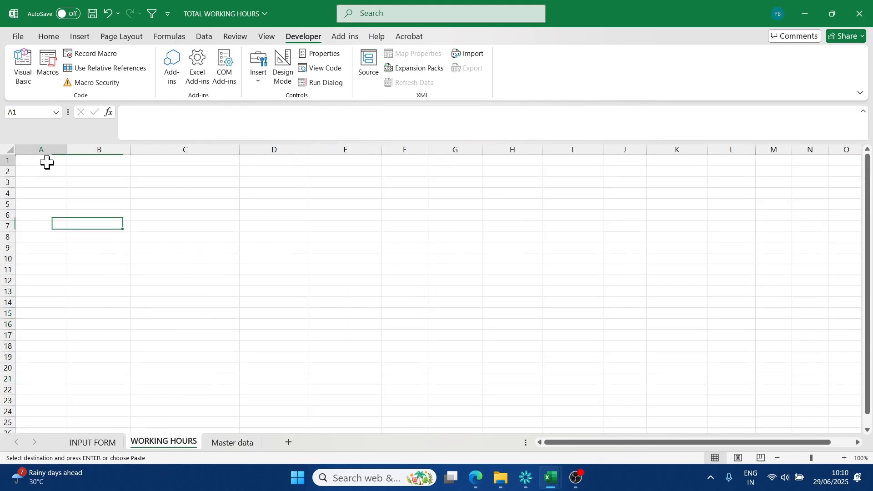
key("ctrl+alt+v")
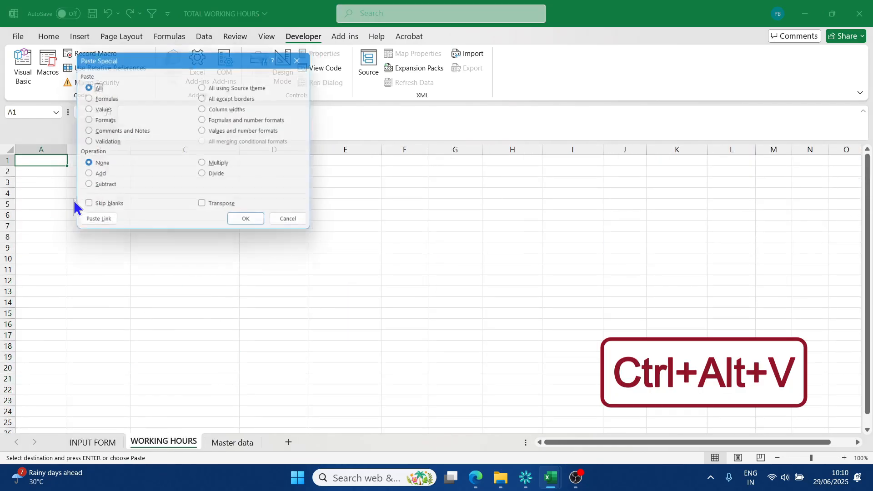
left_click(95, 111)
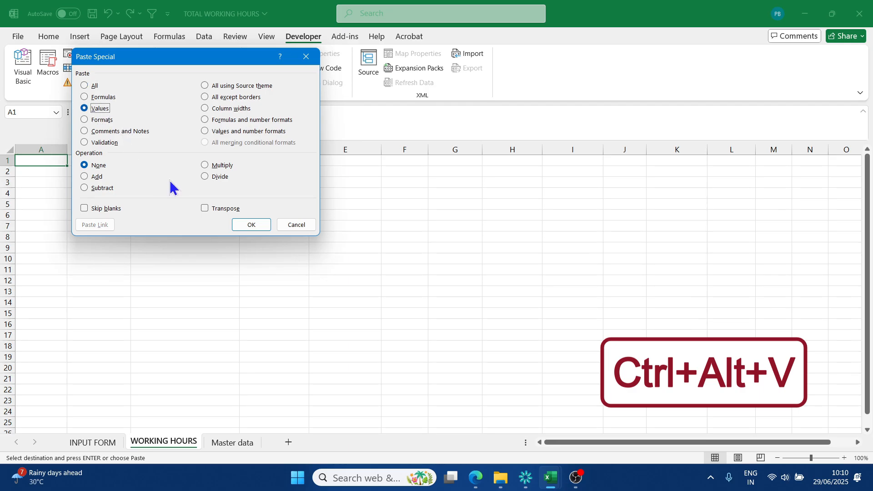
left_click(205, 209)
left_click(243, 224)
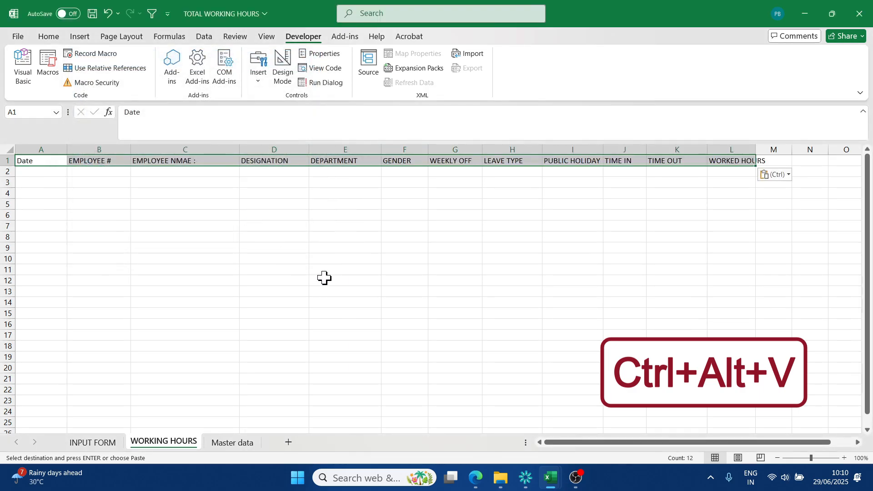
Step: Autofit column L to its WORKED HOURS header and make header row 1 bold
left_click(327, 279)
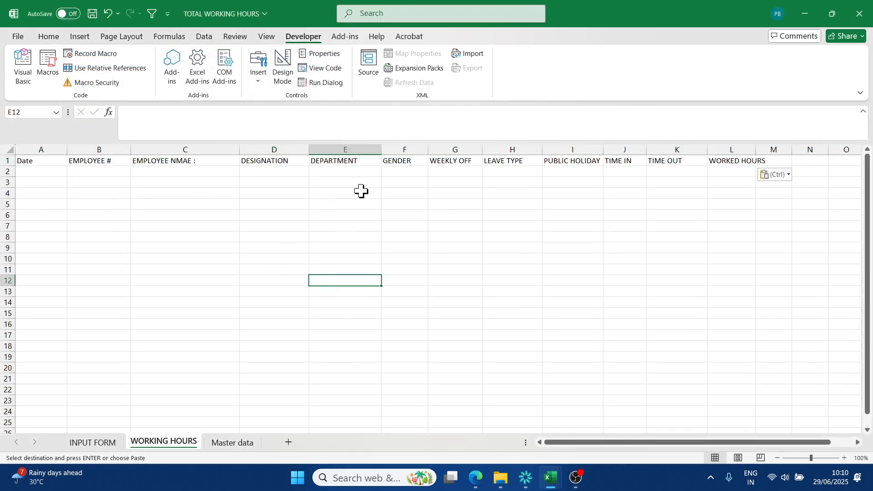
double_click(756, 149)
left_click(677, 247)
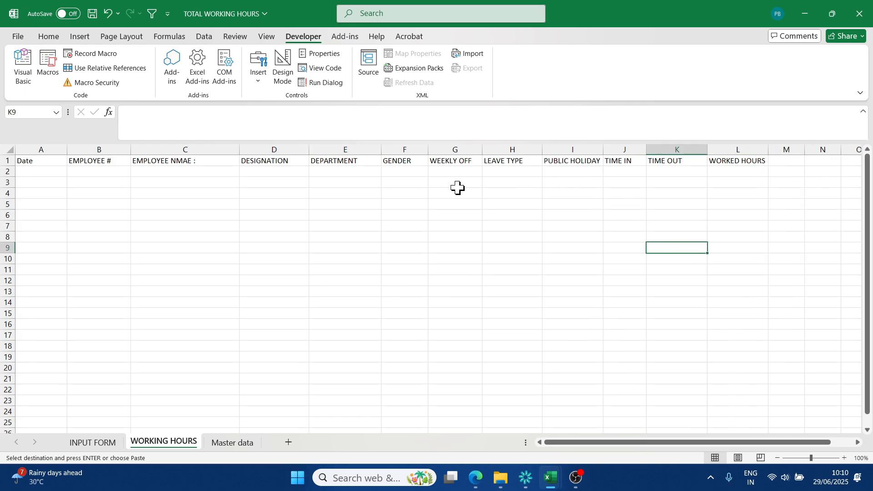
left_click(345, 226)
left_click(6, 162)
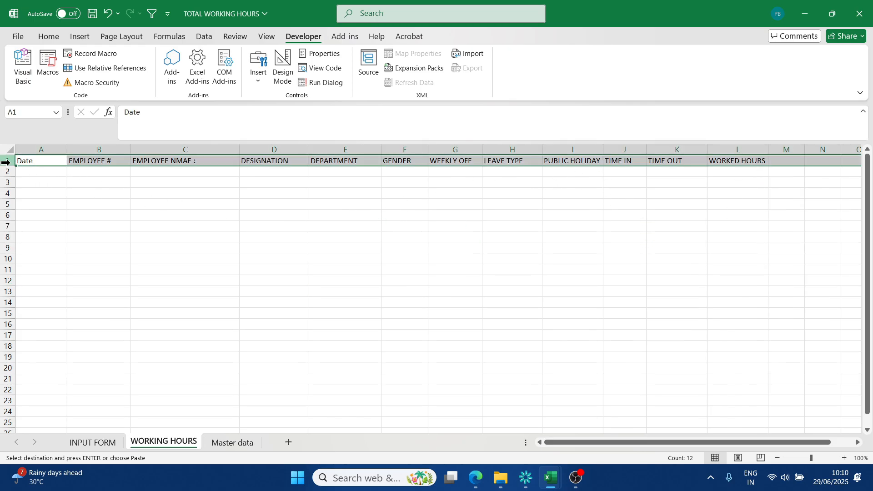
key("ctrl+b")
left_click(51, 37)
left_click(357, 247)
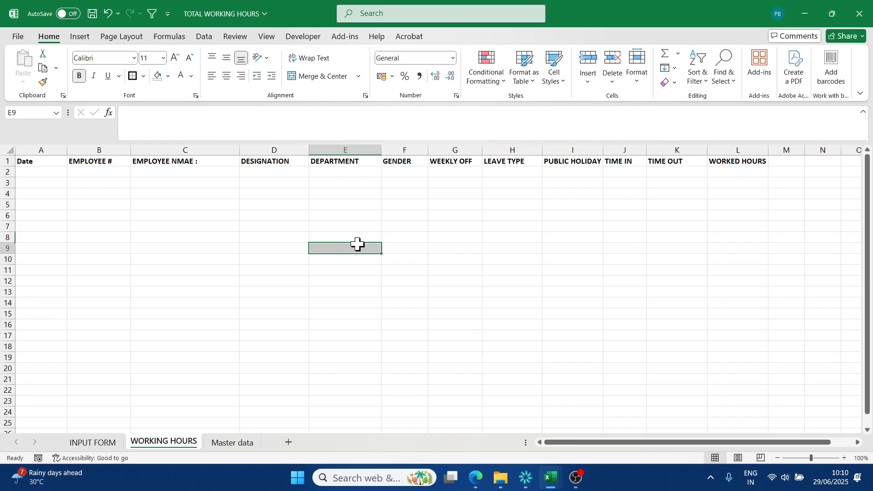
Step: Increase the height of the empty rows from row 2 down on the WORKING HOURS sheet
left_click_drag(6, 172, 10, 390)
left_click(134, 275)
left_click(188, 217)
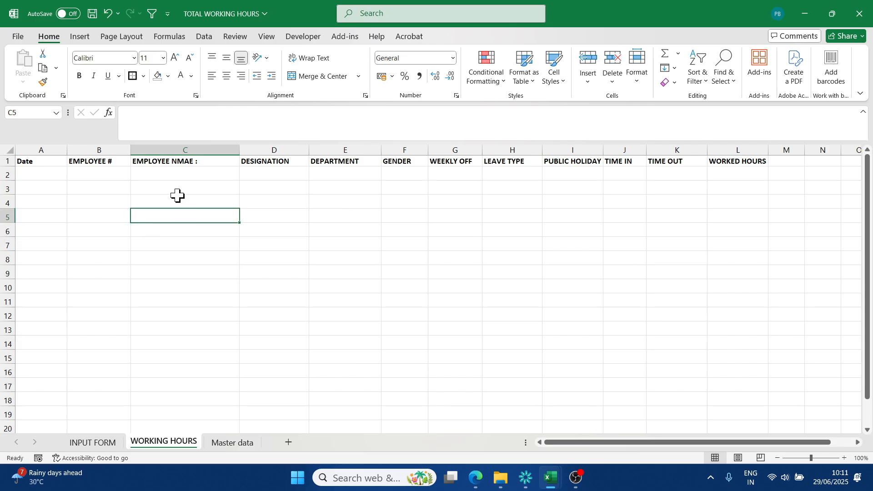
Step: Draw a rounded rectangle about 0.59" high and 1.51" wide below the TIME OUT field of the INPUT FORM sheet
left_click(93, 442)
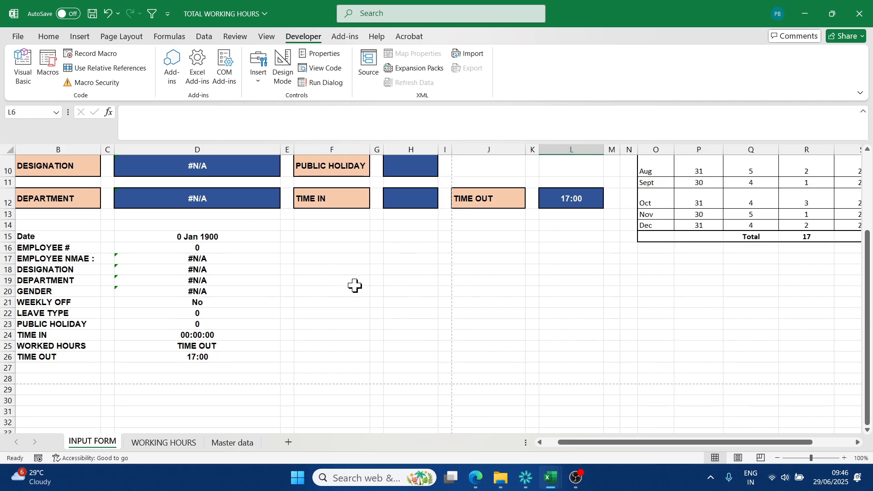
scroll(354, 286, "up", 2)
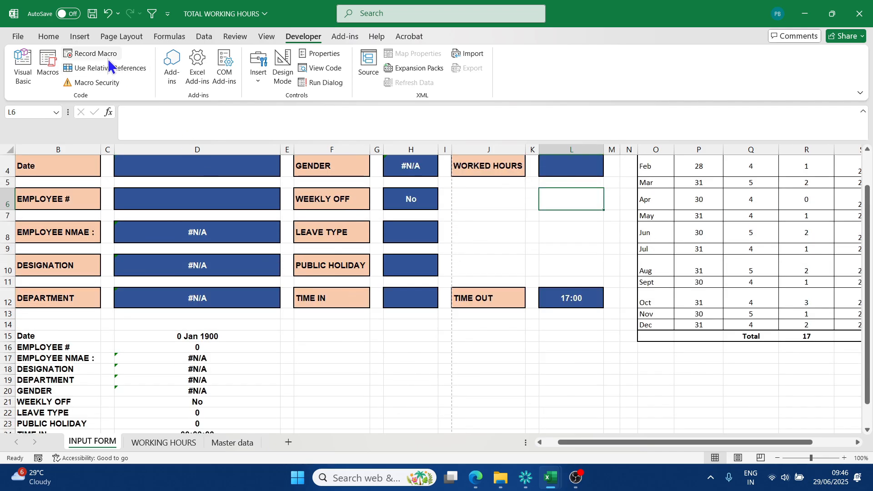
left_click(86, 37)
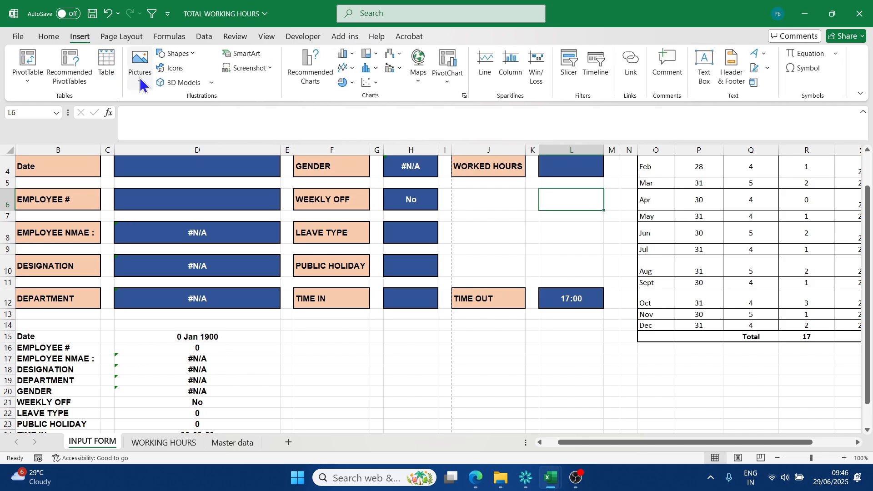
left_click(140, 82)
left_click(172, 67)
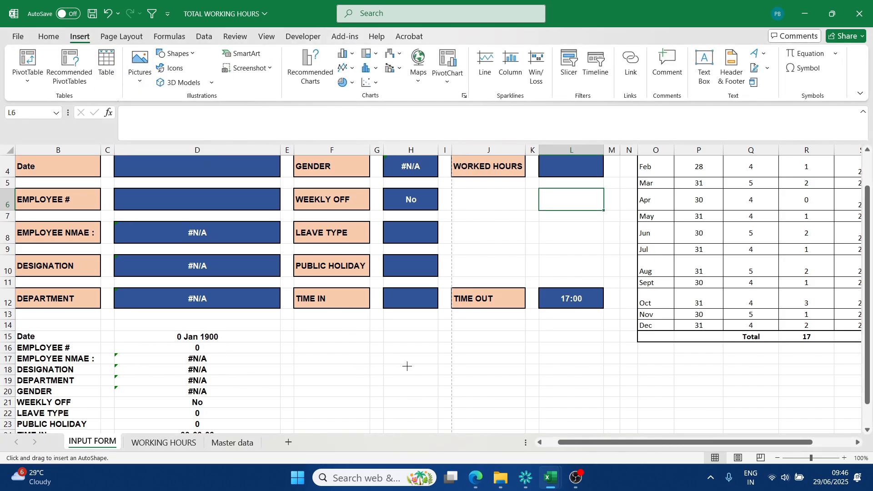
mouse_move(396, 361)
left_mouse_down()
mouse_move(464, 396)
mouse_move(507, 380)
left_mouse_up()
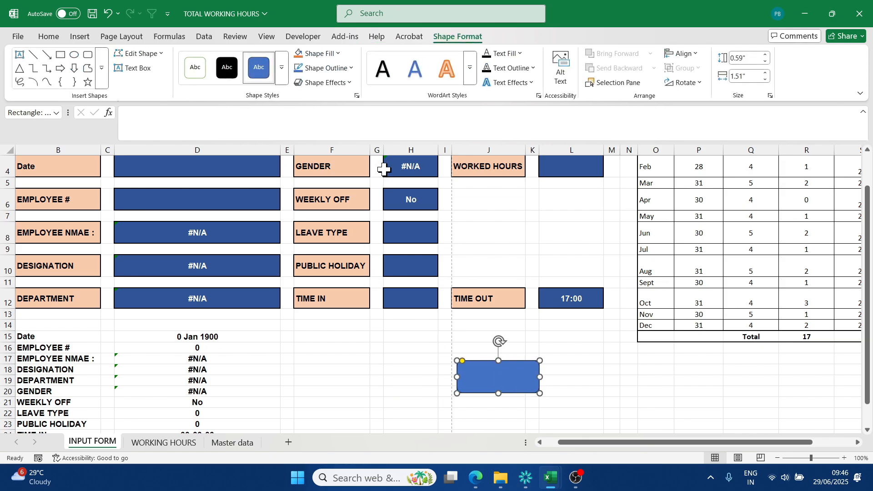
Step: Fill the rounded rectangle with the green theme color and set its outline weight to 2¼ pt
left_click(337, 56)
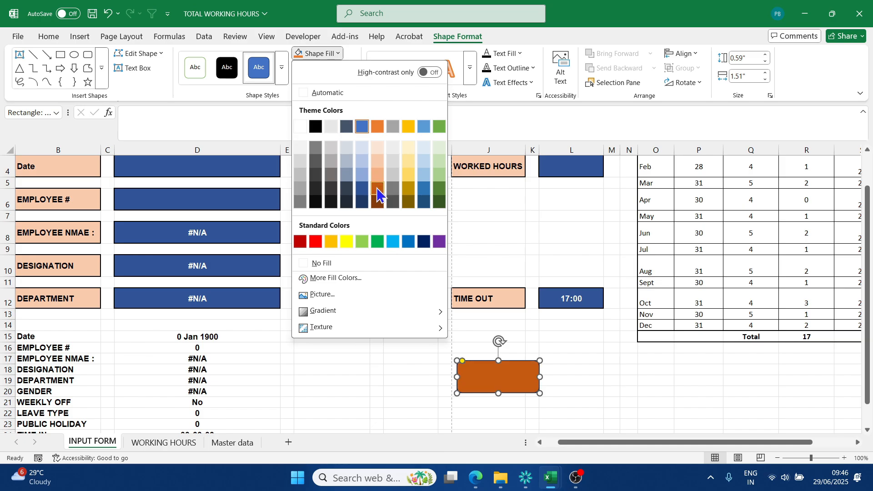
left_click(437, 128)
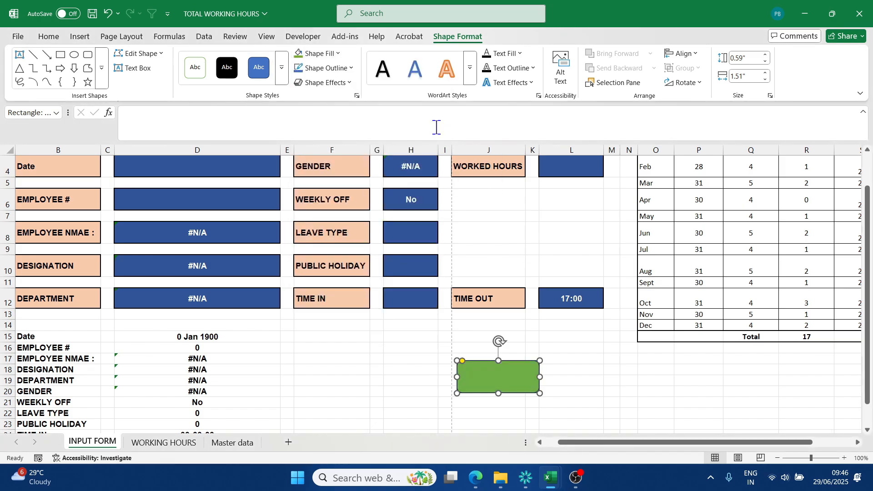
left_click(351, 67)
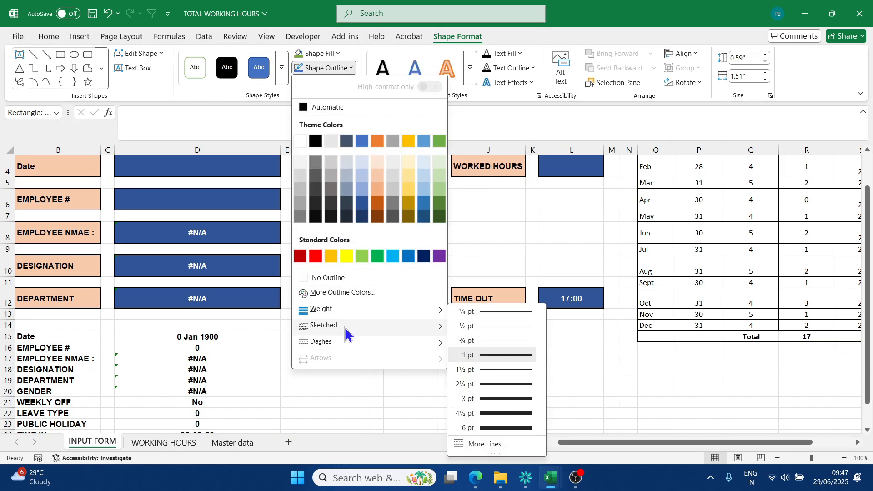
mouse_move(347, 330)
mouse_move(382, 311)
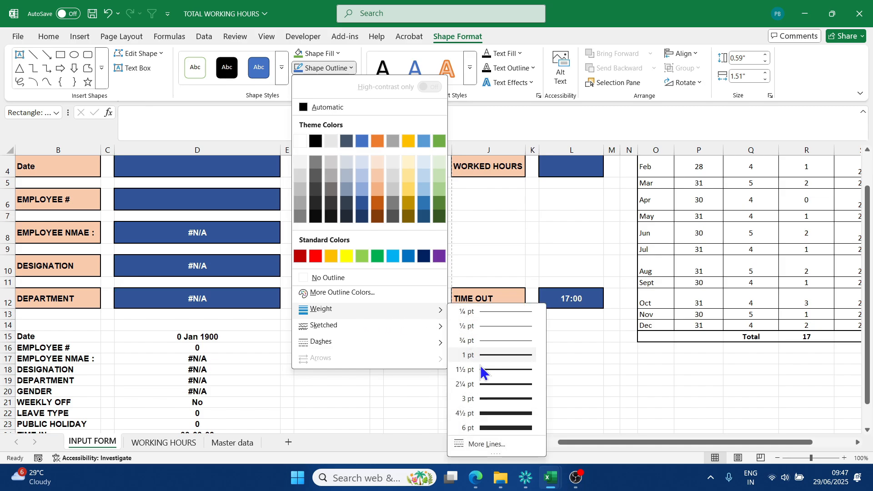
left_click(497, 387)
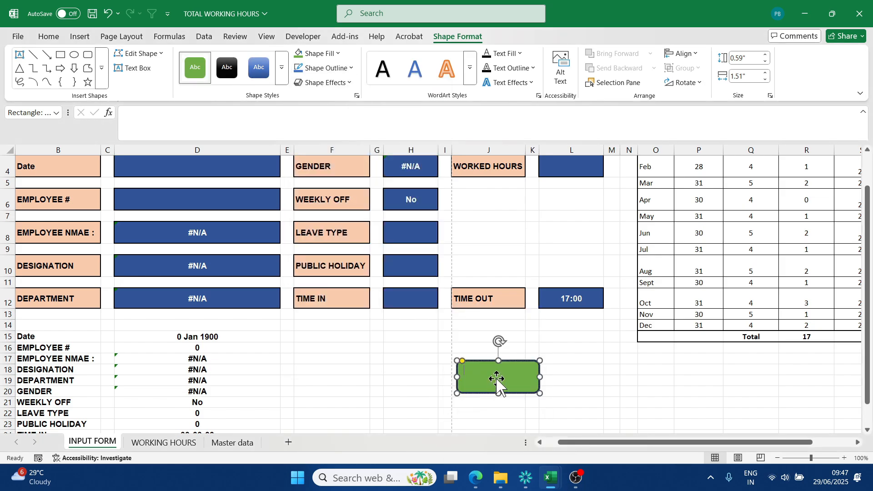
Step: Apply the blue Intense Effect theme style to the rounded rectangle
left_click(281, 71)
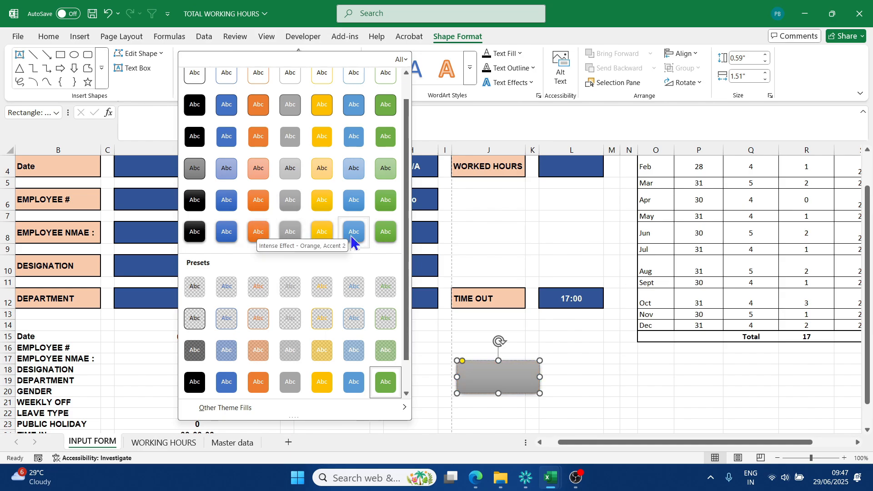
mouse_move(408, 250)
left_mouse_down()
mouse_move(406, 302)
mouse_move(406, 246)
left_mouse_up()
left_click(226, 244)
left_click(617, 382)
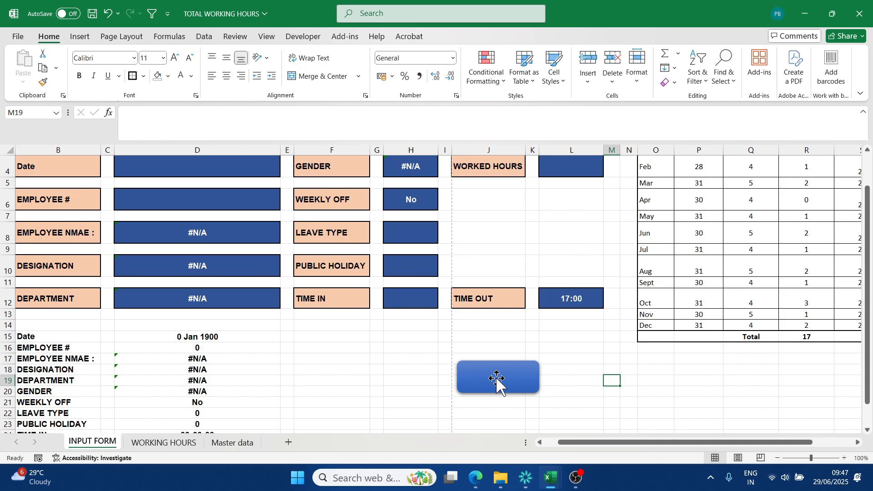
Step: Label the rounded rectangle TIME CARD RECORDER
left_click(500, 383)
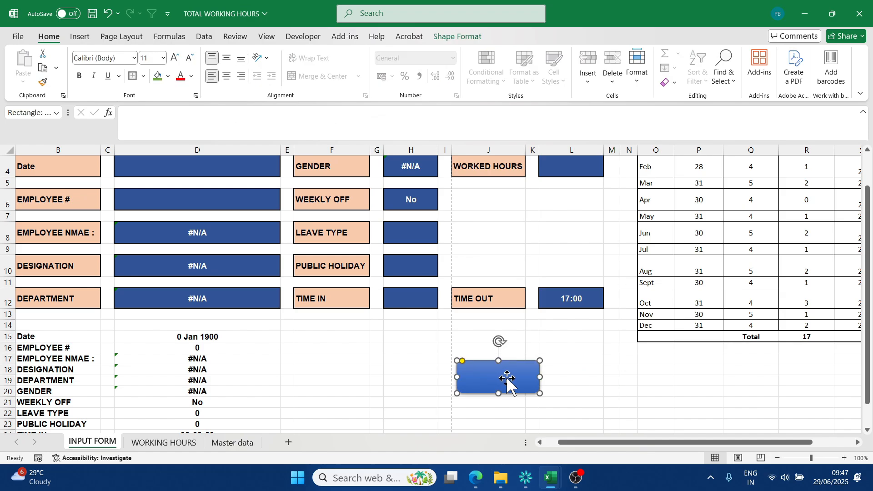
type("TIME CARD RECORDER")
left_click(614, 381)
left_click(506, 380)
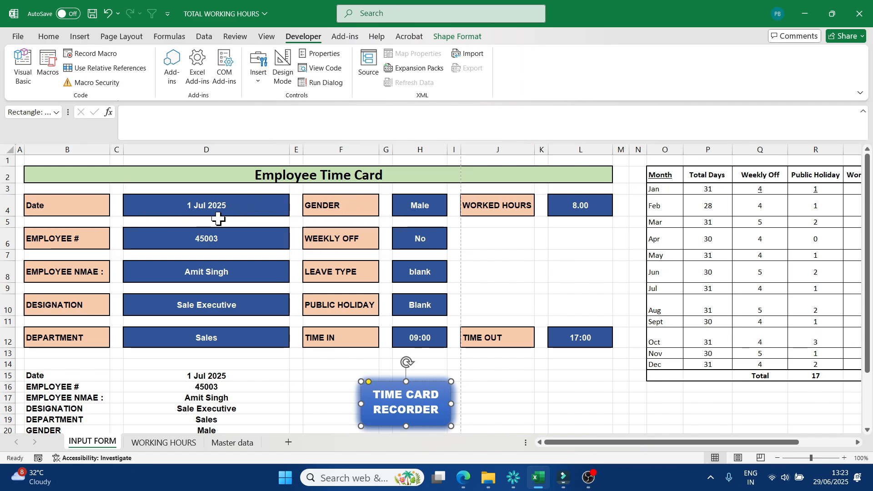
Step: Compare the linked list in rows 15 to 26 of the INPUT FORM sheet with the WORKING HOURS column headers
scroll(232, 221, "down", 2)
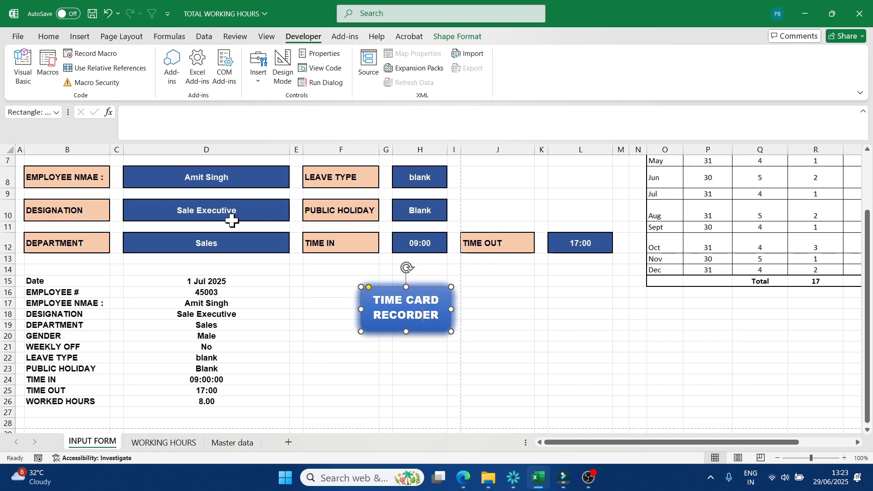
left_click(175, 445)
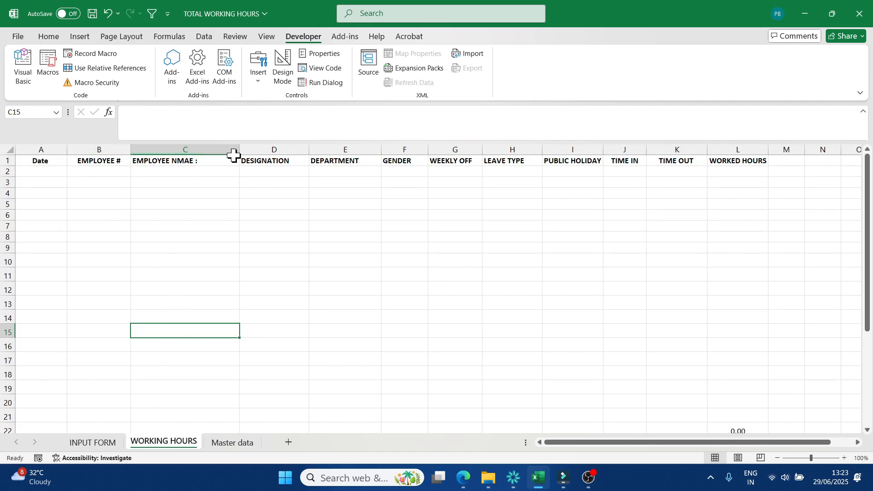
left_click(95, 443)
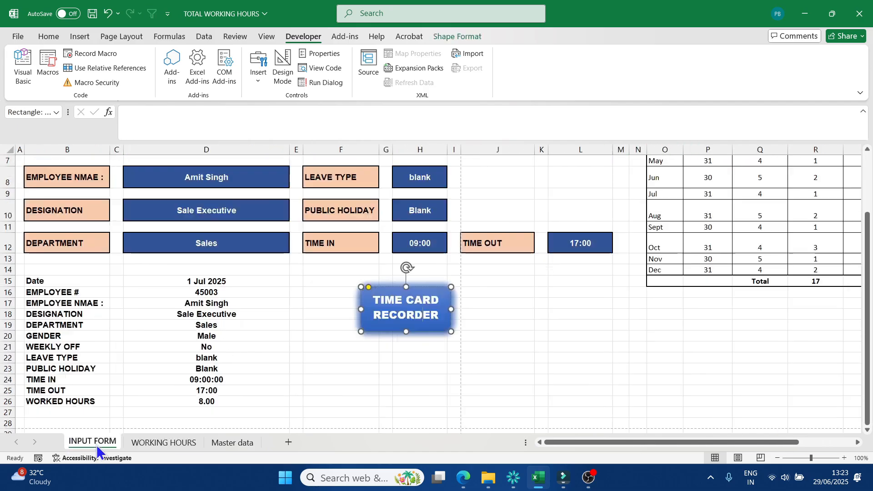
left_click(164, 443)
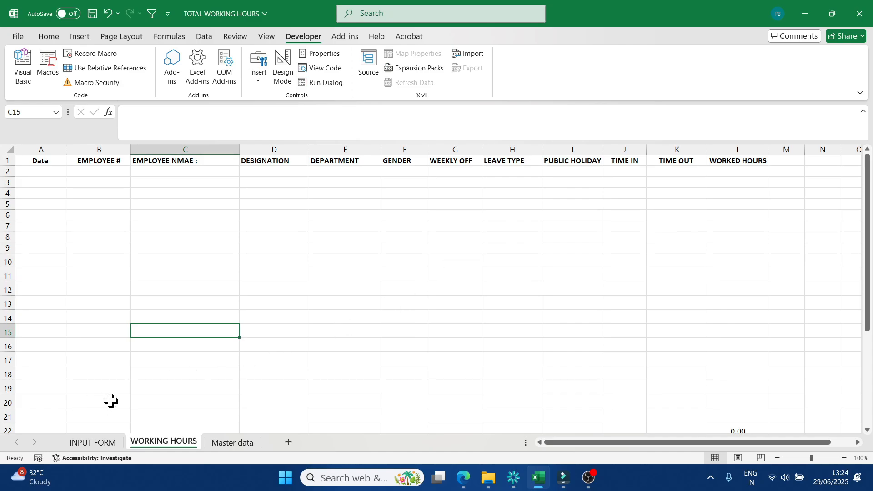
left_click(102, 444)
scroll(194, 268, "up", 2)
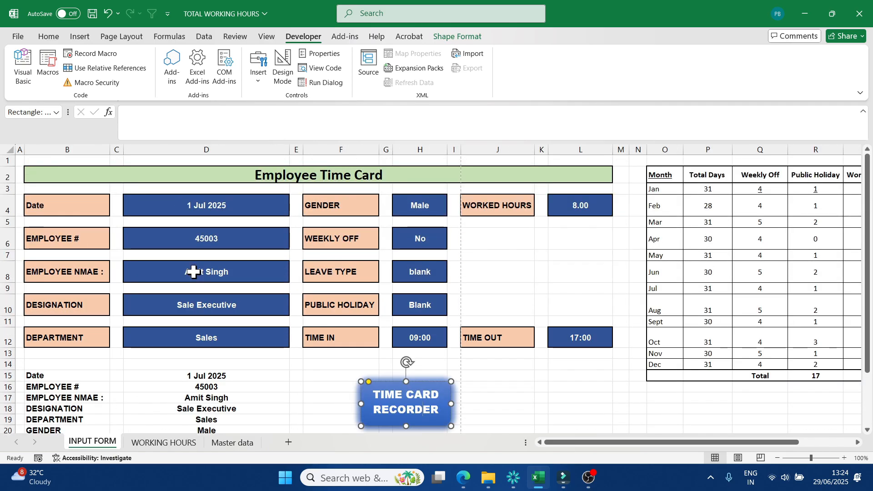
Step: Start recording a macro named timecard in this workbook from Date cell D4, replacing the existing macro of that name
left_click(191, 210)
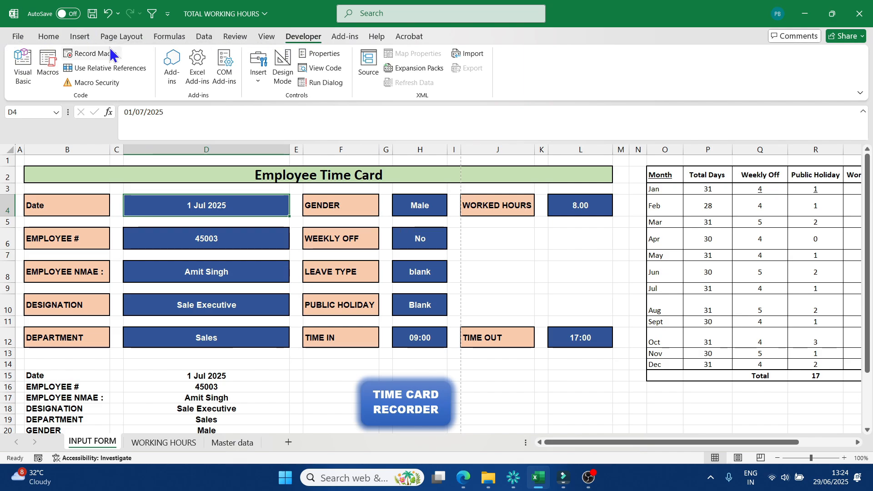
left_click(93, 53)
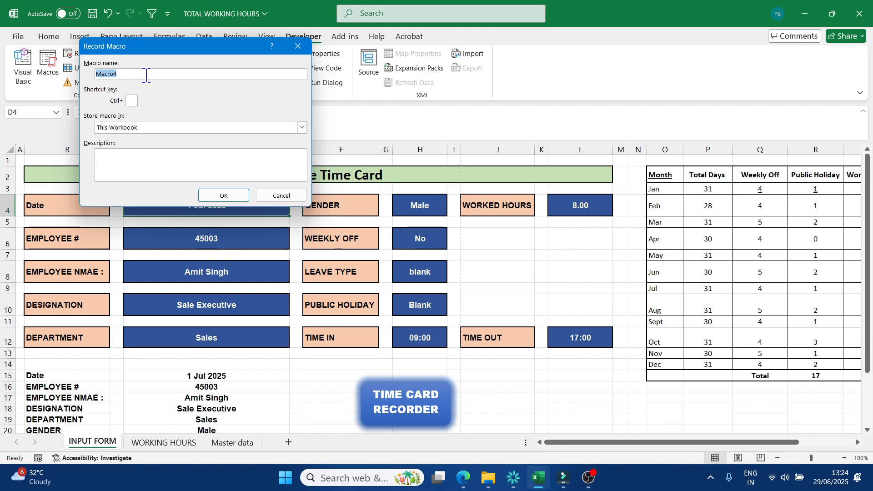
type("timeca")
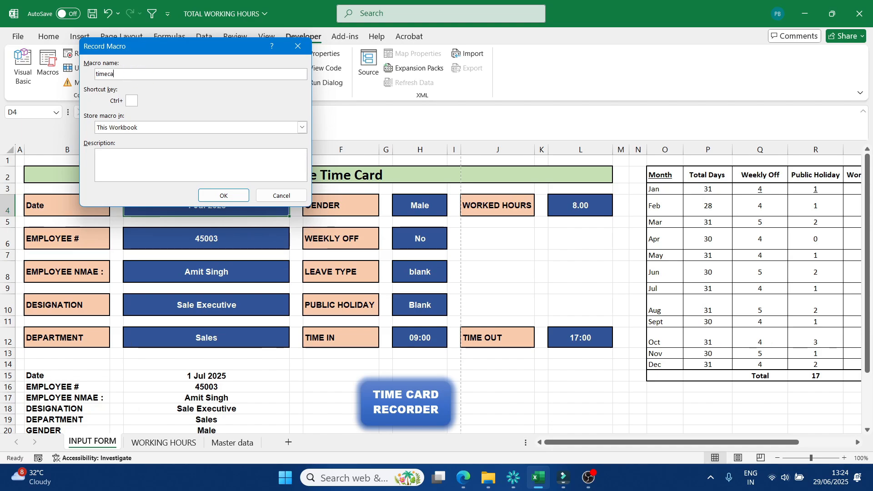
type("rd")
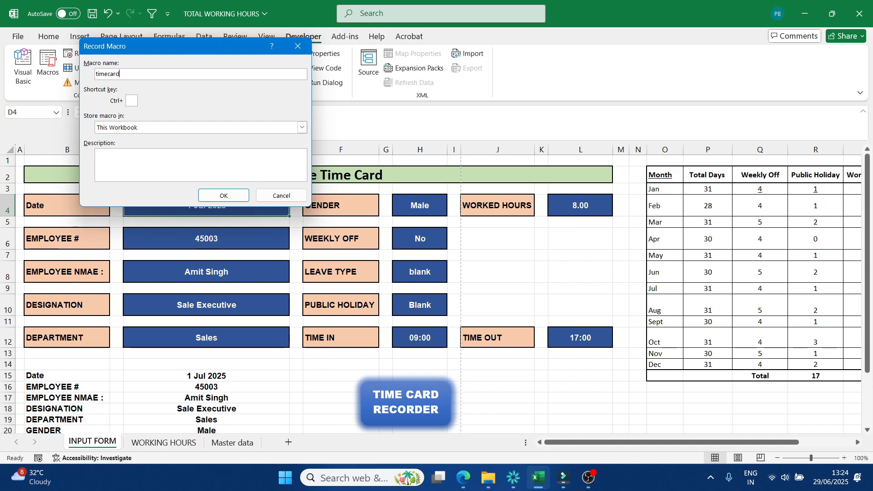
left_click(223, 196)
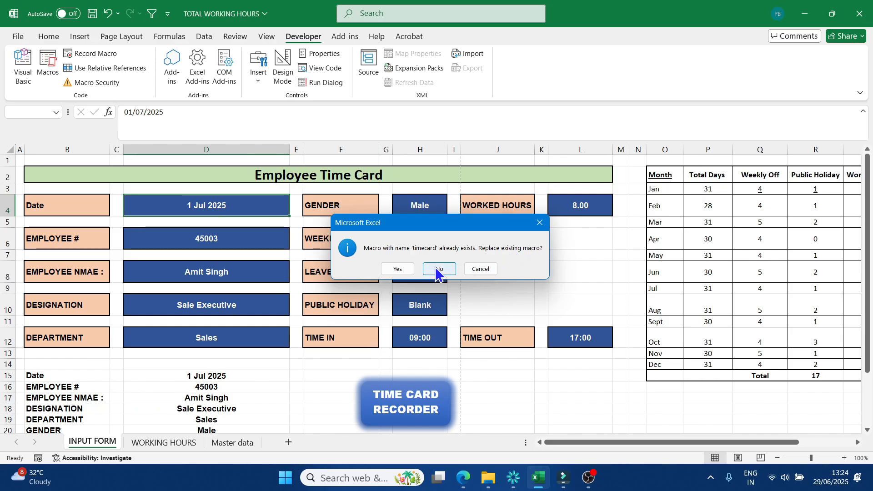
left_click(399, 270)
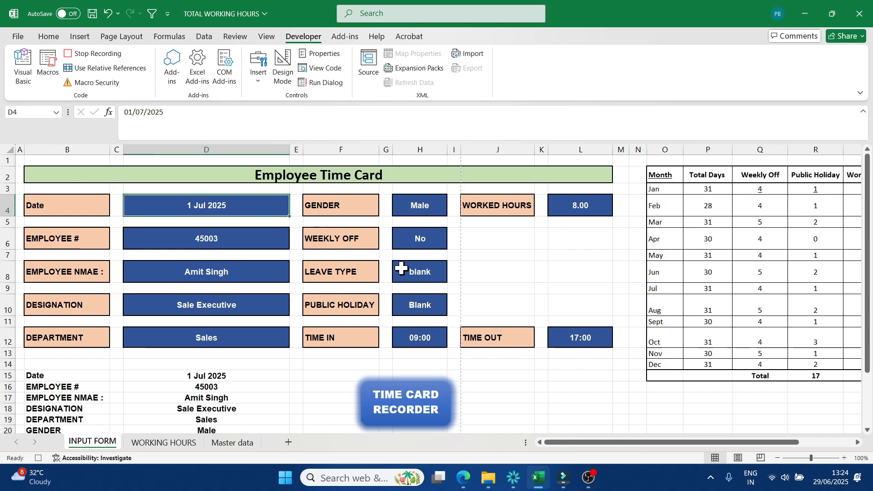
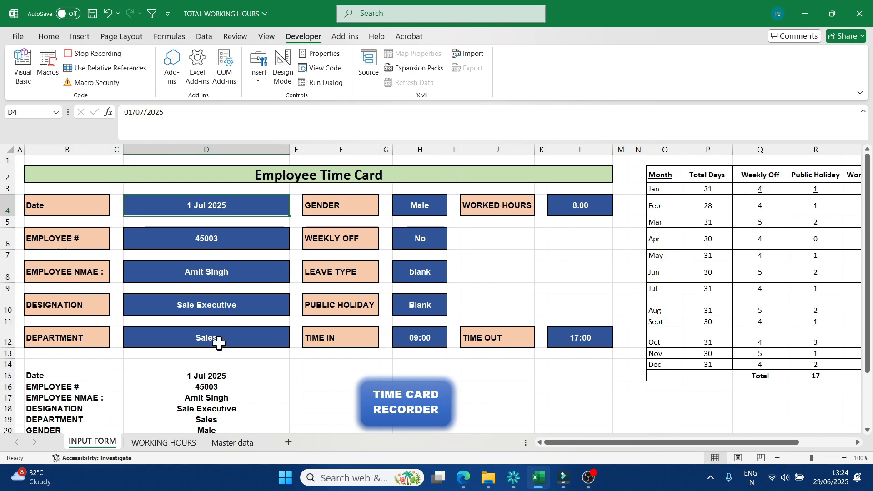
Step: Insert a blank row above row 2 of the WORKING HOURS sheet and select cell A2
left_click(163, 442)
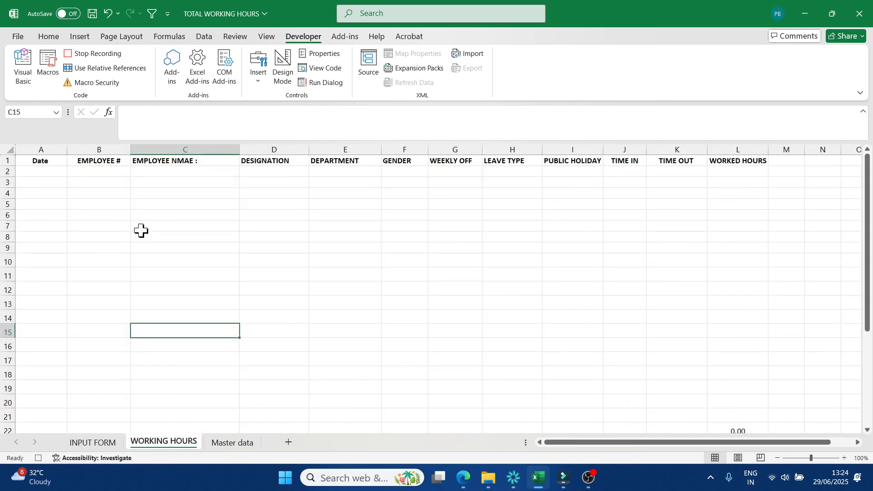
left_click(6, 172)
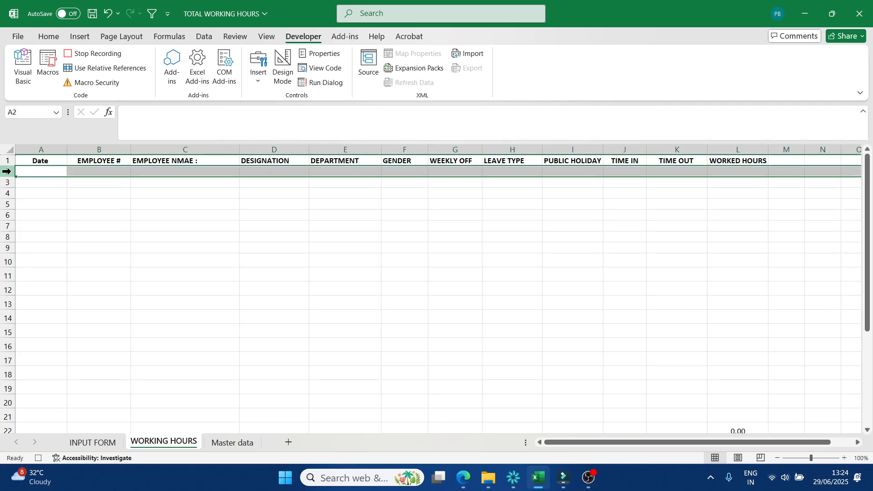
right_click(6, 171)
left_click(40, 285)
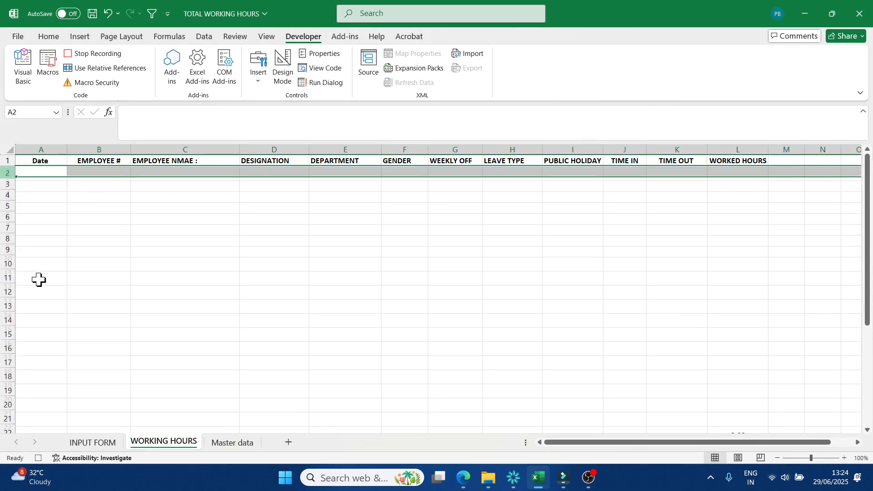
left_click(46, 171)
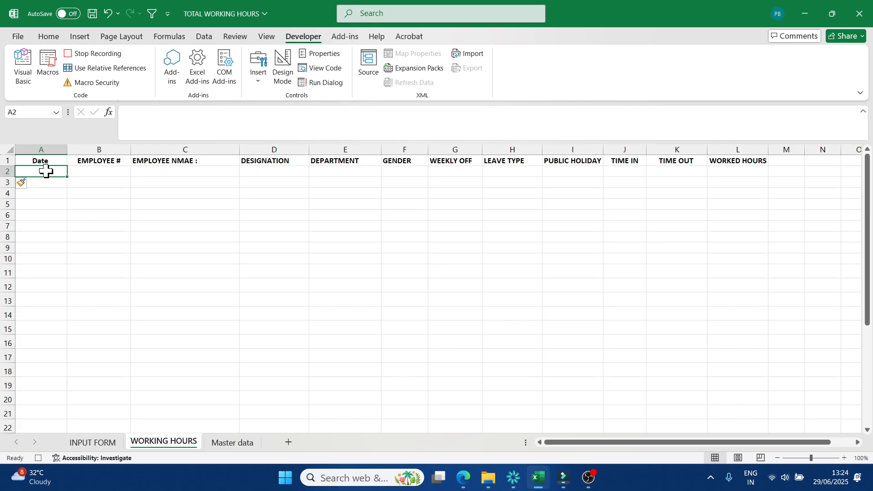
Step: Copy the linked form values in D15:D26 of the INPUT FORM sheet
left_click(92, 444)
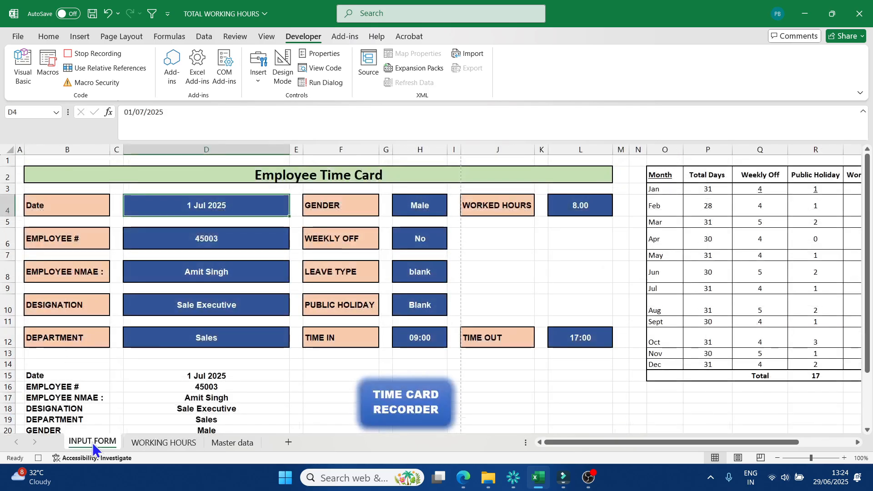
scroll(251, 352, "down", 1)
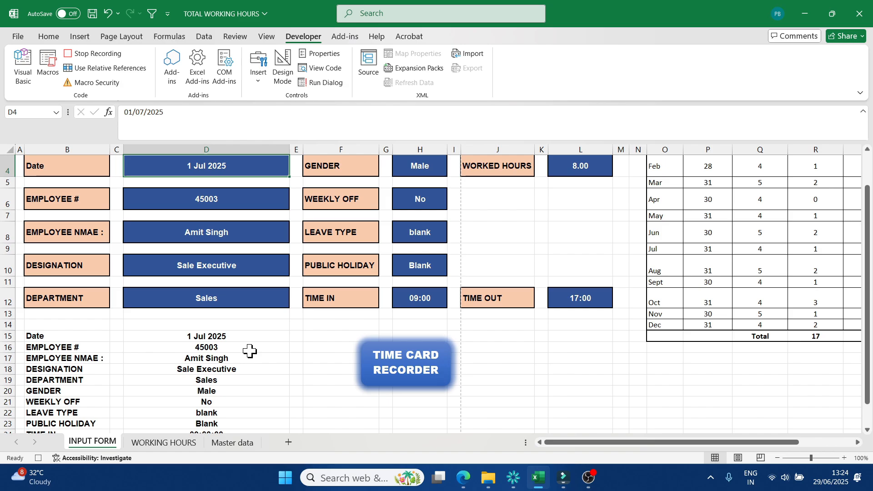
scroll(250, 350, "down", 1)
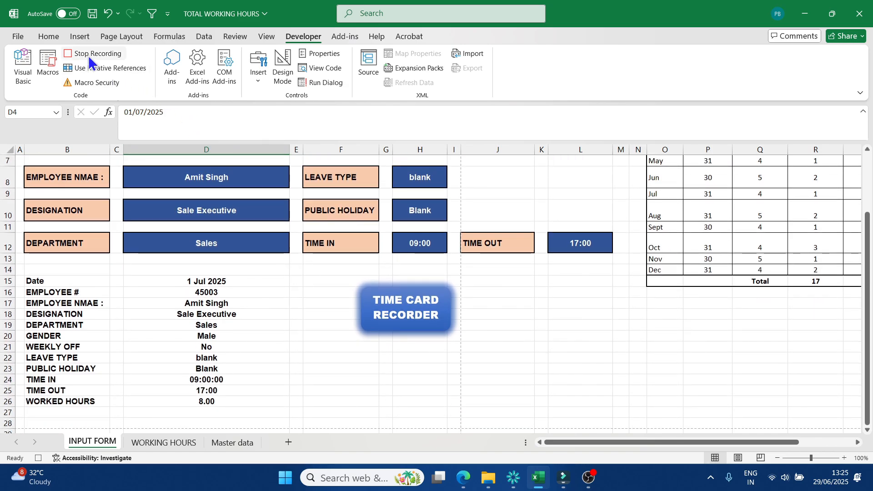
left_click(221, 280)
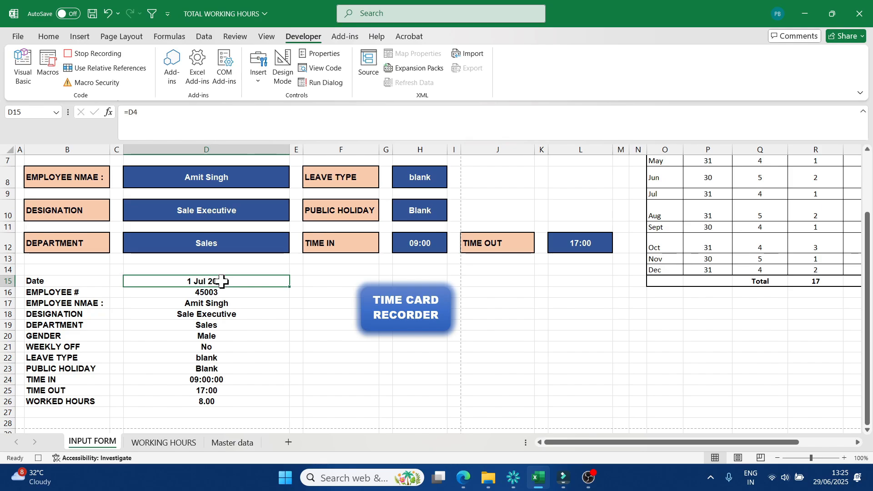
left_click_drag(221, 281, 214, 400)
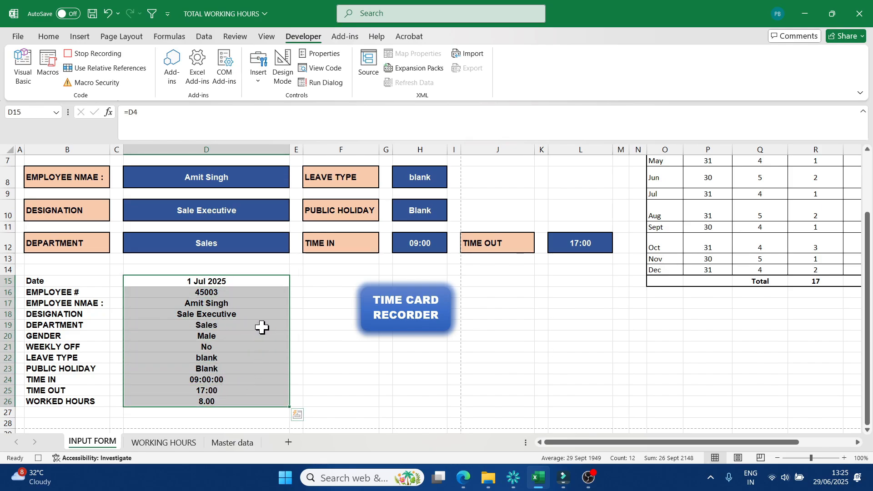
key("ctrl+c")
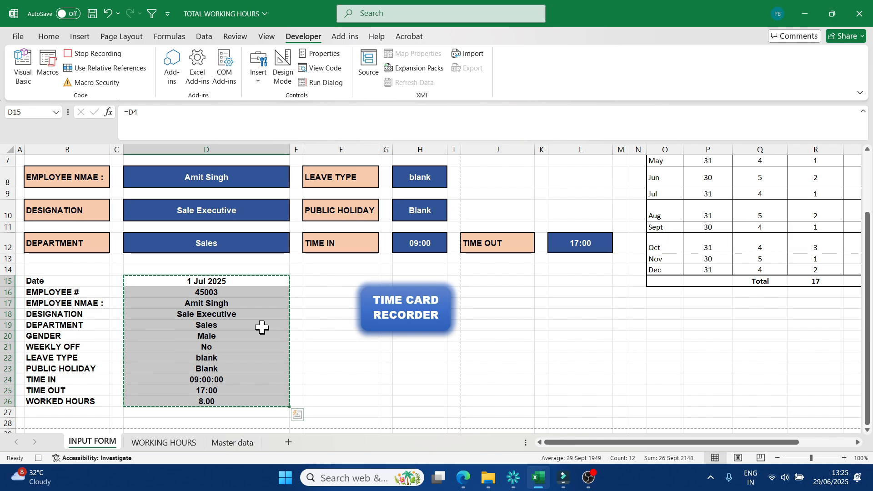
Step: Paste the copied entries into row 2 of the WORKING HOURS sheet from cell A2 as transposed values only
left_click(163, 443)
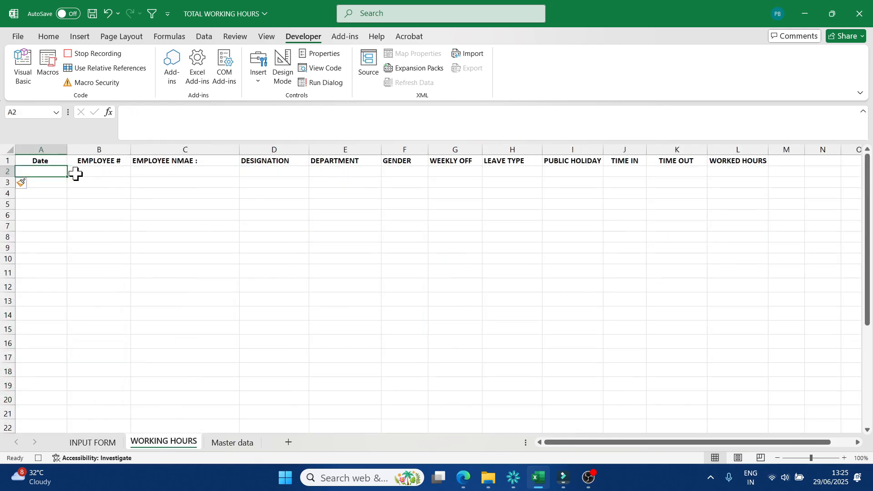
key("ctrl+alt+v")
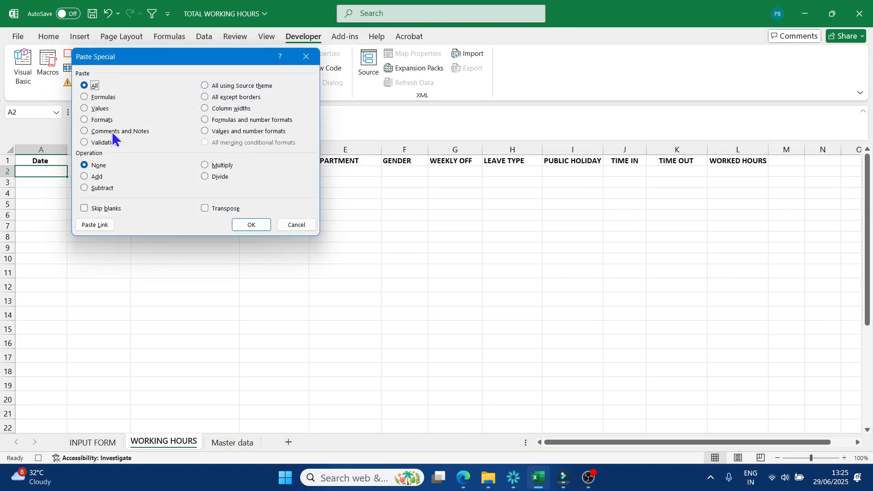
left_click(94, 108)
left_click(205, 208)
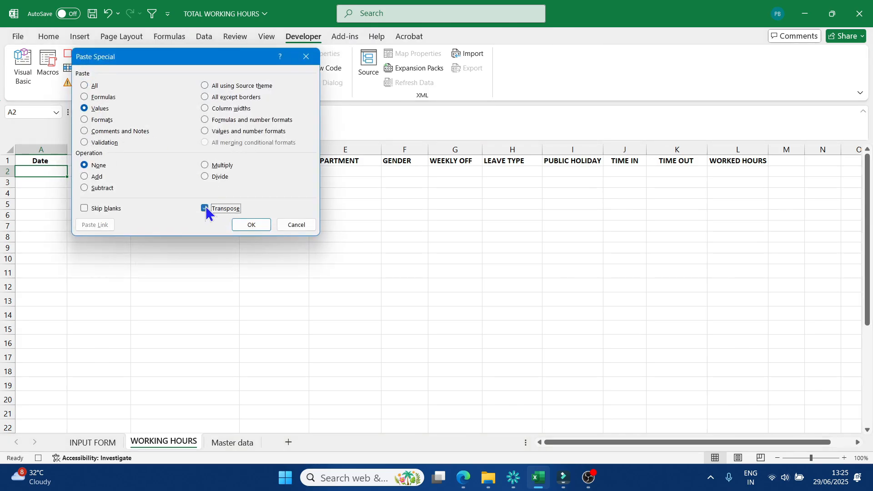
left_click(249, 225)
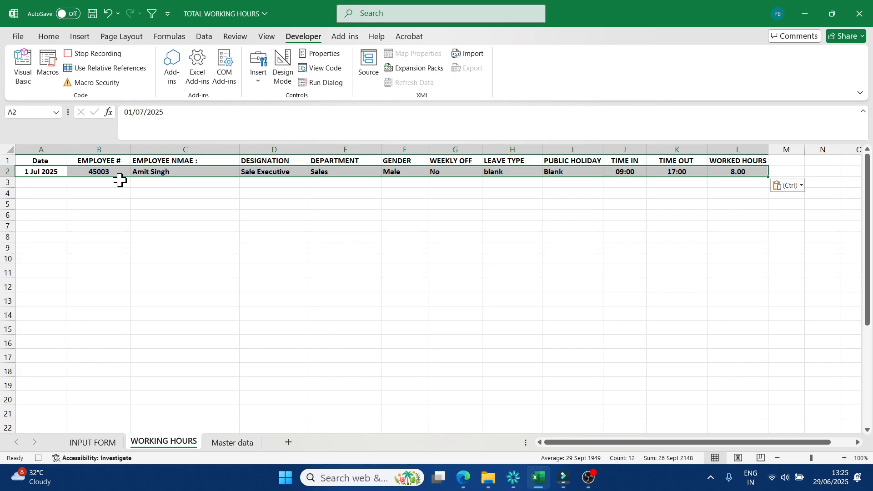
Step: Clear the Date, EMPLOYEE #, TIME IN and TIME OUT entries on the INPUT FORM sheet
left_click(99, 442)
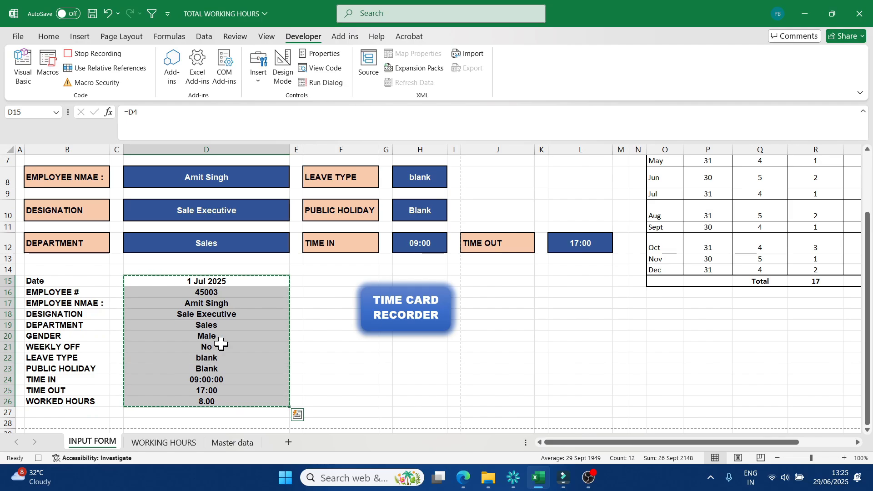
scroll(234, 315, "up", 2)
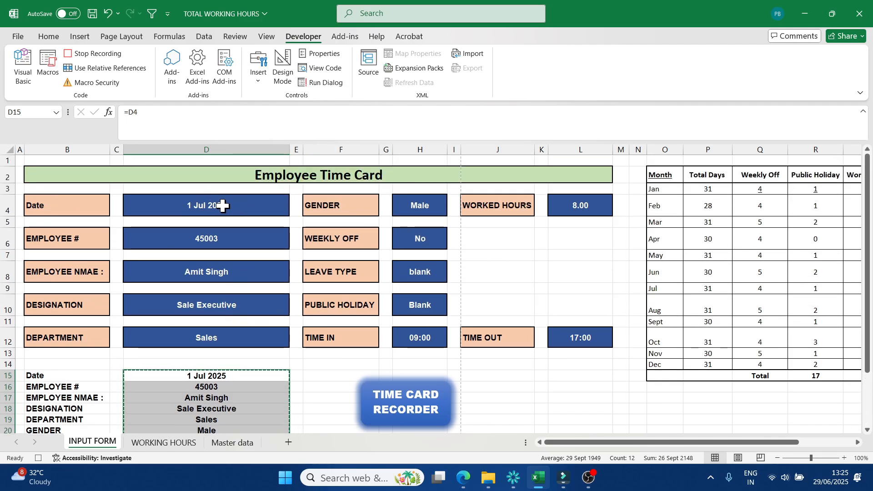
left_click(222, 205)
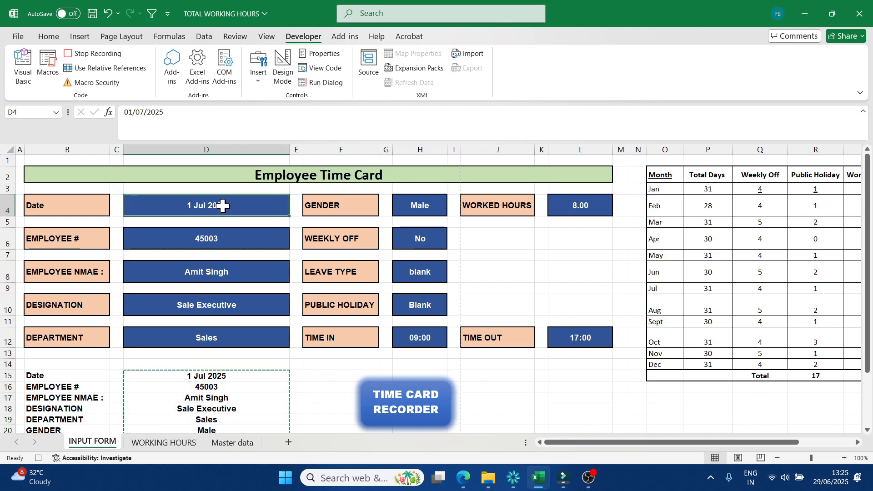
key("Delete")
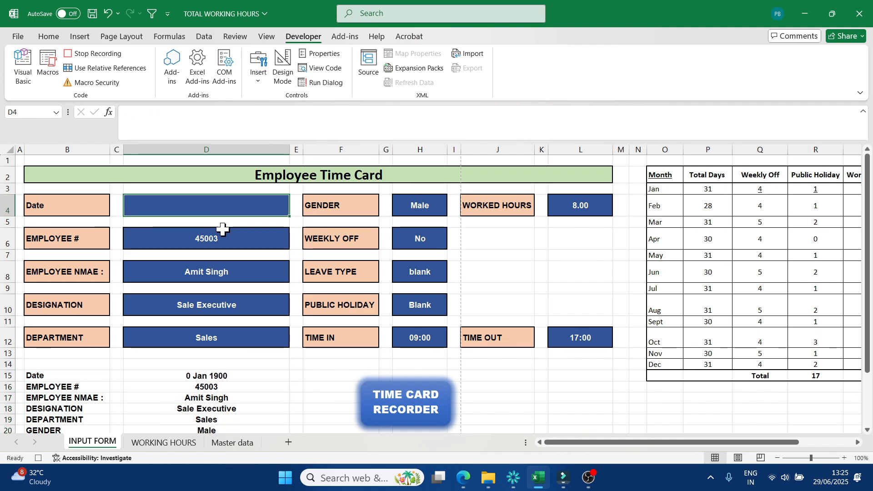
left_click(214, 244)
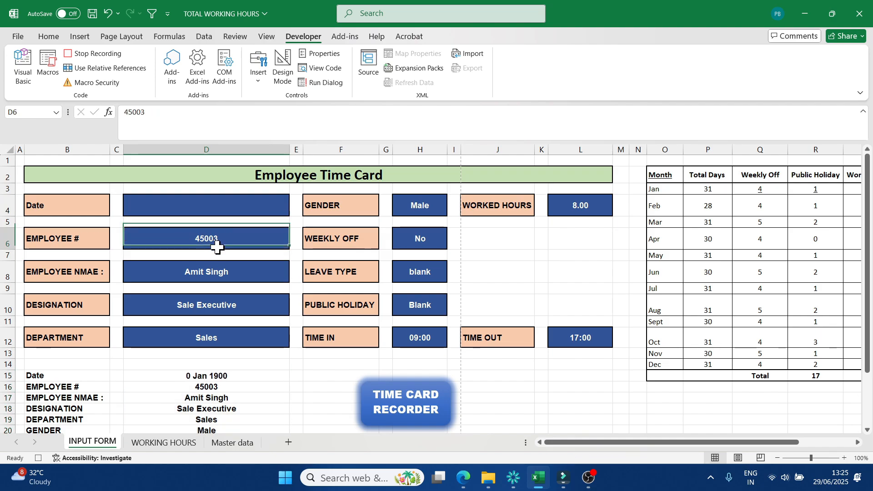
key("Delete")
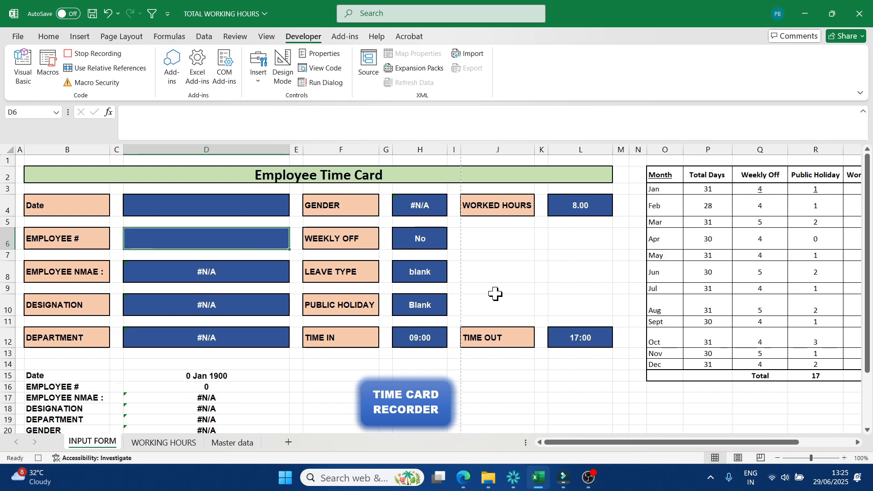
left_click(427, 343)
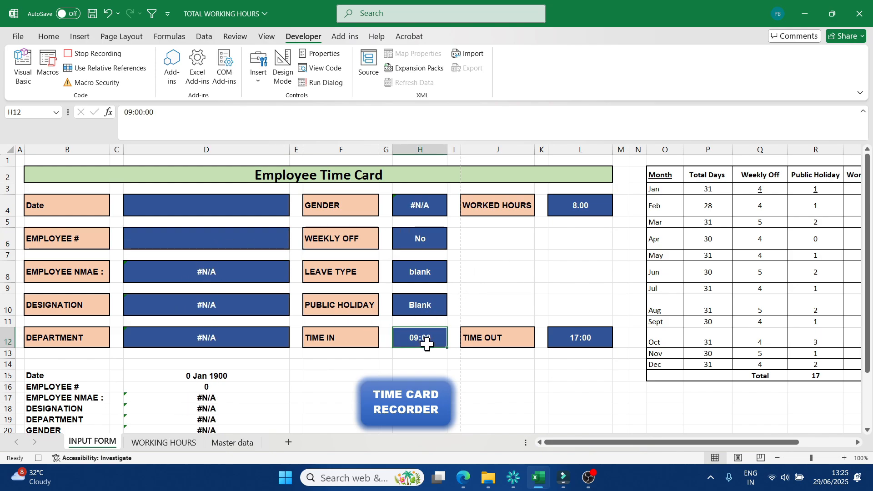
key("Delete")
left_click(599, 340)
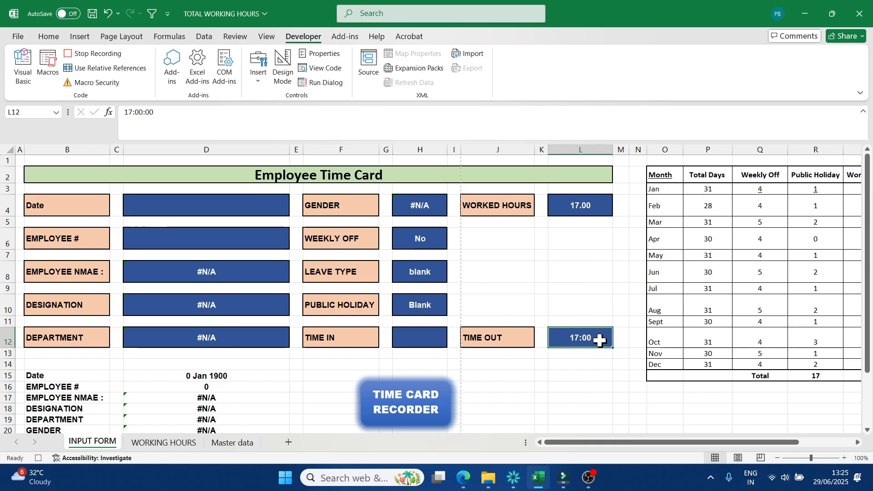
key("Delete")
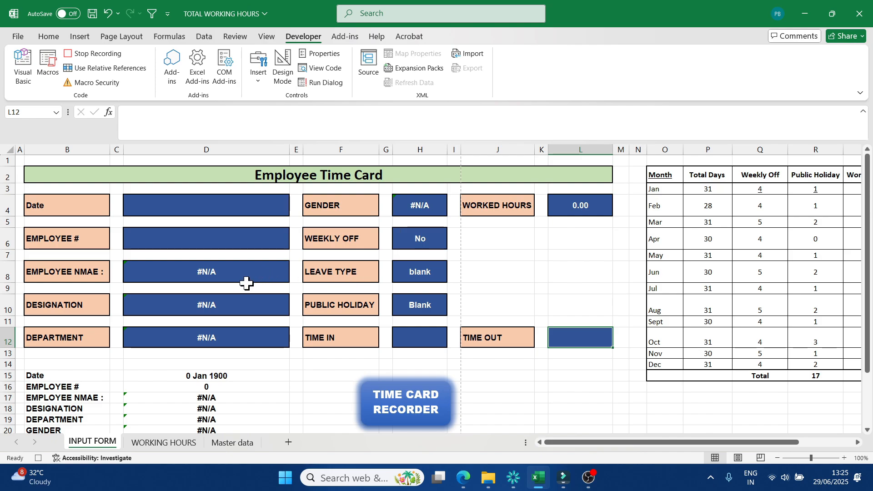
Step: Stop recording the timecard macro
scroll(241, 291, "down", 2)
scroll(217, 326, "up", 2)
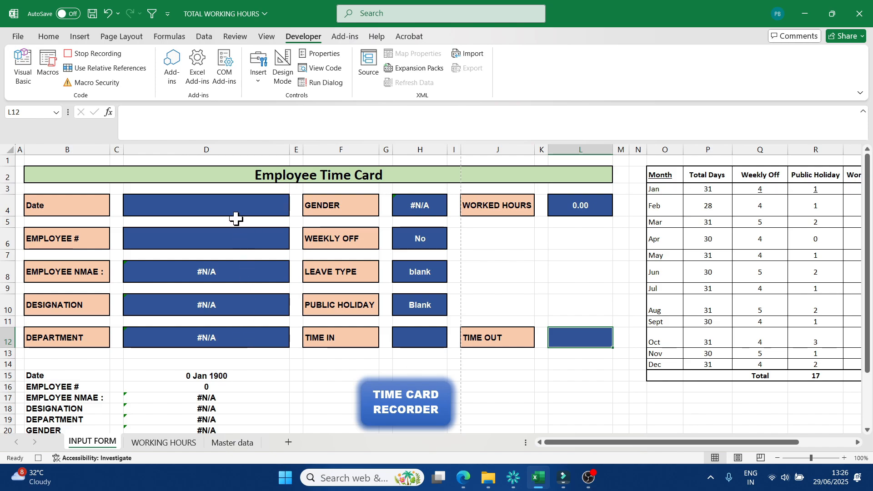
left_click(87, 53)
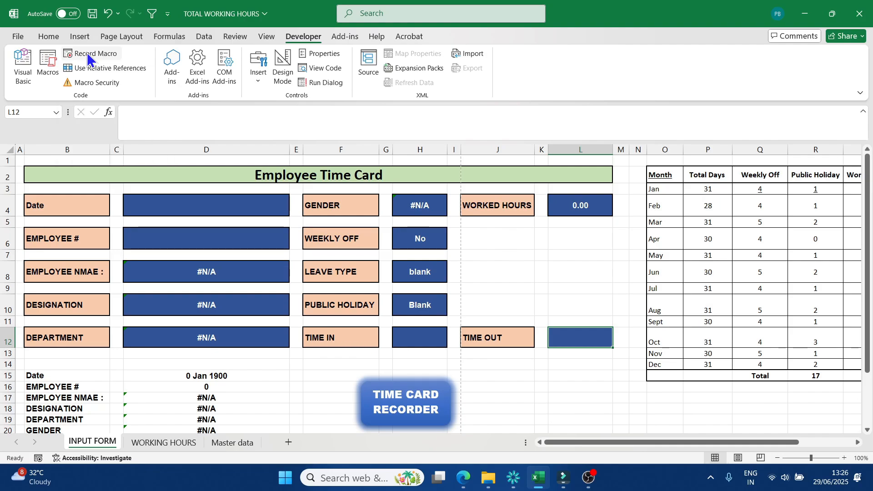
Step: Assign the timecard macro to the TIME CARD RECORDER shape
right_click(406, 410)
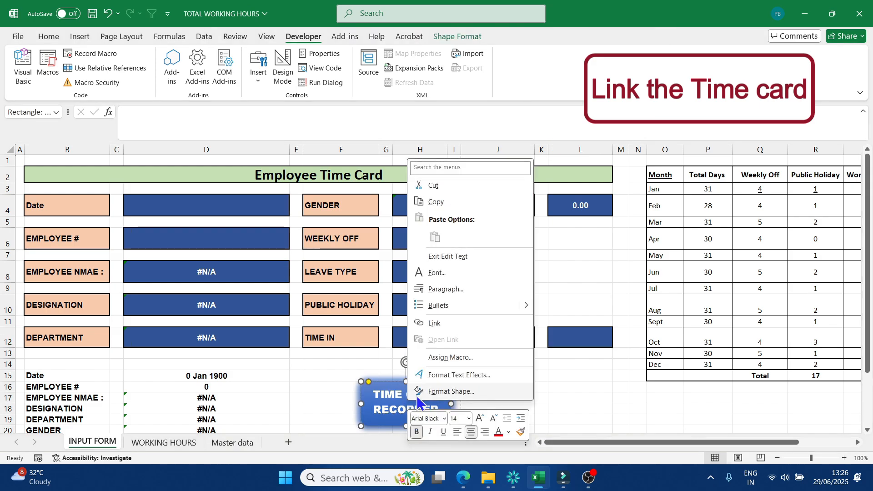
left_click(438, 359)
left_click(339, 291)
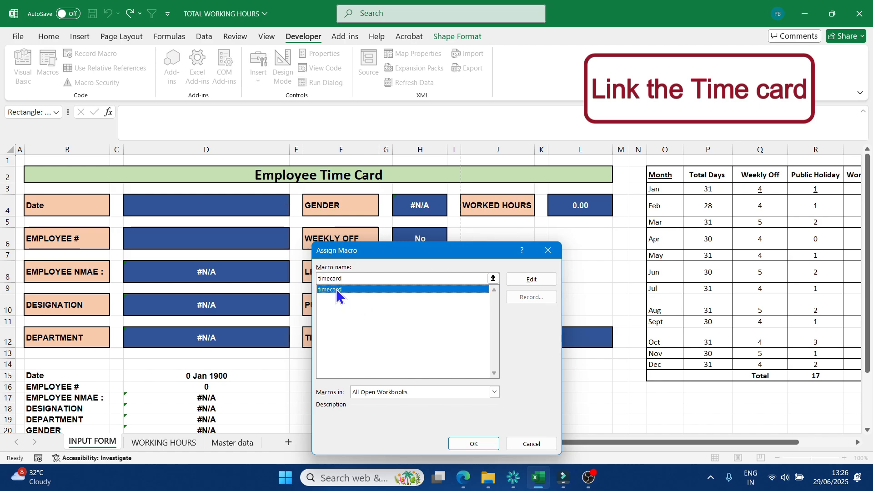
left_click(468, 443)
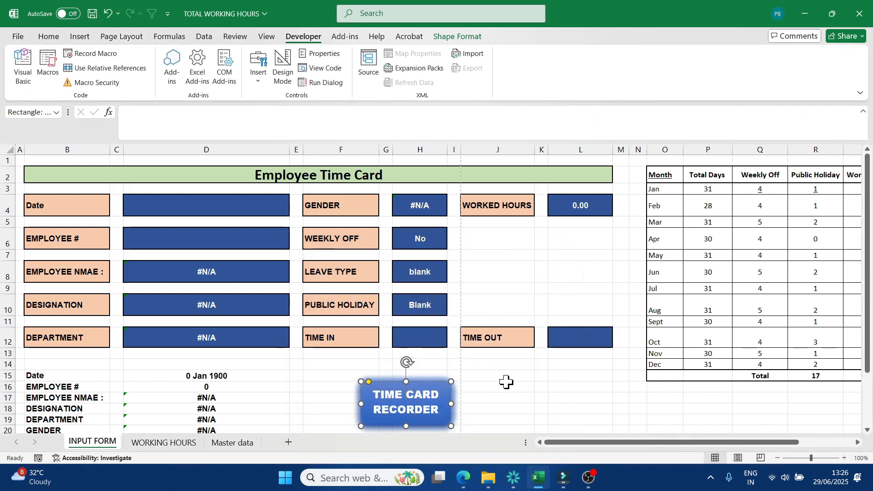
Step: Enter the date 2 jul 25 and an employee number from the master data in the time card form
left_click(210, 207)
type("2")
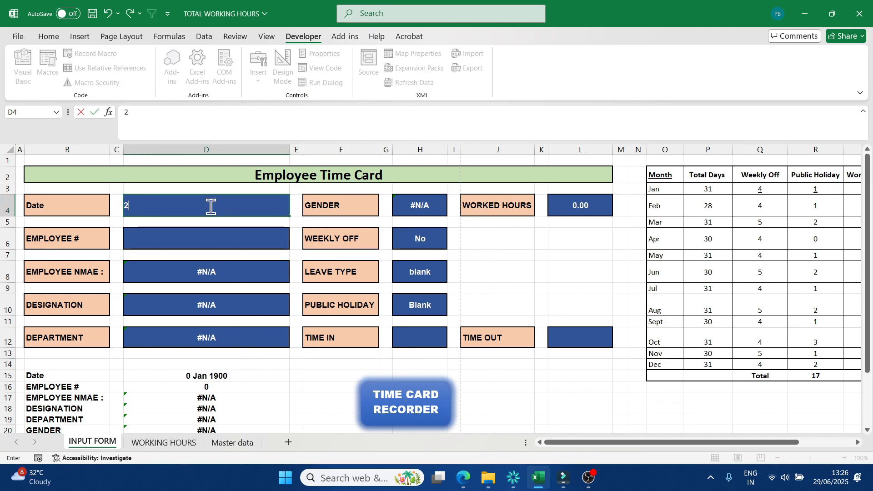
type(" jul 25")
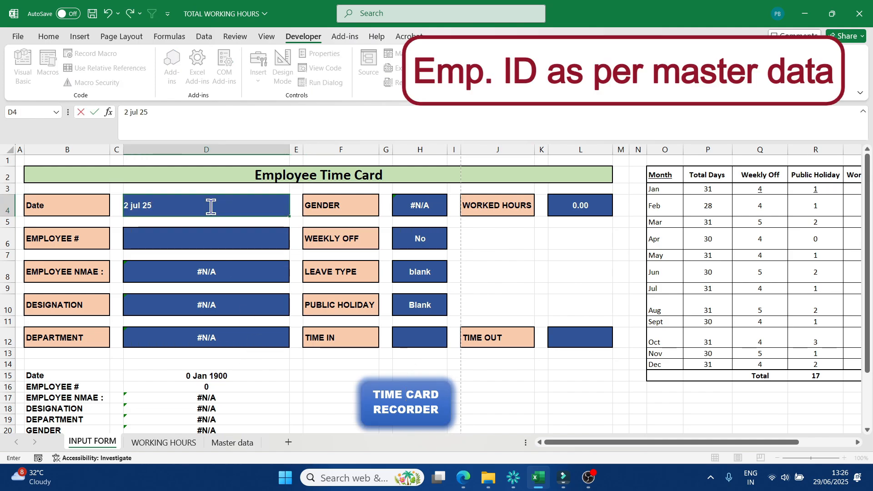
key("Return")
key("Return")
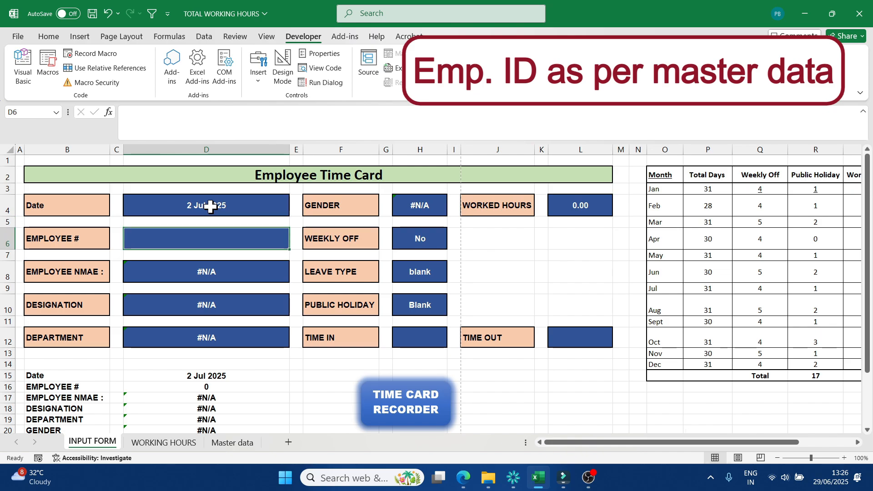
type("45004")
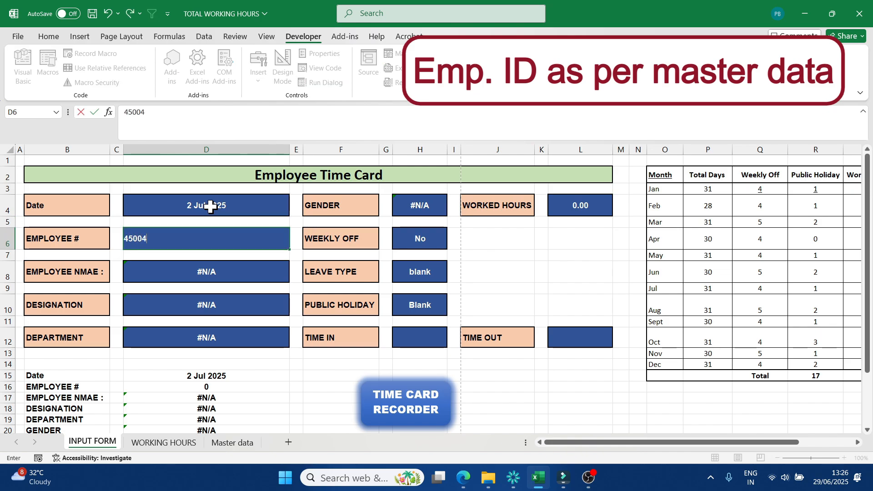
key("Return")
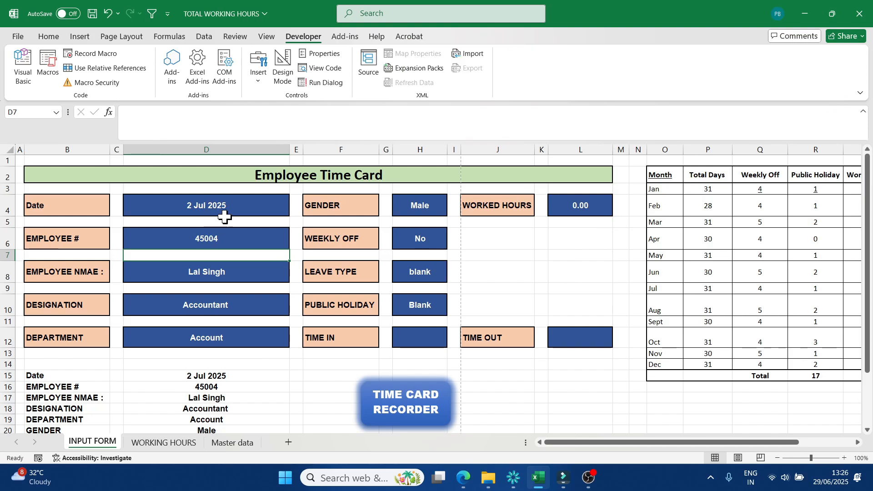
Step: Set TIME IN to 9 am and TIME OUT to 6 pm in the time card form
scroll(218, 225, "down", 1)
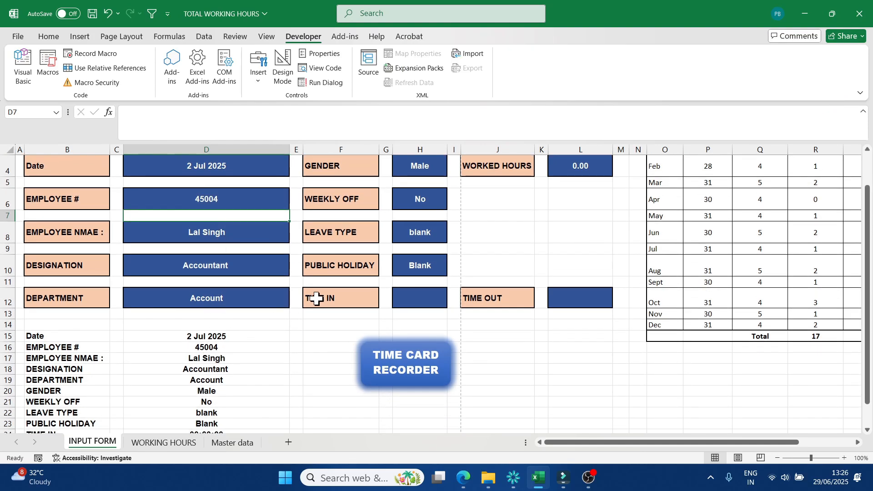
scroll(312, 273, "up", 1)
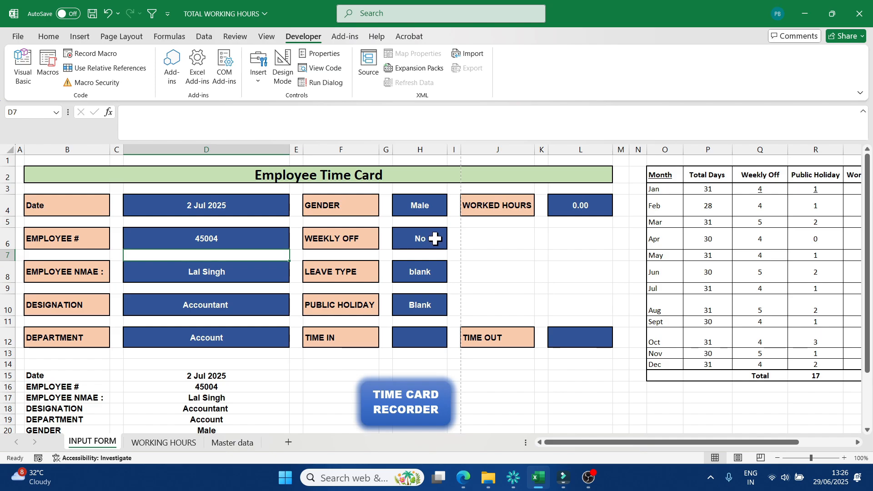
left_click(417, 301)
left_click(429, 339)
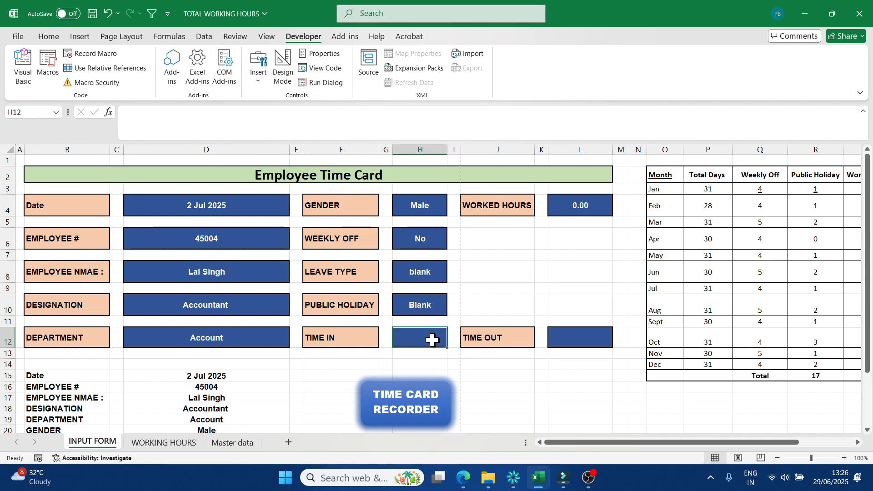
type("9 am")
key("Tab")
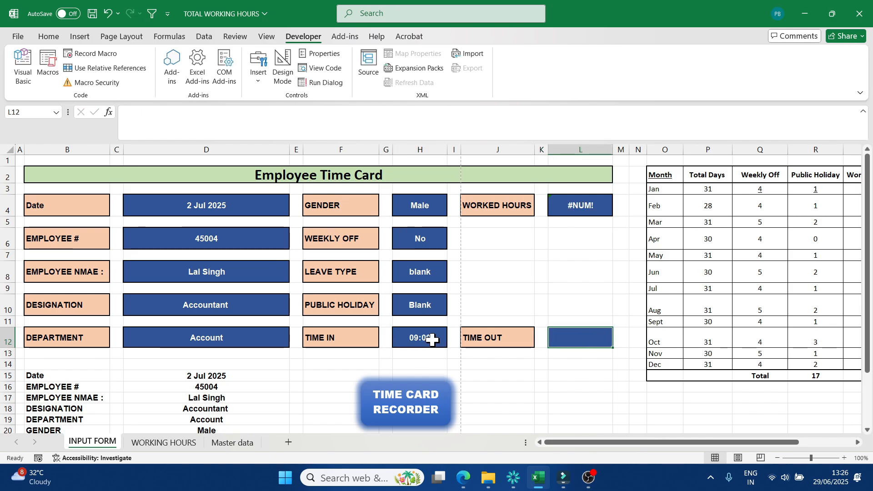
type("6 pm")
key("Return")
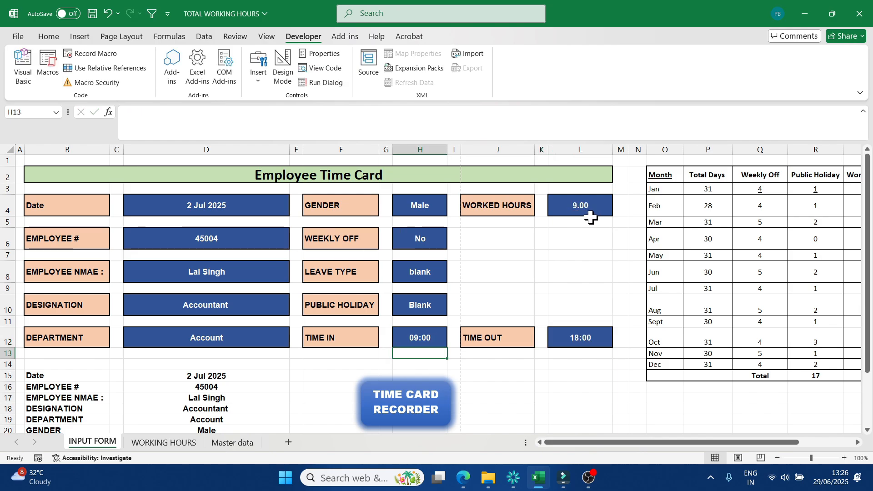
scroll(588, 217, "down", 2)
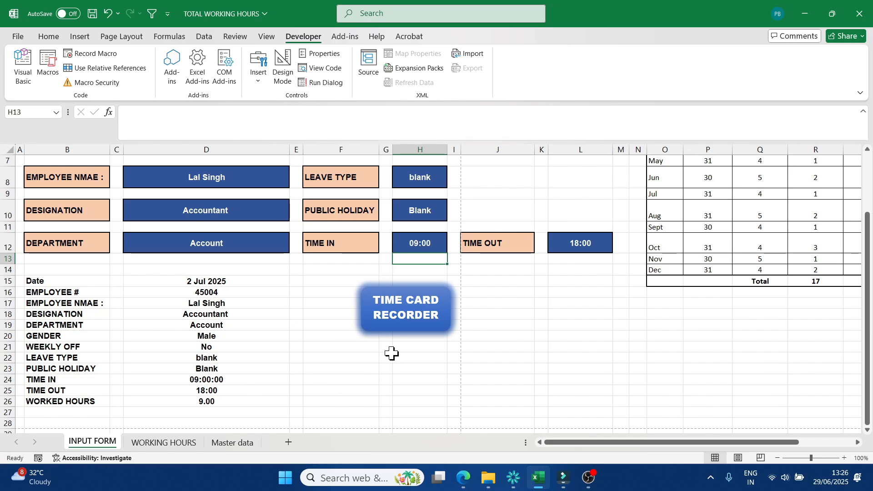
Step: Record the filled-in time card with TIME CARD RECORDER, check the WORKING HOURS sheet, and return to the INPUT FORM sheet
left_click(400, 314)
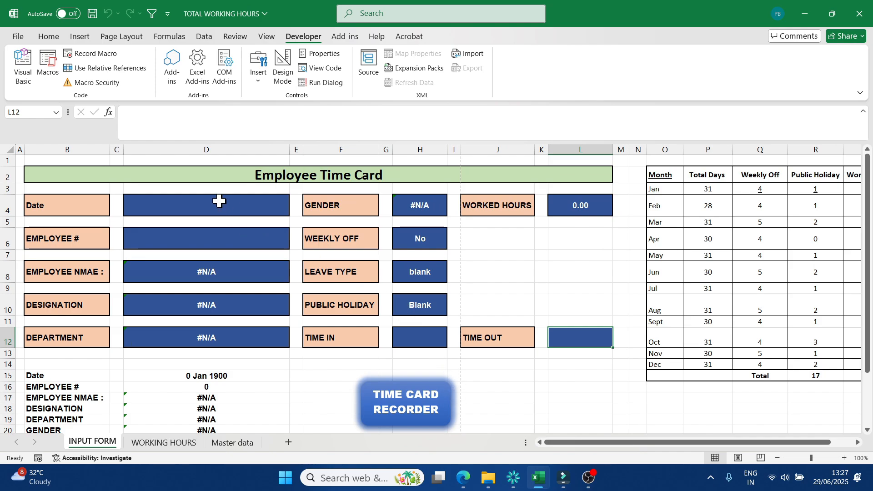
left_click(169, 442)
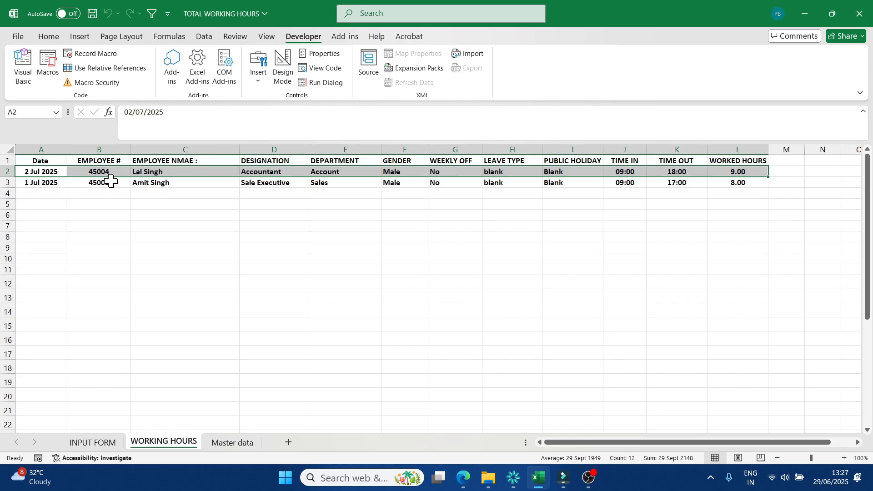
left_click(104, 444)
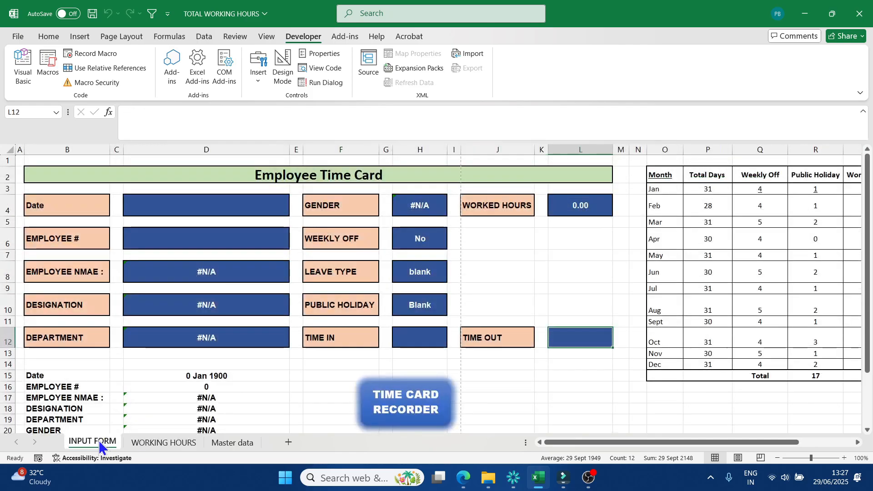
Step: Enter the date 3/7/2025 and another employee number in the time card form
left_click(162, 204)
type("3/7/2025")
key("Return")
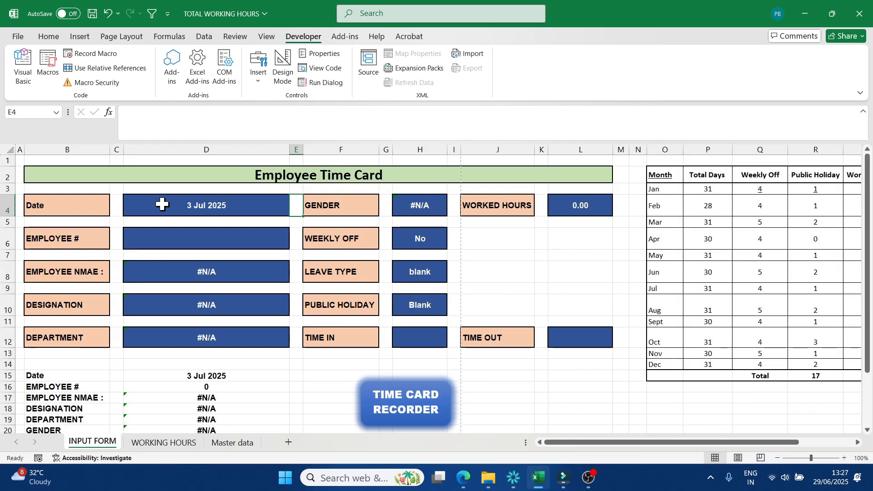
left_click(190, 243)
type("45")
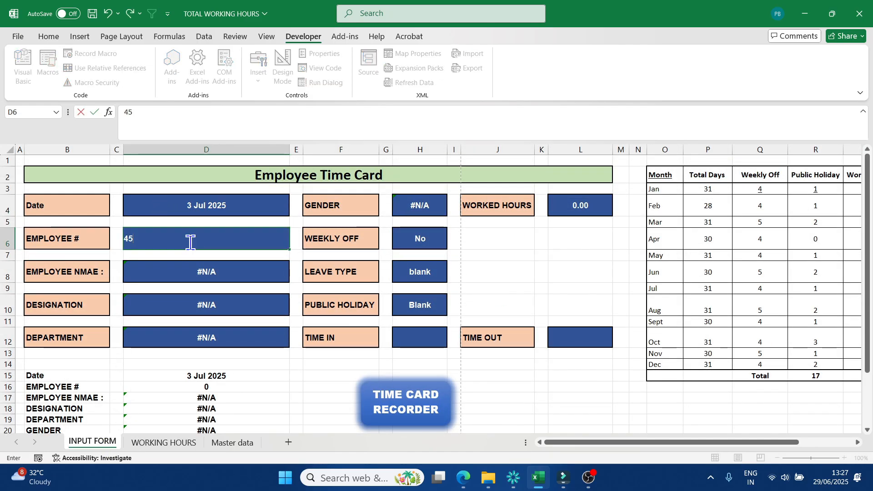
type("007")
key("Return")
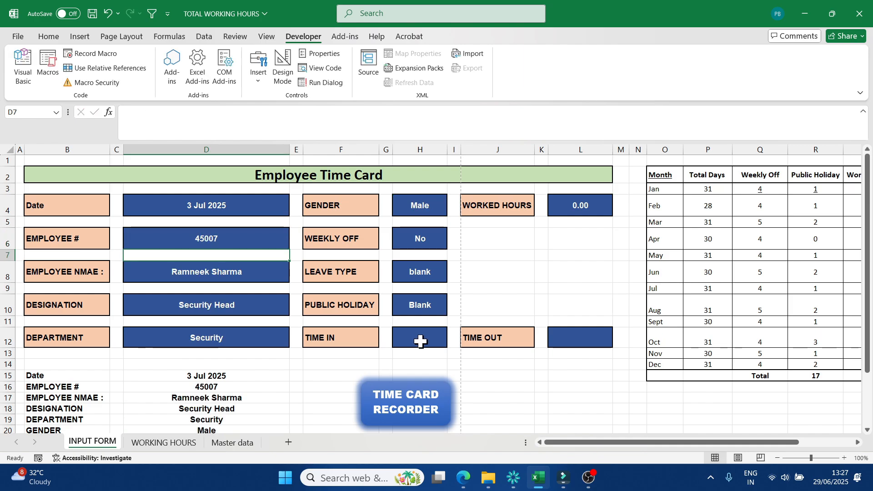
left_click(424, 342)
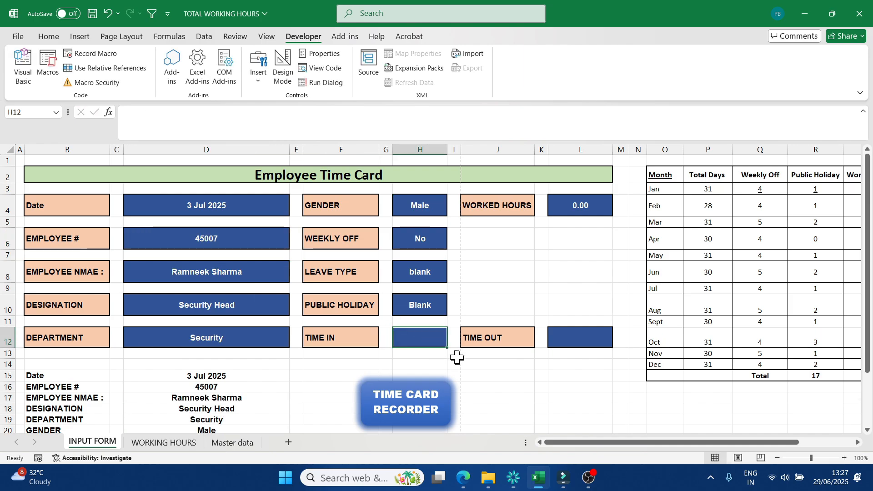
type("12")
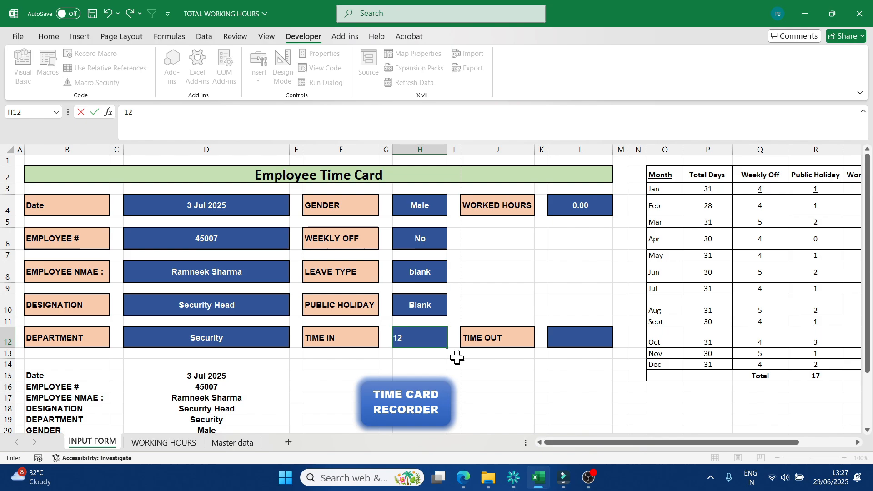
key("Tab")
key("Tab")
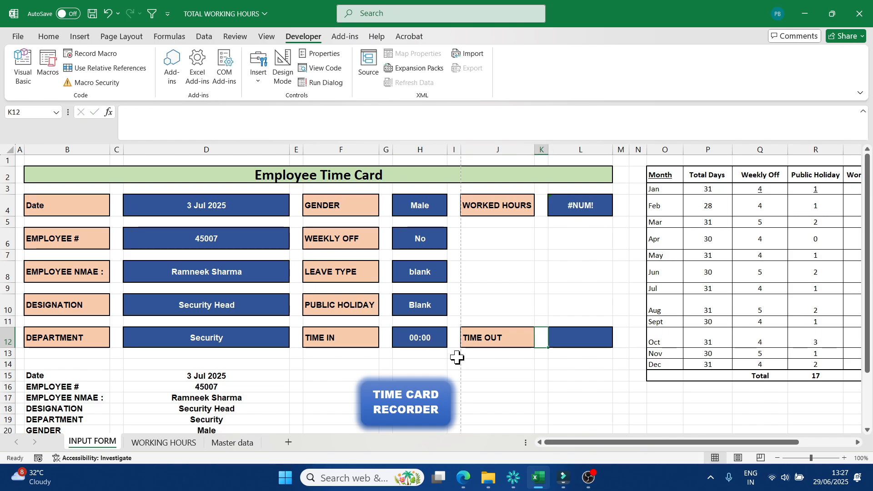
Step: Set TIME IN to 12 pm and TIME OUT to 3 pm in the time card form
left_click(421, 336)
type("12 pm")
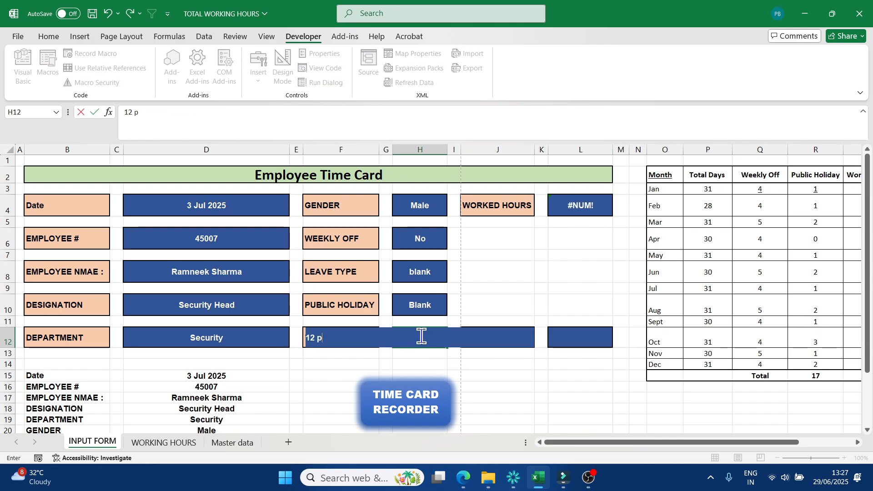
key("Tab")
key("Tab")
type("3")
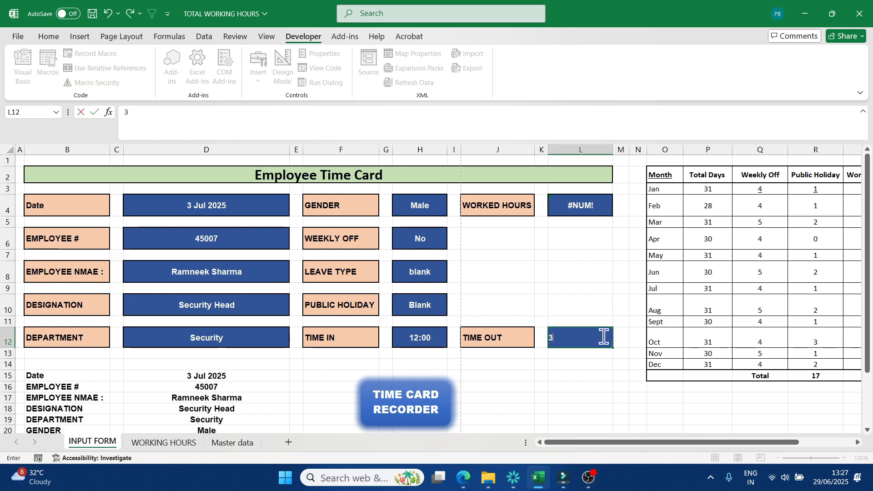
type(" pm")
key("Return")
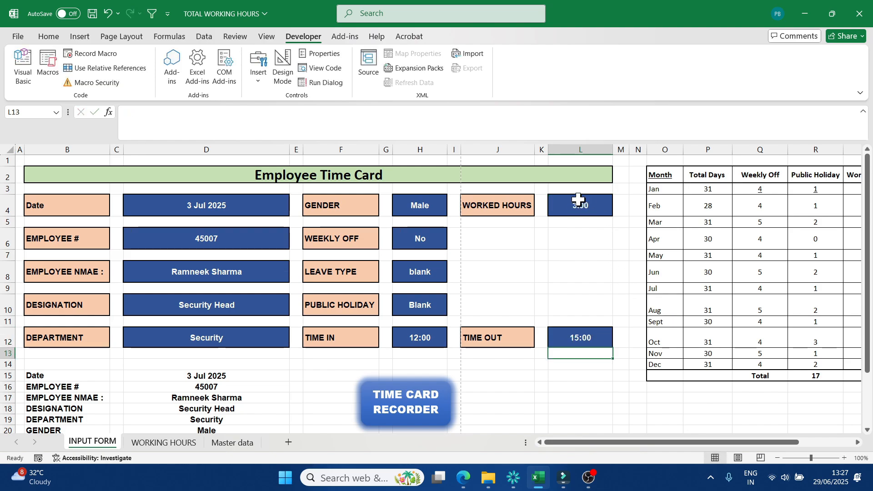
Step: Record the 3 Jul 2025 time card with TIME CARD RECORDER and check the WORKING HOURS sheet
scroll(501, 239, "down", 2)
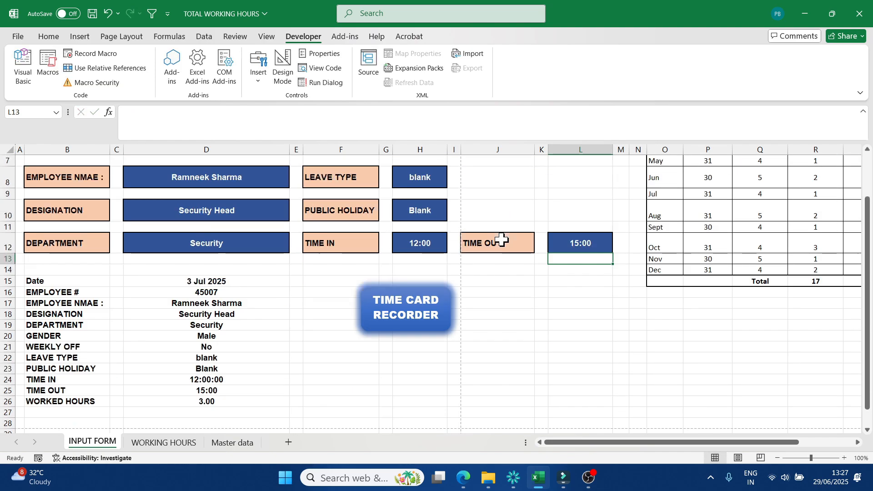
left_click(407, 318)
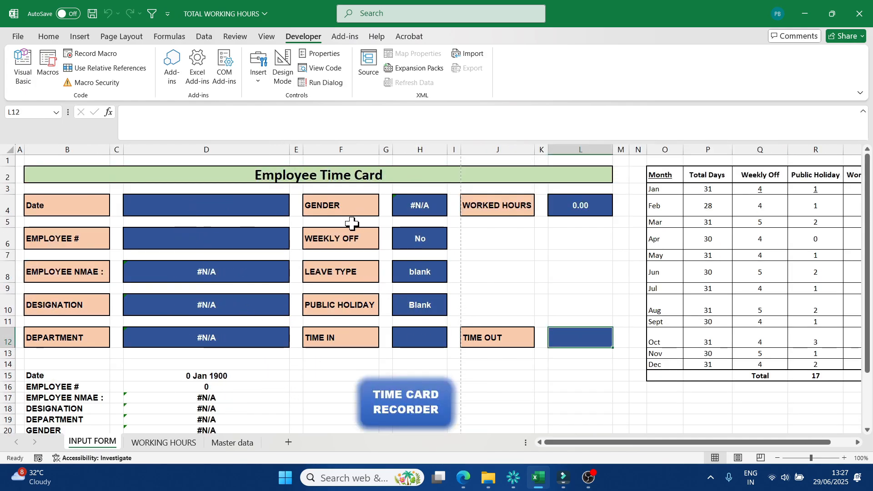
left_click(179, 441)
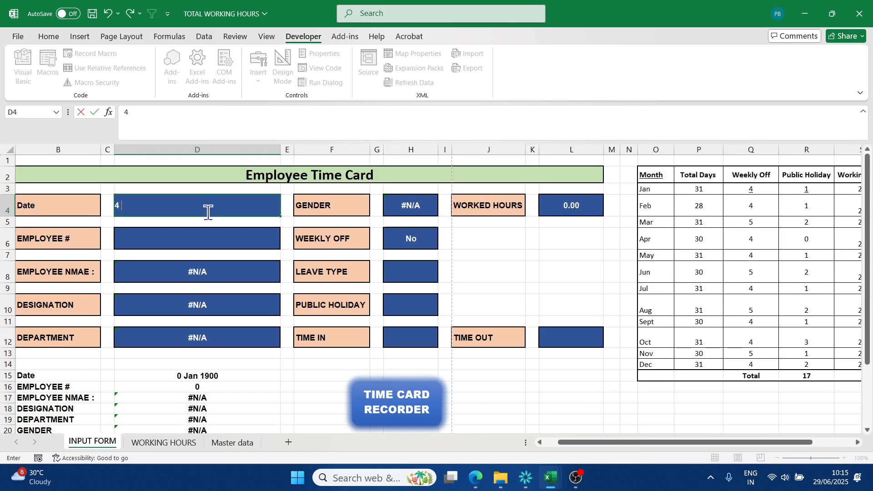
Step: Fill the form with the date 4 Jul 2025, an employee number and WEEKLY OFF as Yes, and record it with TIME CARD RECORDER
key("Return")
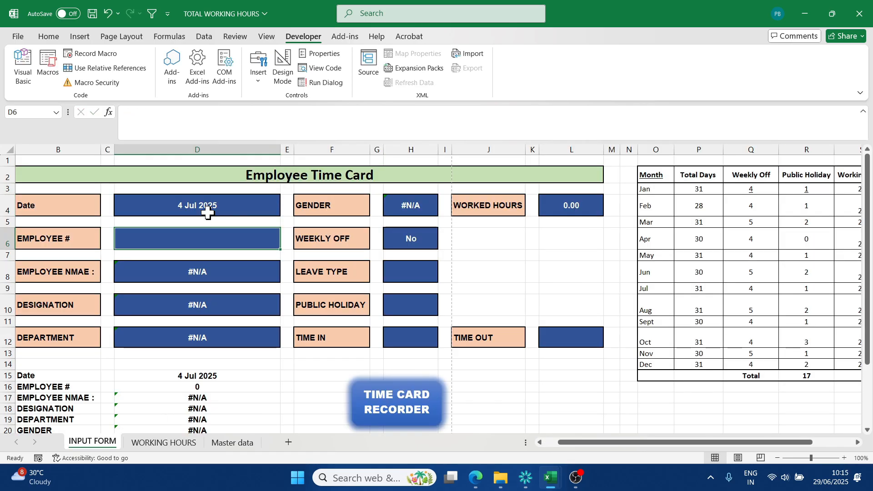
type("45001")
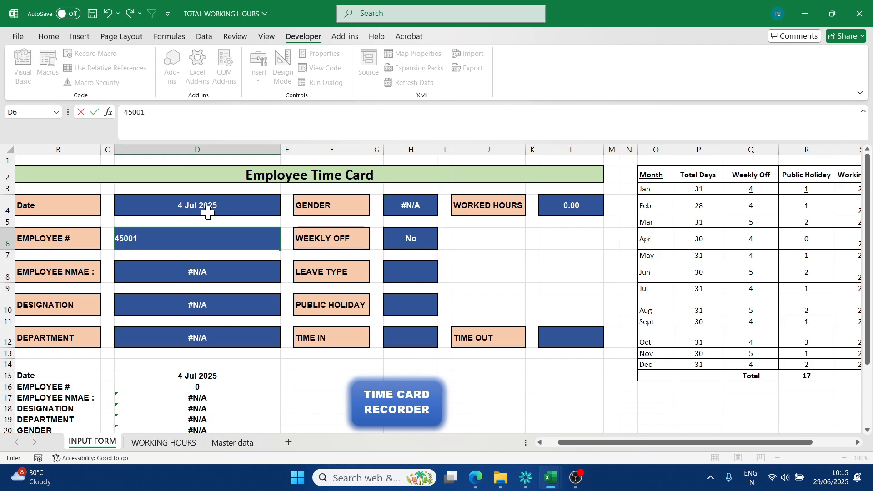
key("Return")
left_click(422, 238)
left_click(443, 245)
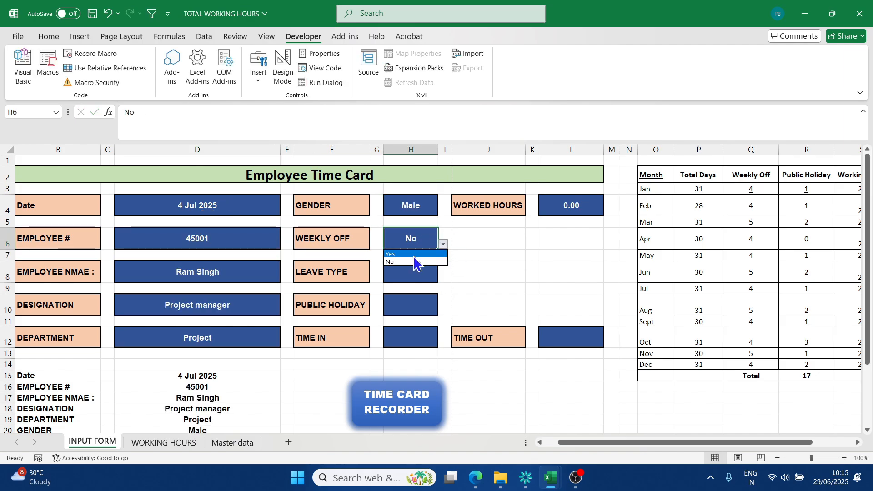
left_click(414, 258)
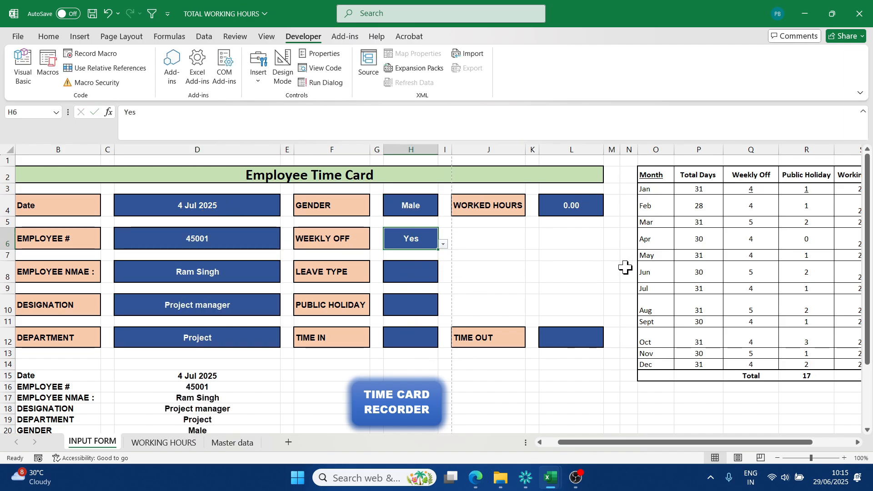
left_click(396, 402)
Step: Enter the date 2 july 25 and an employee number in the cleared time card form
left_click(207, 205)
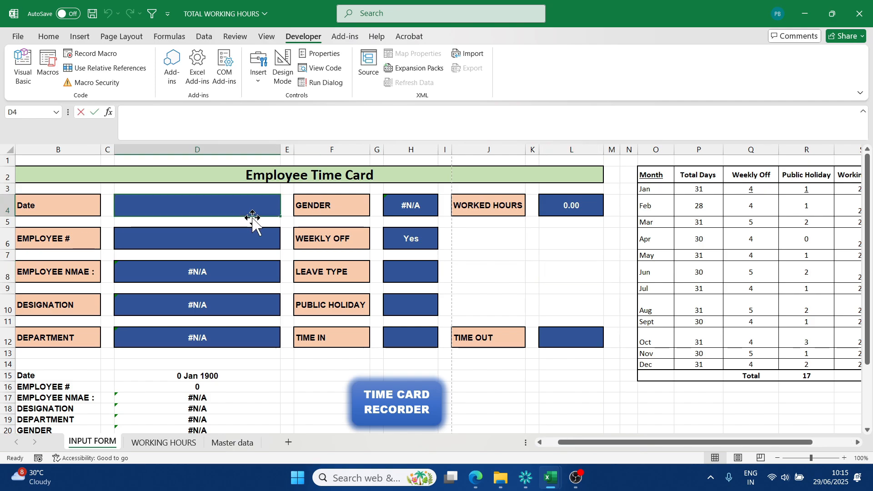
type("2 july 25")
key("Return")
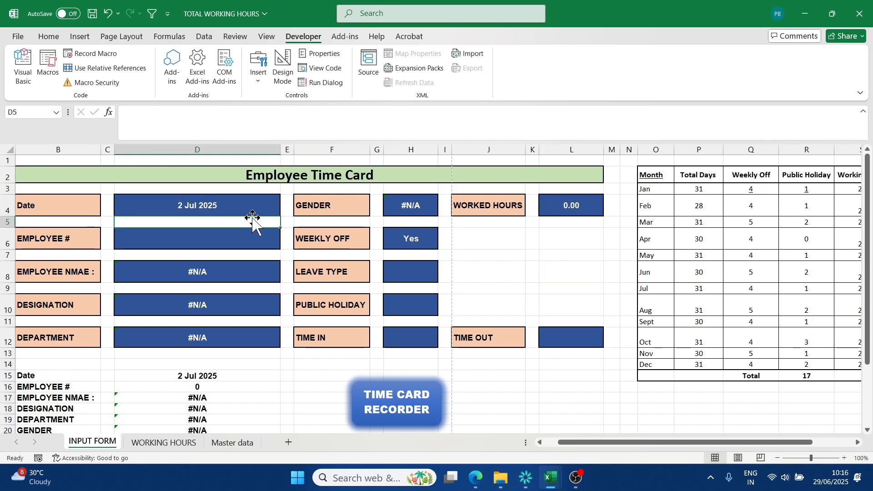
type("4")
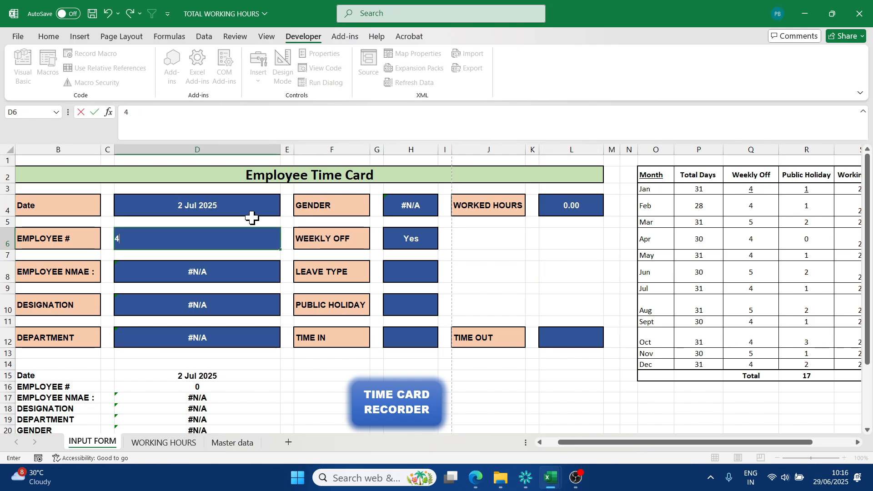
type("5008")
key("Return")
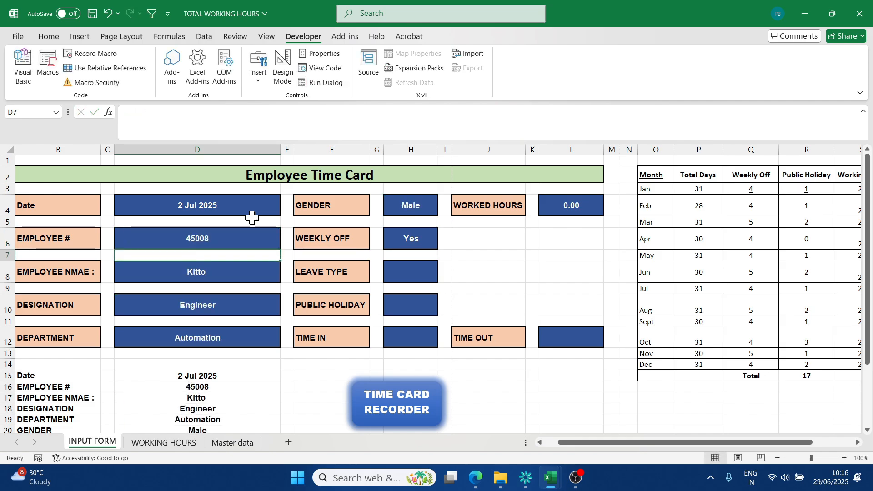
Step: Set LEAVE TYPE to SL and record the entry with TIME CARD RECORDER
left_click(426, 272)
left_click(444, 277)
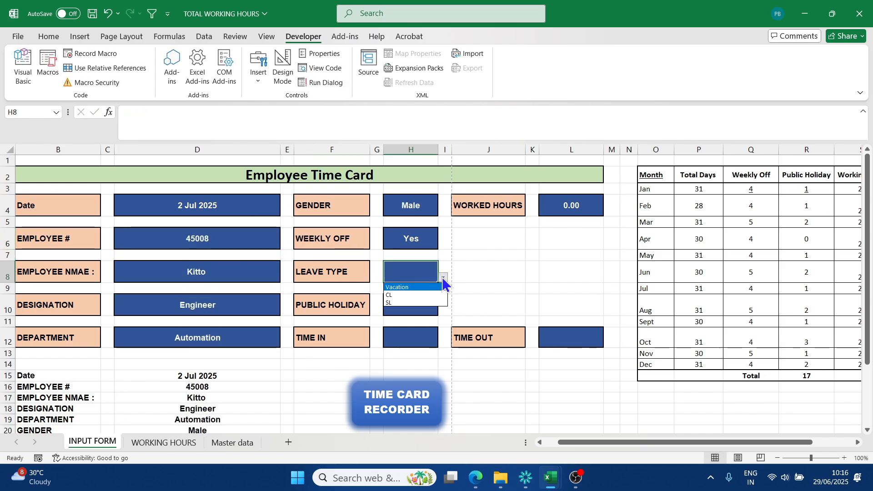
left_click(419, 306)
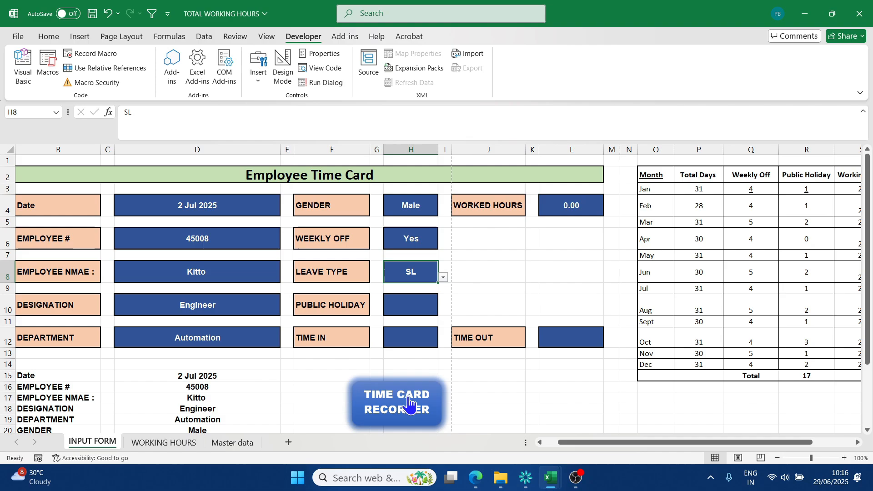
left_click(395, 409)
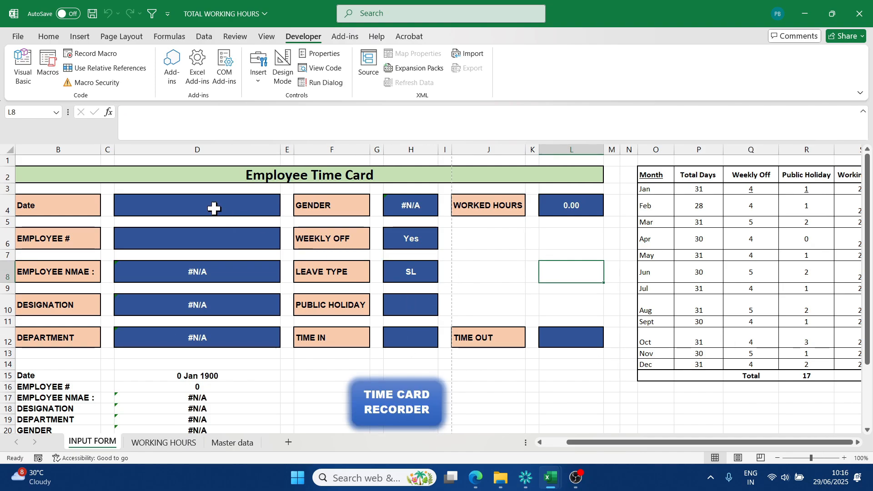
Step: Enter the date 2 Jul 2025 and a different employee number in the time card form
type("2 Jul 2025")
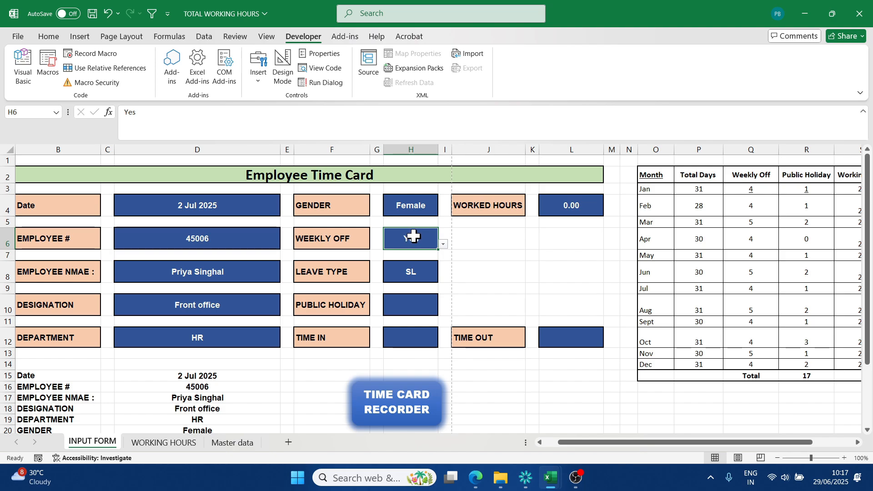
left_click(418, 274)
Step: Add a blank option after Yes,No in the data validation list source of the WEEKLY OFF cell
left_click(418, 234)
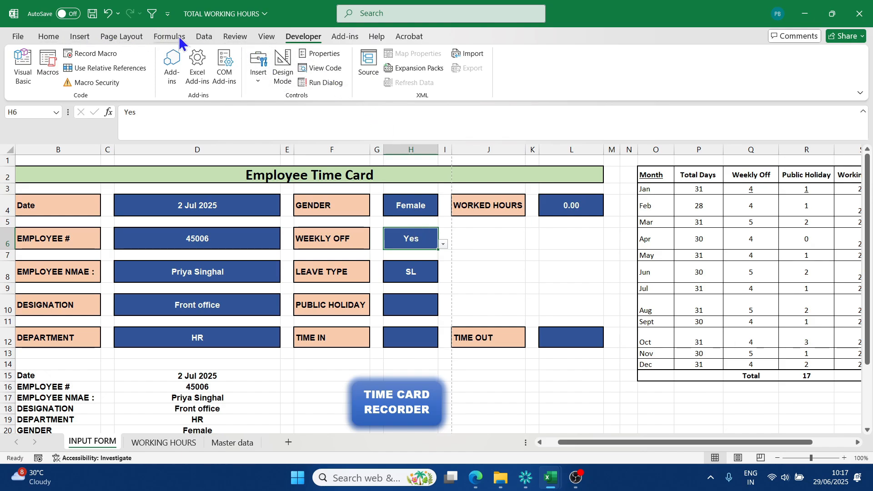
left_click(204, 37)
left_click(568, 80)
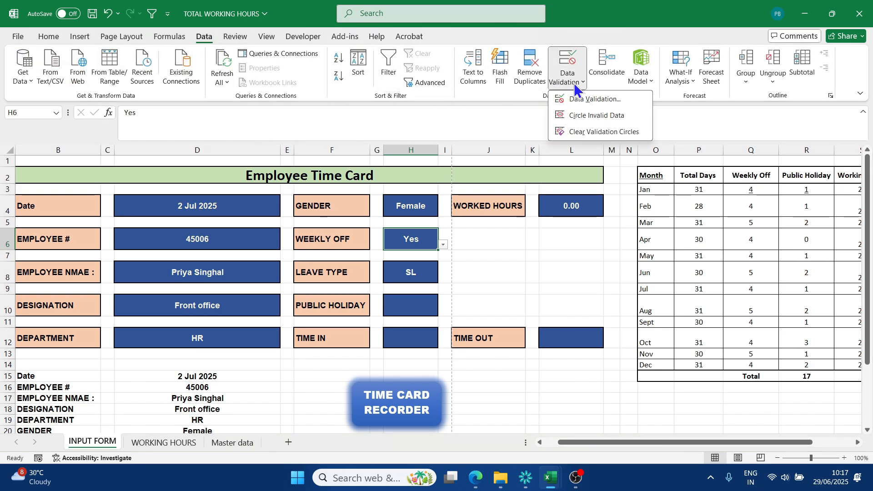
left_click(585, 100)
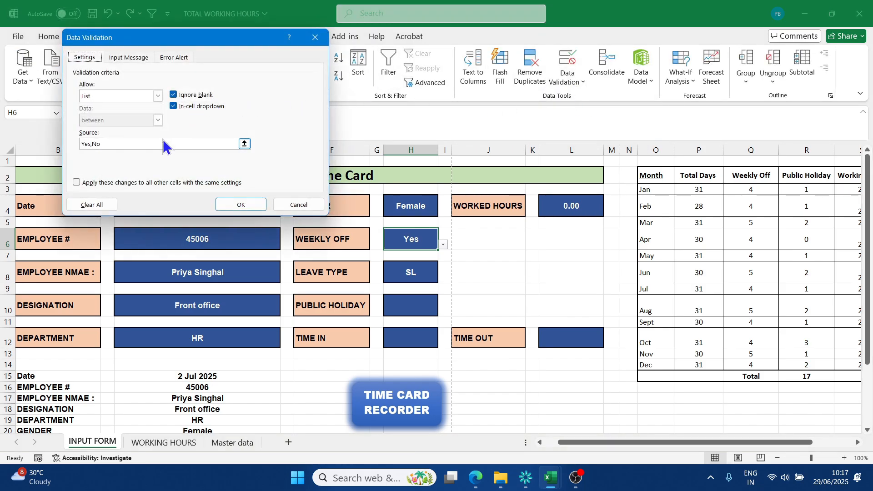
left_click(124, 143)
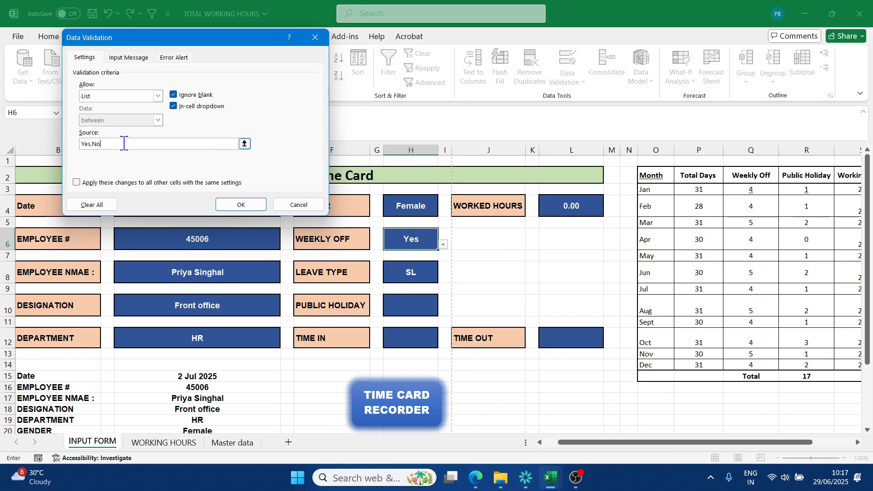
type(",")
left_click(431, 243)
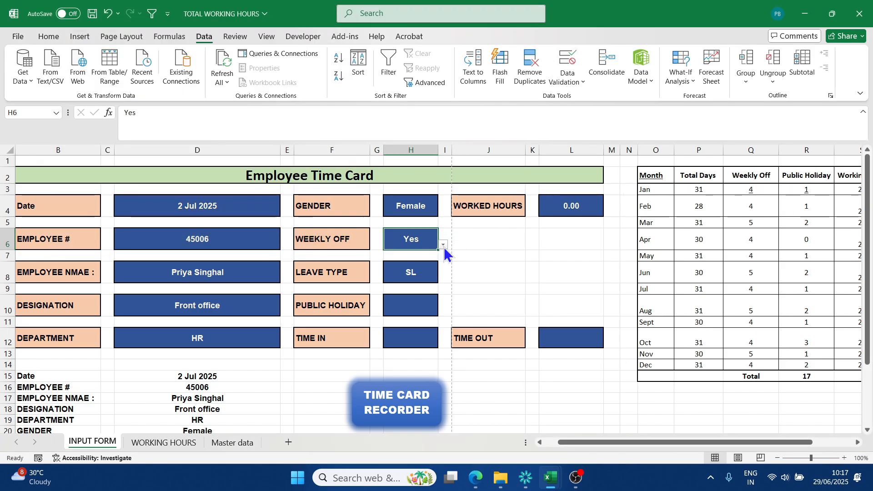
Step: Set WEEKLY OFF to blank from the cell's list of options
left_click(443, 246)
left_click(403, 270)
left_click(497, 255)
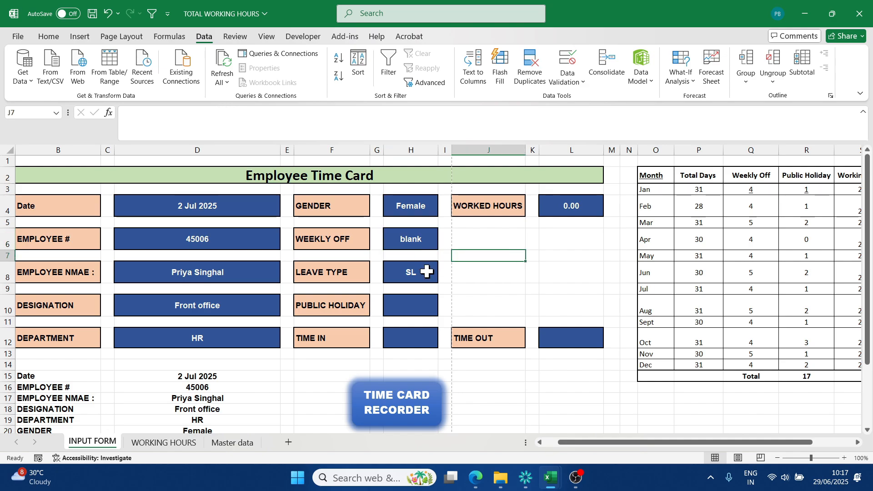
Step: Add a blank option after Vacation,CL,SL in the data validation list source of the LEAVE TYPE cell
left_click(423, 274)
right_click(416, 278)
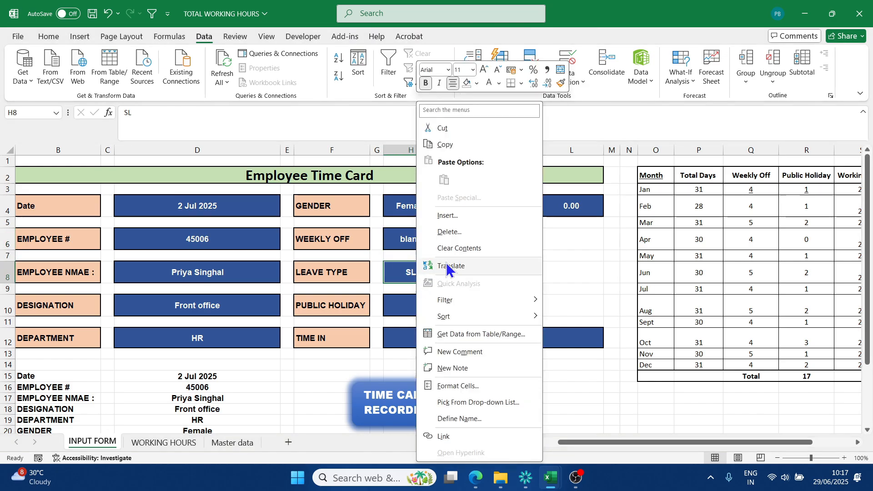
left_click(415, 272)
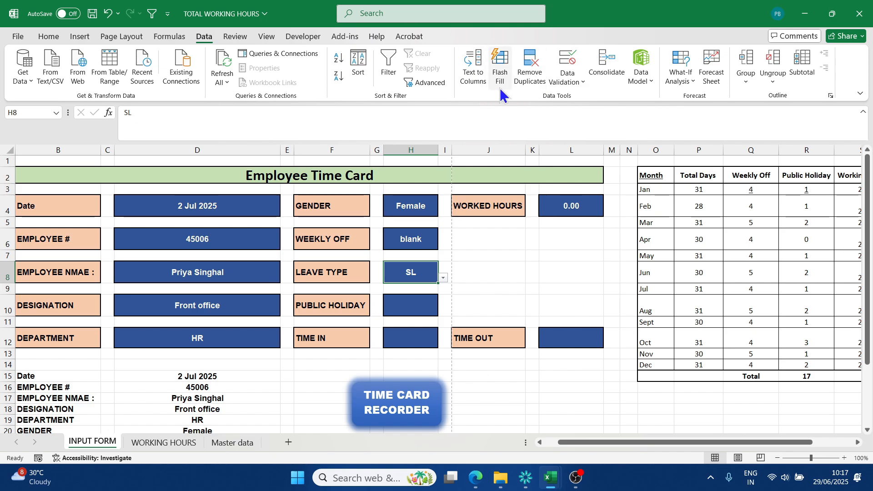
left_click(569, 78)
left_click(586, 99)
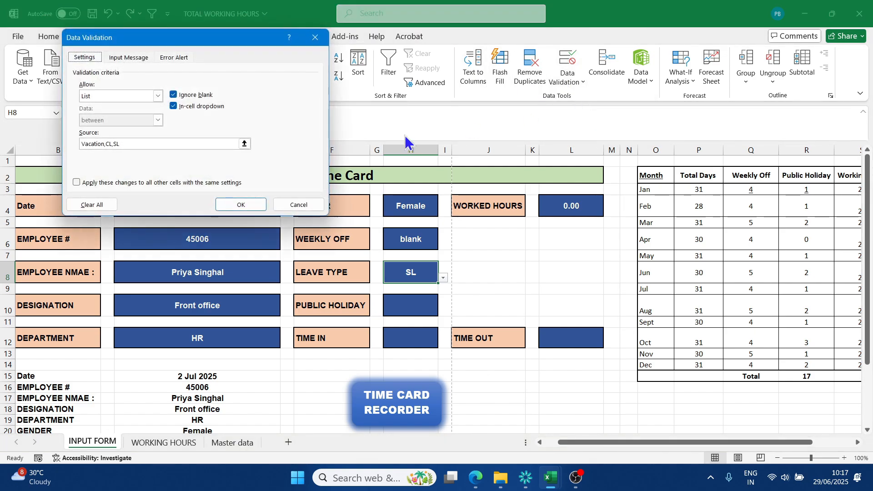
left_click(150, 144)
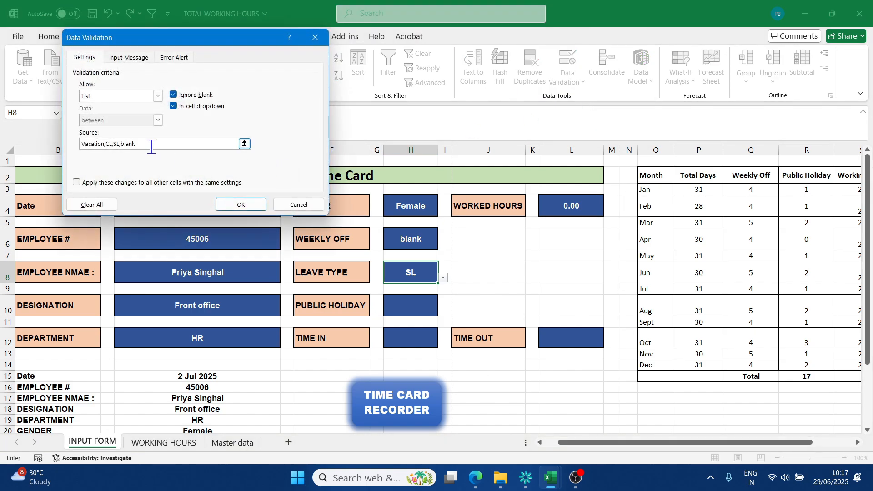
key("Return")
left_click(529, 272)
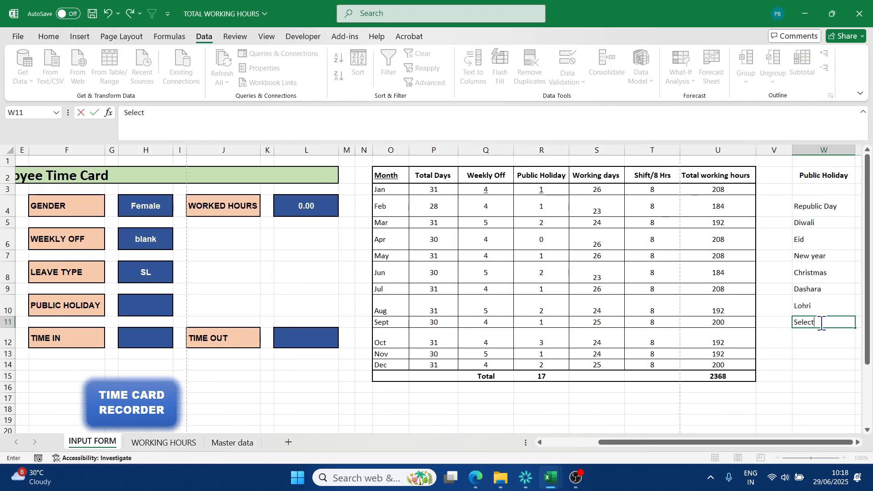
Step: Enter Blank in cell W11, below Lohri in the Public Holiday list
key("BackSpace")
key("BackSpace")
key("BackSpace")
type("Blank")
left_click(814, 352)
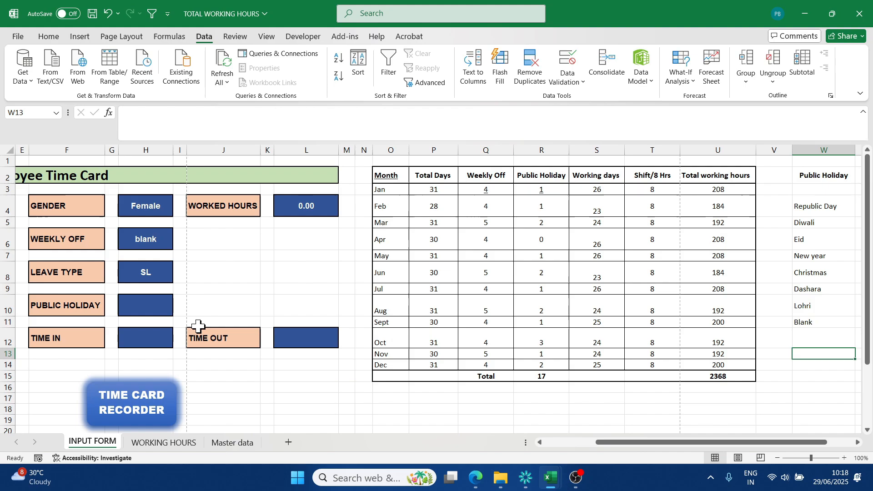
Step: Extend the PUBLIC HOLIDAY cell's data validation list source to =$W$4:$W$11
left_click(138, 305)
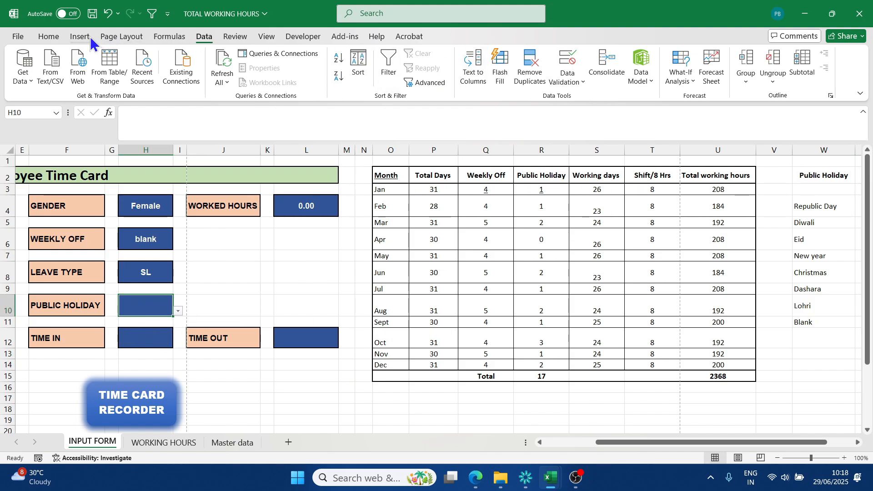
left_click(568, 82)
left_click(598, 100)
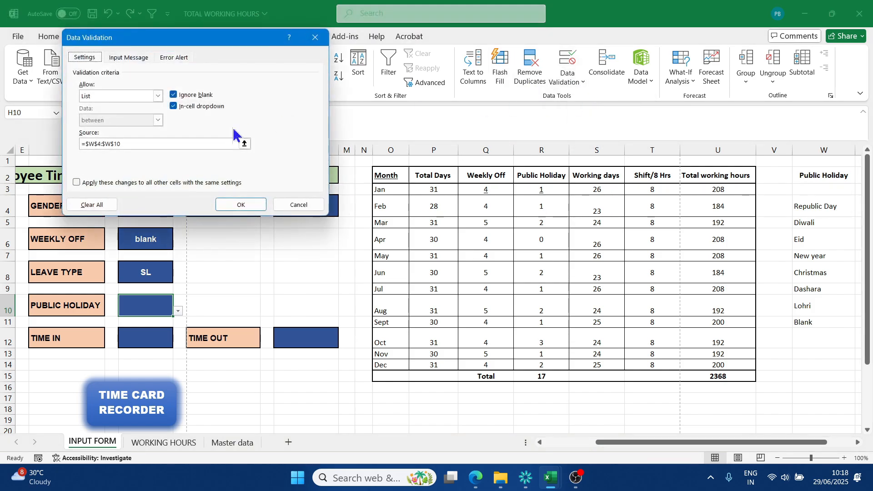
left_click(244, 144)
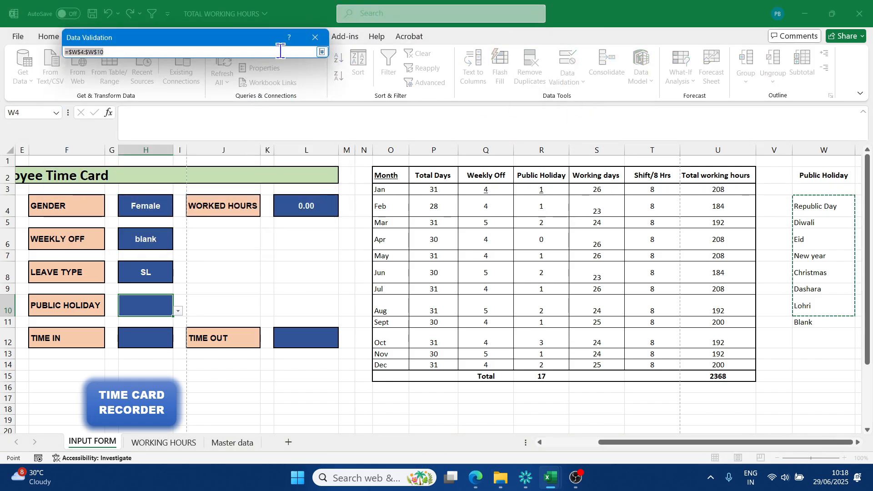
left_click(325, 61)
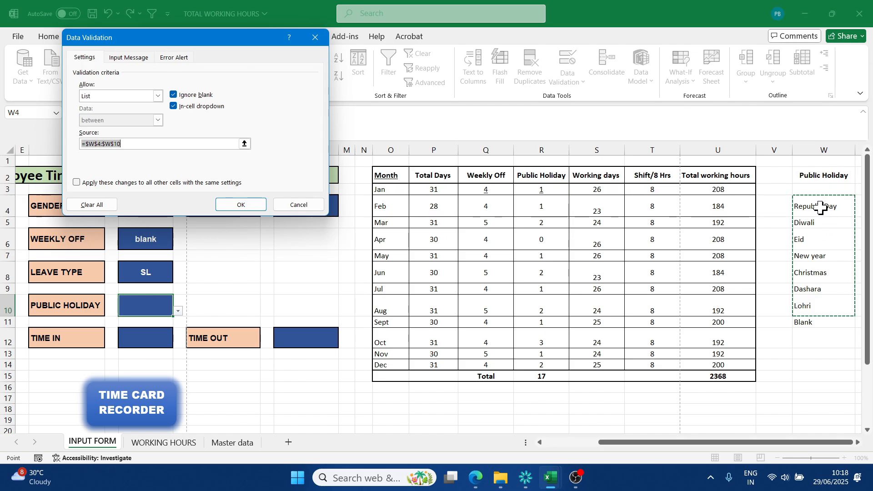
left_click_drag(826, 209, 825, 322)
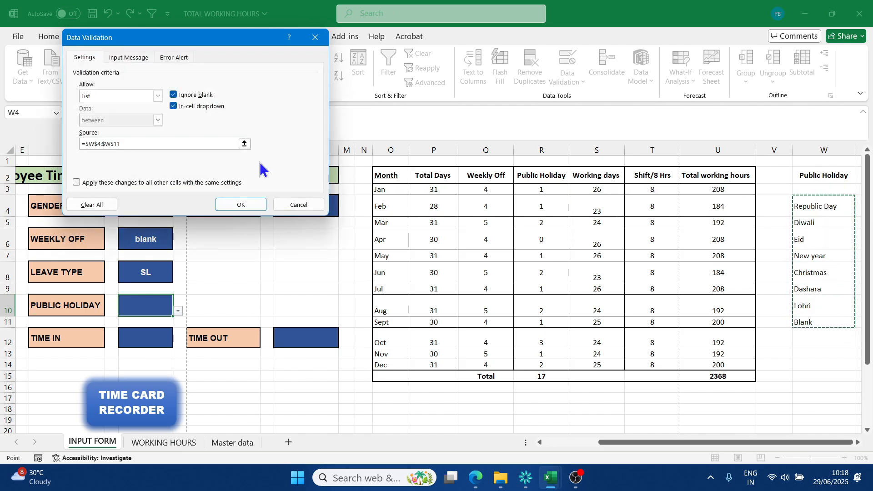
left_click(241, 205)
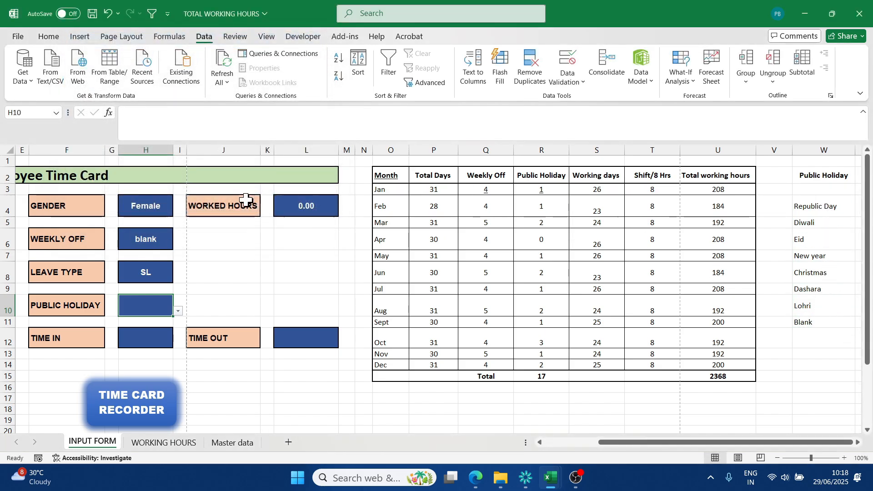
Step: Set PUBLIC HOLIDAY to Blank from the cell's list of options
left_click(238, 288)
left_click(143, 308)
left_click(178, 311)
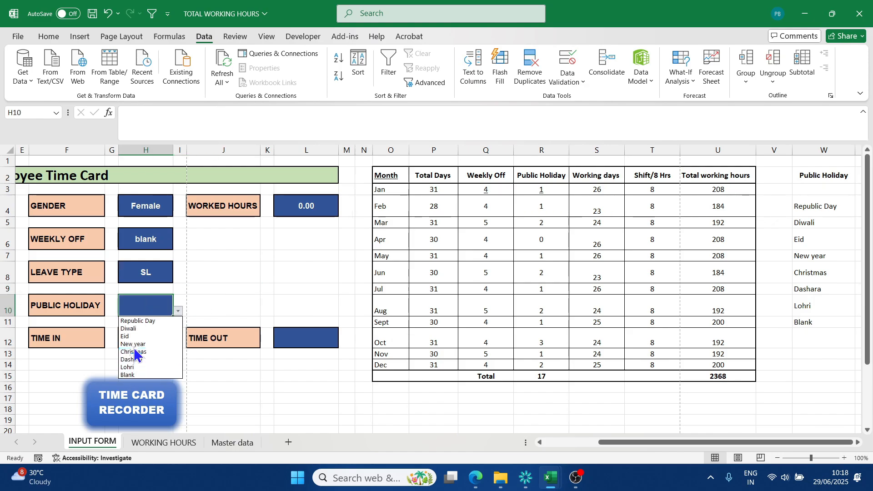
left_click(127, 376)
left_click(266, 269)
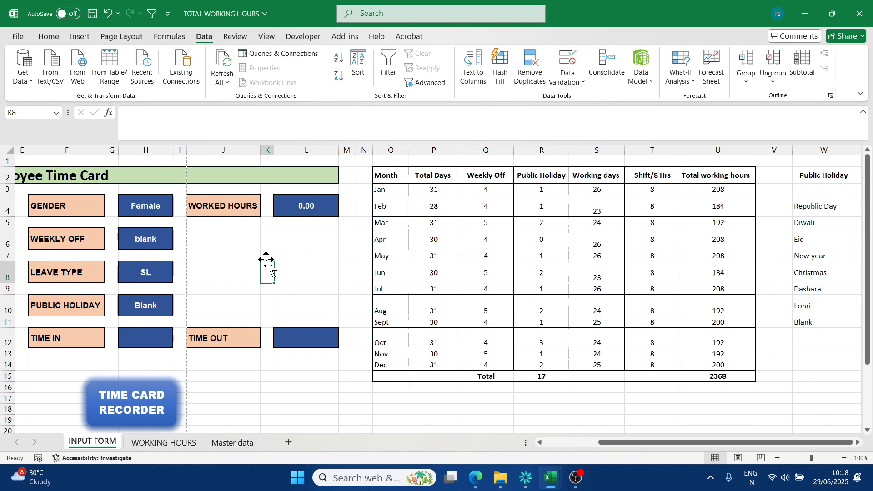
Step: Fill in the form with LEAVE TYPE blank, TIME IN 08:00 and TIME OUT 17:00
key("Right")
key("Right")
key("Right")
key("Right")
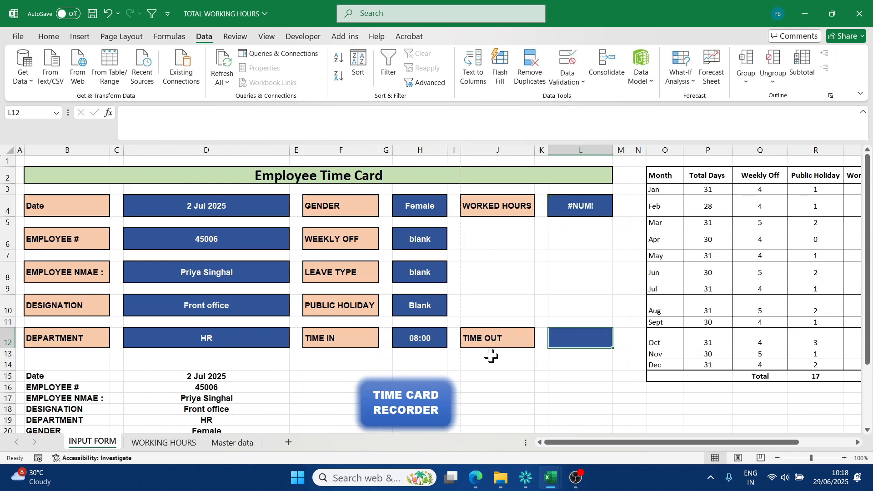
type("17:00")
key("Return")
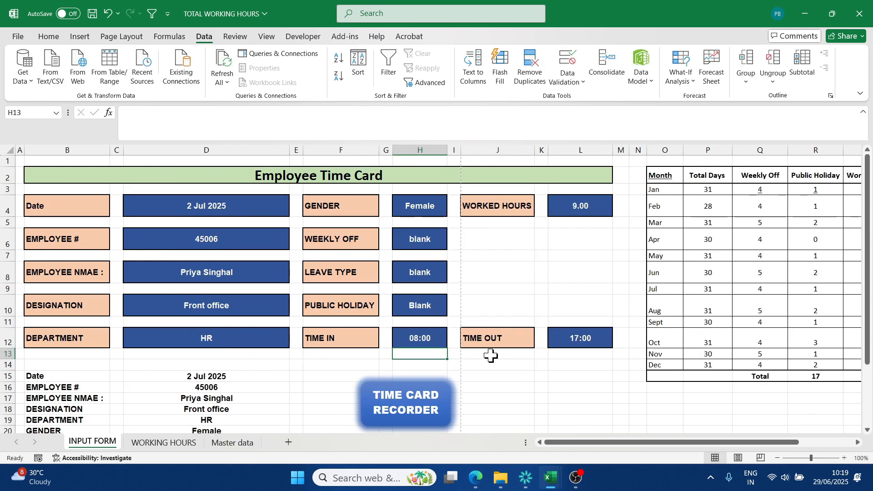
Step: Review the WORKED HOURS formula in the form and clear it from the cell
left_click(581, 208)
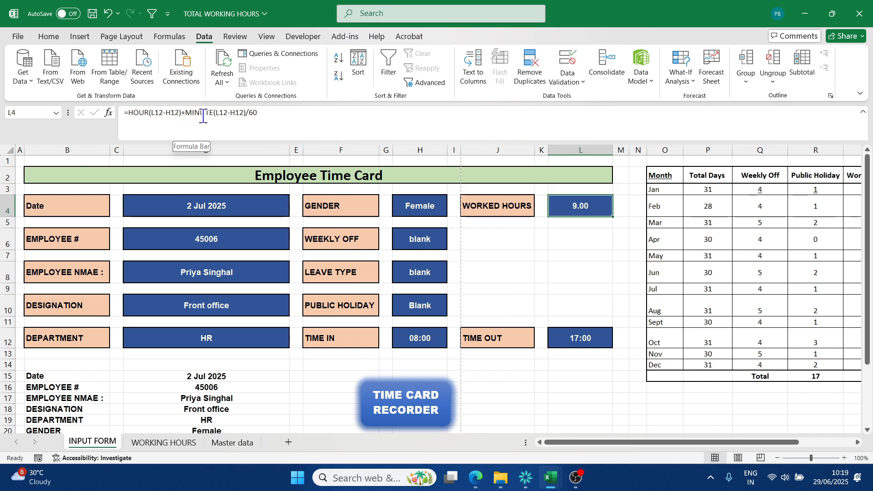
left_click(590, 255)
left_click(583, 212)
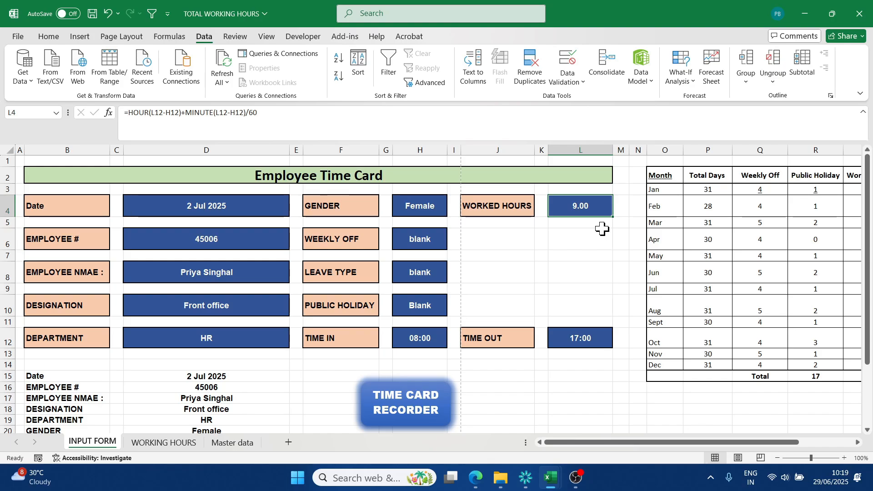
key("Delete")
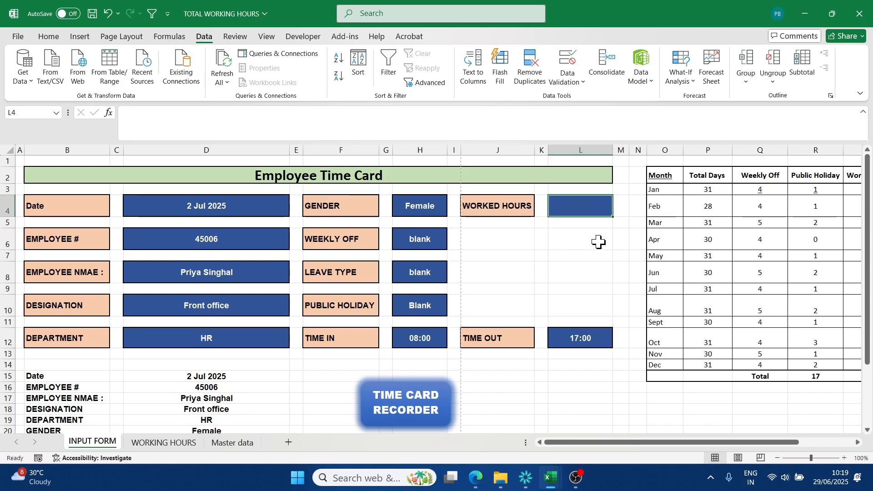
Step: Start the WORKED HOURS formula with =HOUR(L12-H12), subtracting TIME IN from TIME OUT
left_click(591, 253)
left_click(597, 213)
type("=")
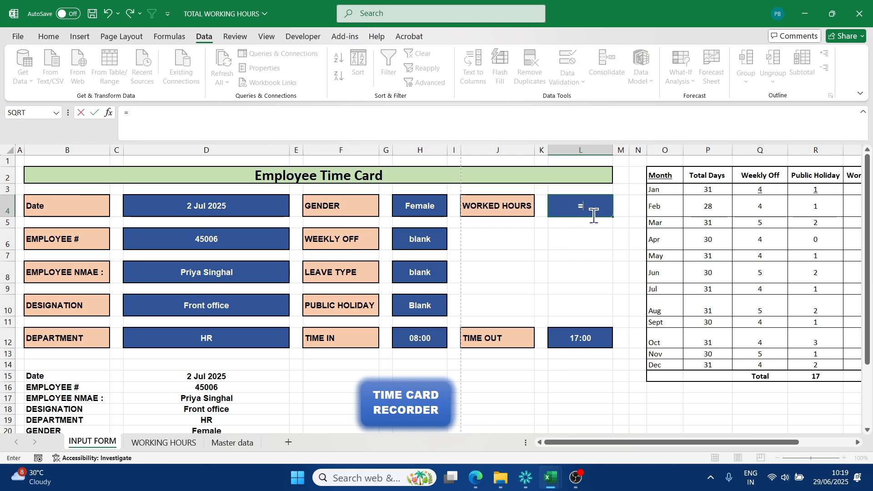
left_click(240, 120)
type("hour")
double_click(152, 153)
left_click(590, 339)
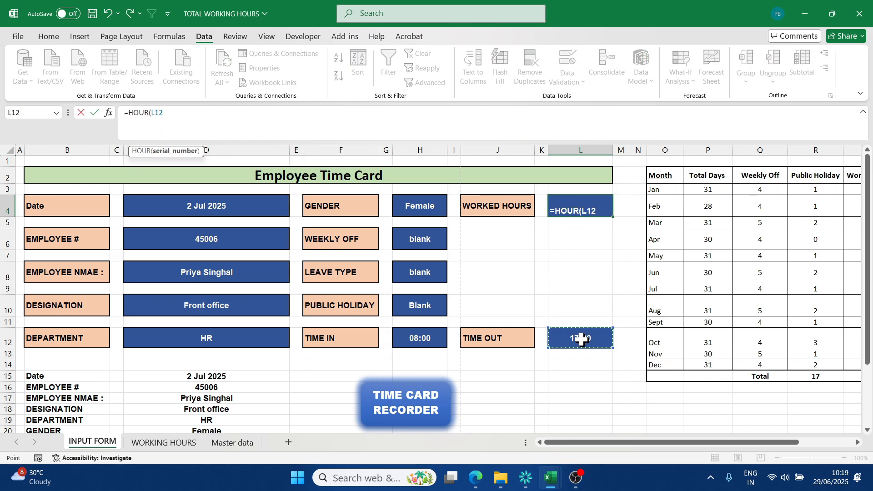
type("-")
left_click(427, 344)
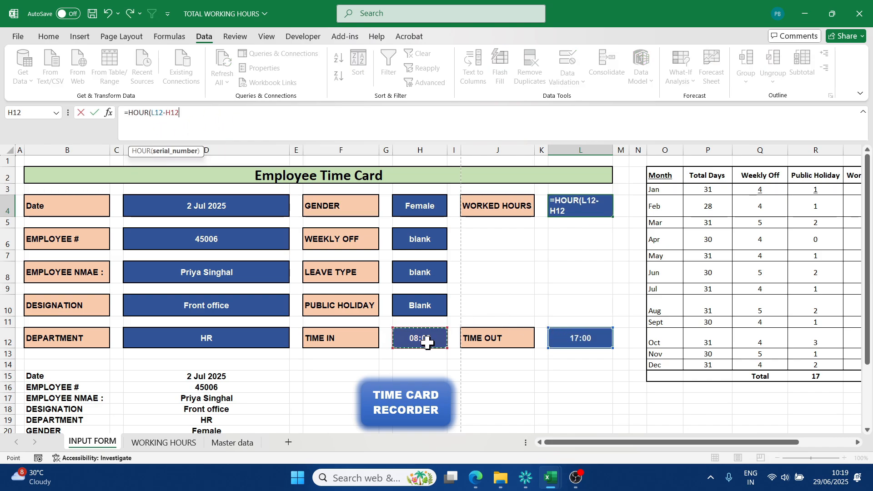
type(")")
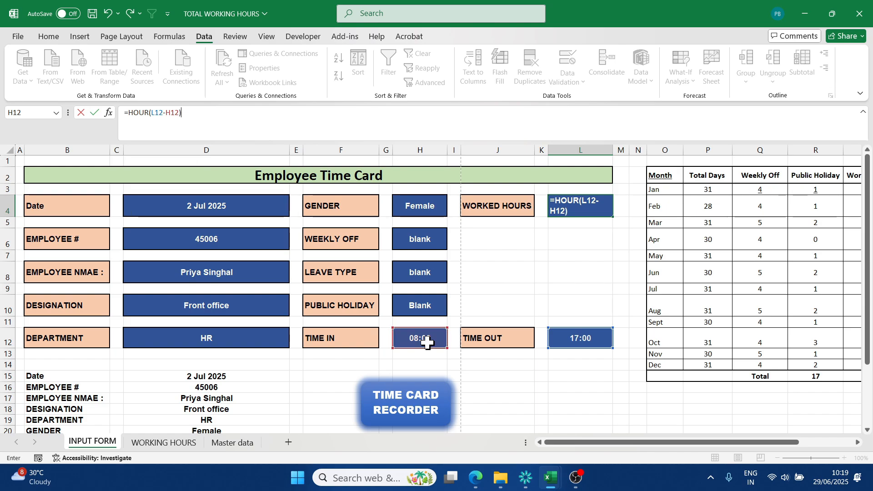
Step: Complete the WORKED HOURS formula by adding +MINUTE(L12-H12)/60
type("+minute")
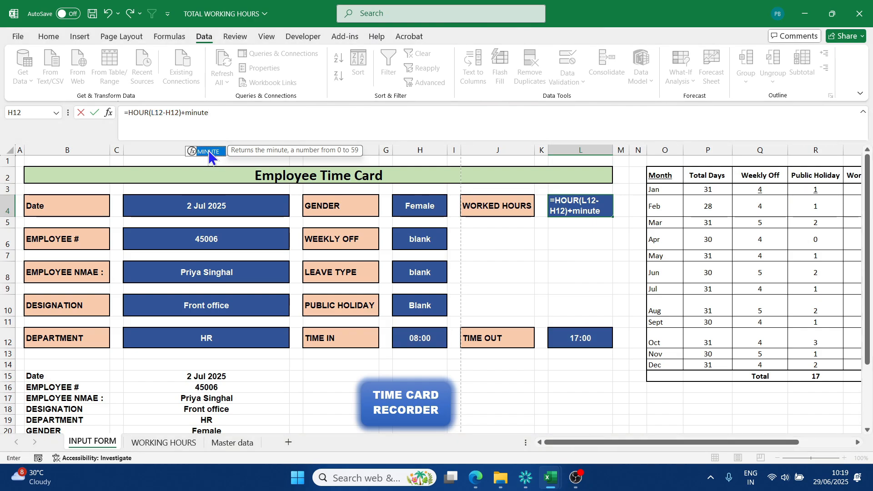
double_click(209, 152)
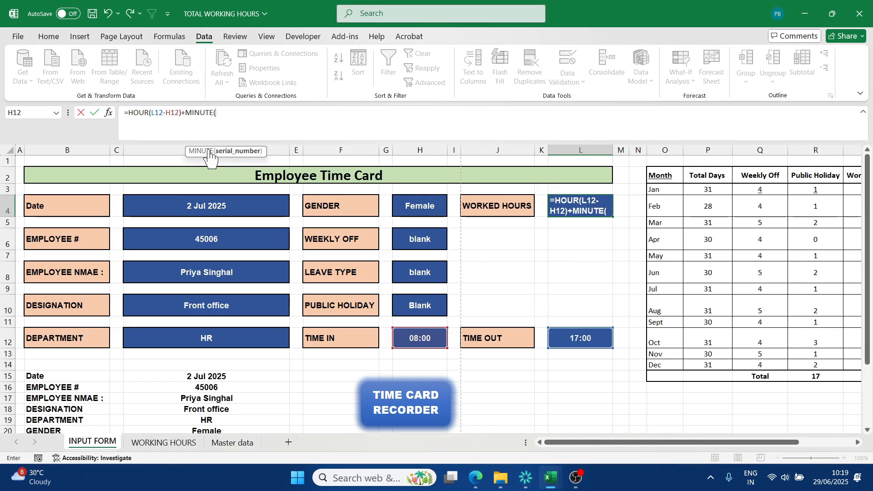
left_click(581, 338)
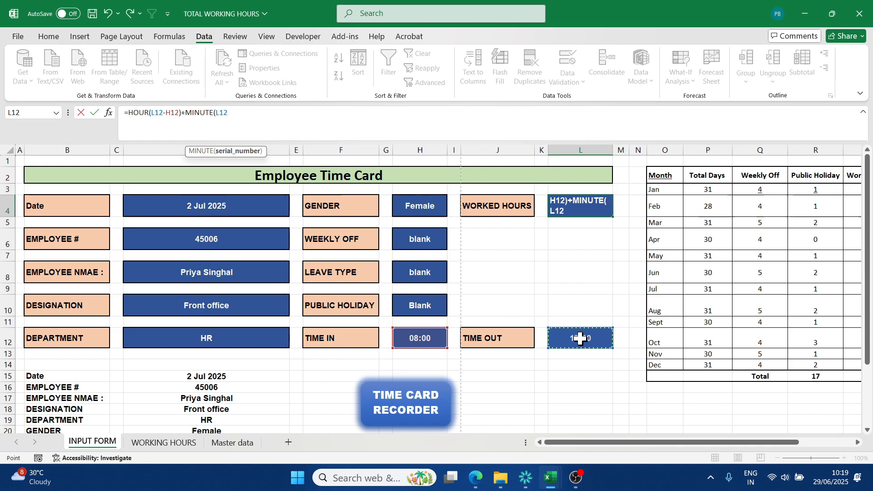
type("-")
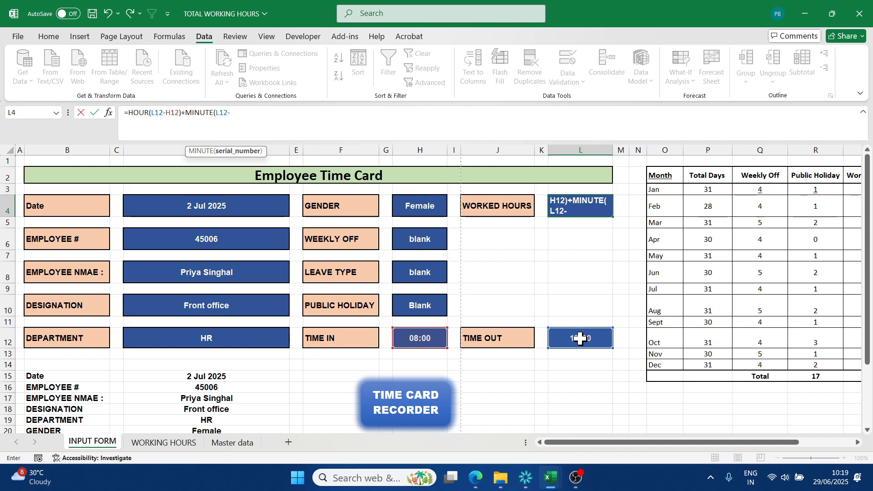
left_click(418, 337)
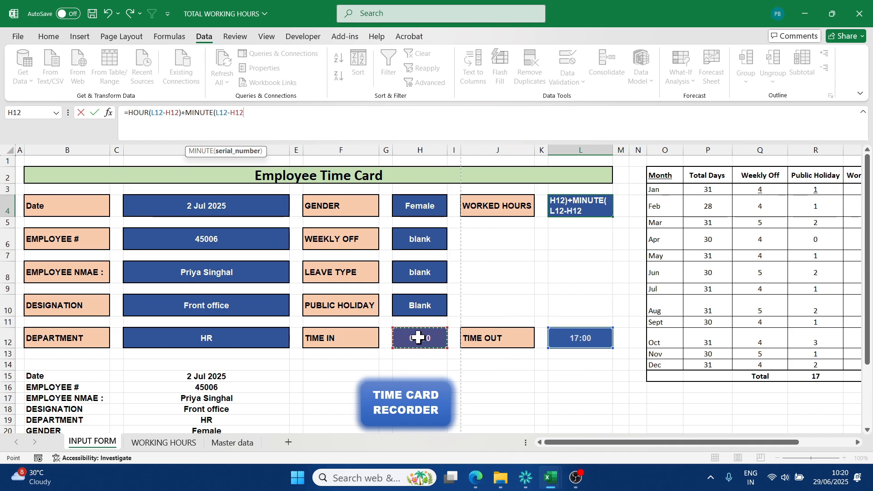
type(")/60")
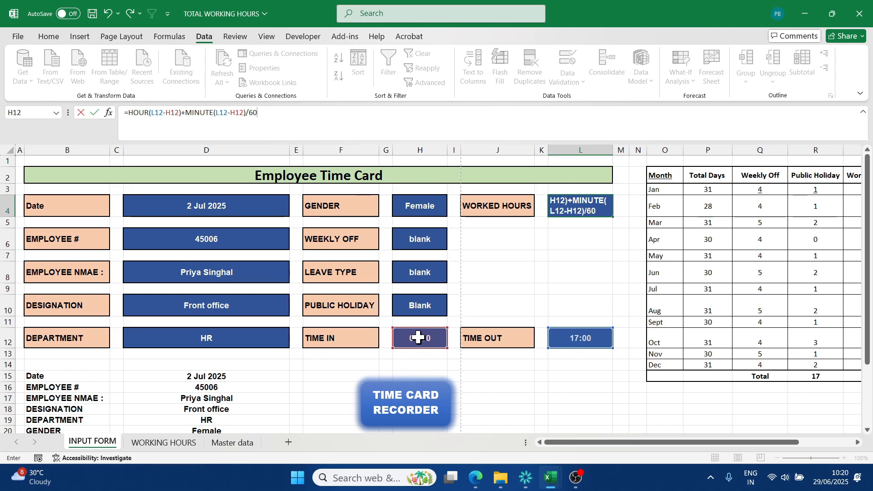
key("Return")
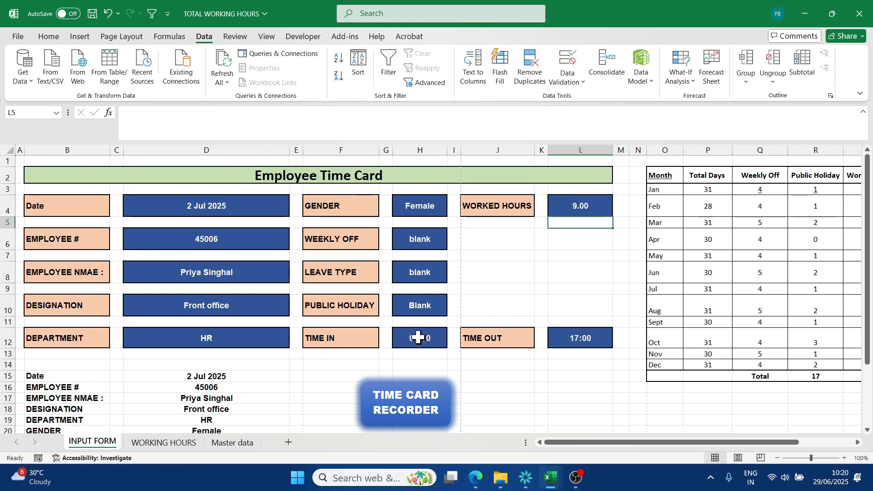
left_click(577, 203)
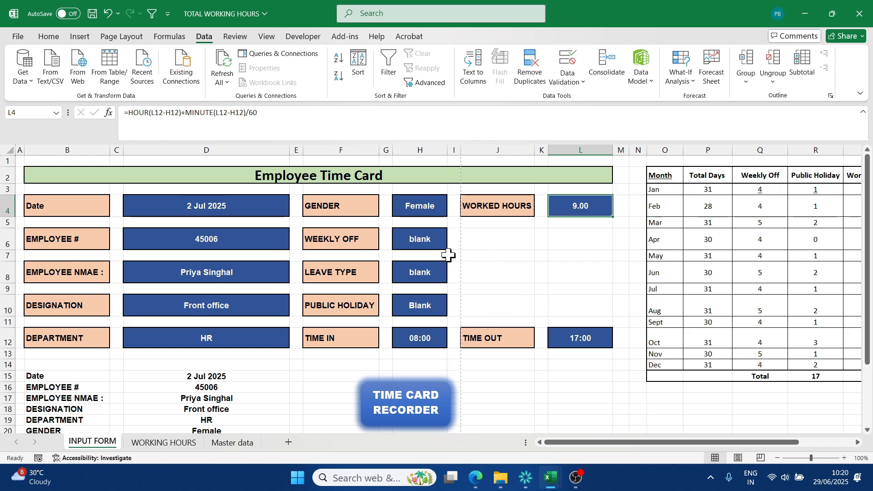
Step: Record the entry with TIME CARD RECORDER and check its WORKED HOURS value on the WORKING HOURS sheet
scroll(448, 256, "down", 2)
left_click(400, 312)
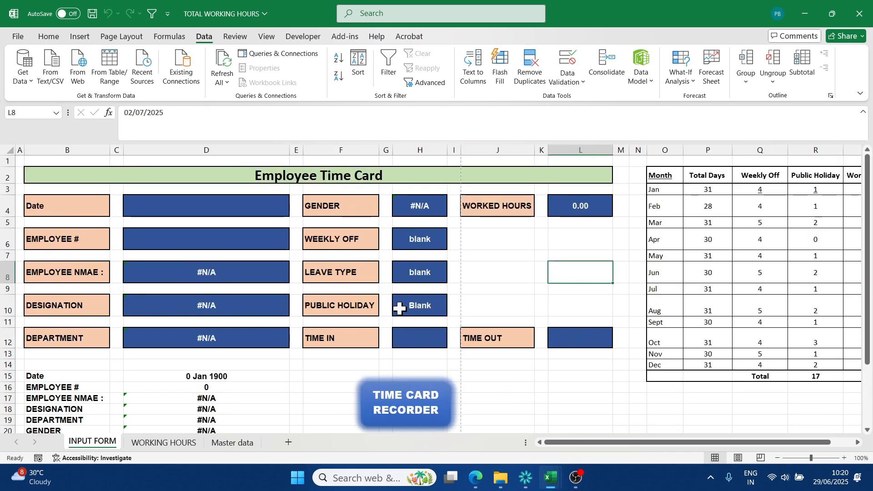
left_click(178, 444)
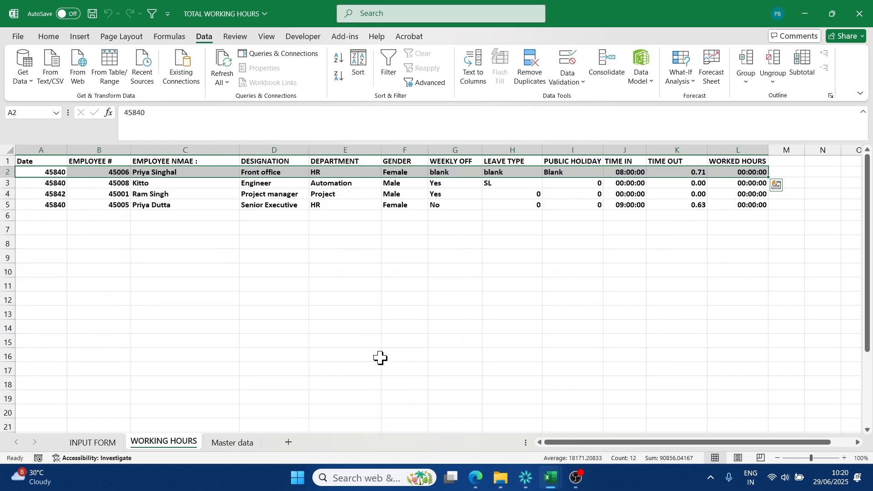
left_click(392, 340)
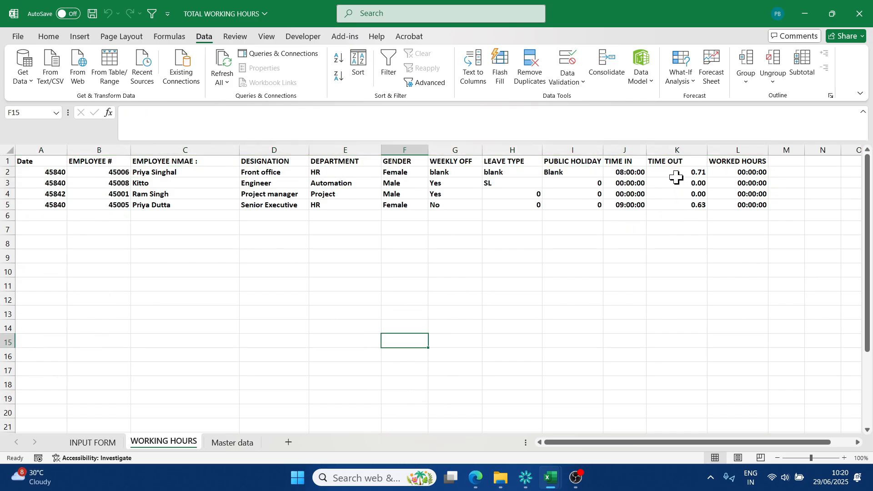
left_click(750, 173)
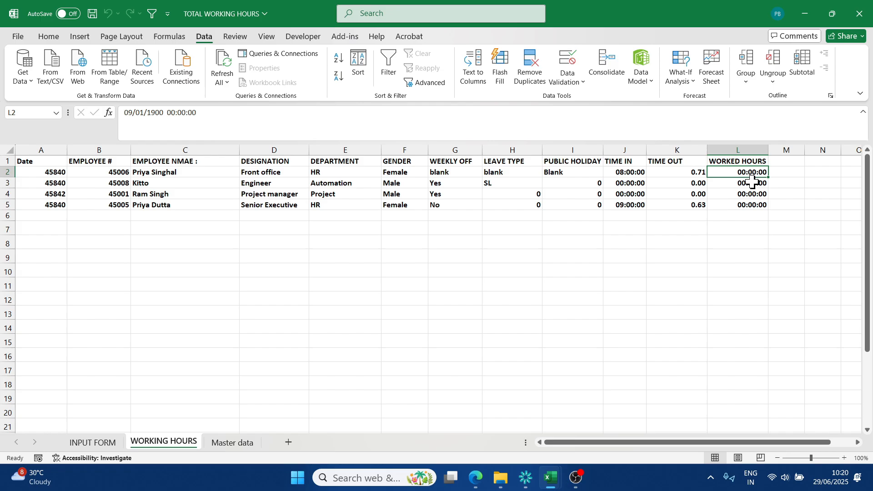
Step: Format the TIME IN and TIME OUT columns on WORKING HOURS with the 13:30 time type and centre their contents
left_click(753, 231)
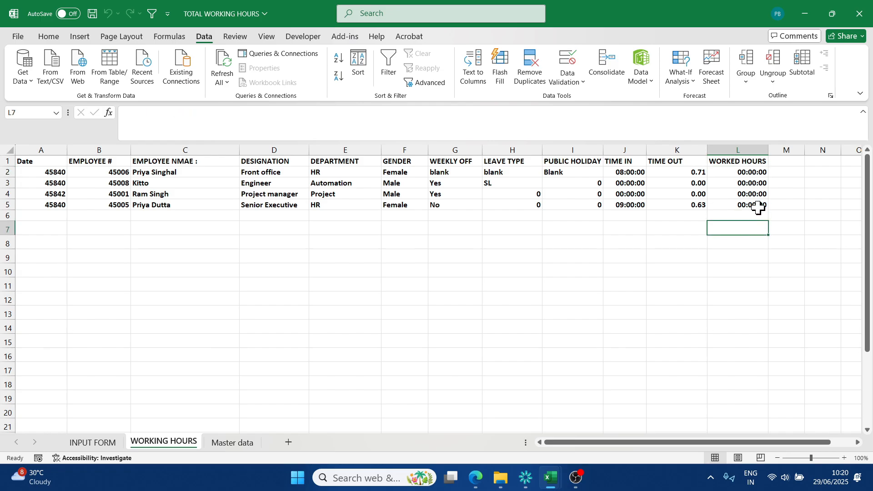
left_click_drag(626, 150, 676, 150)
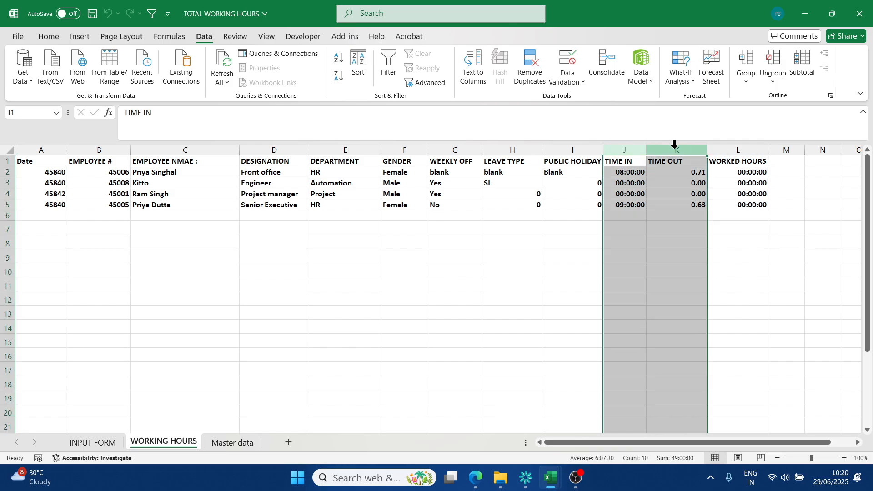
right_click(676, 150)
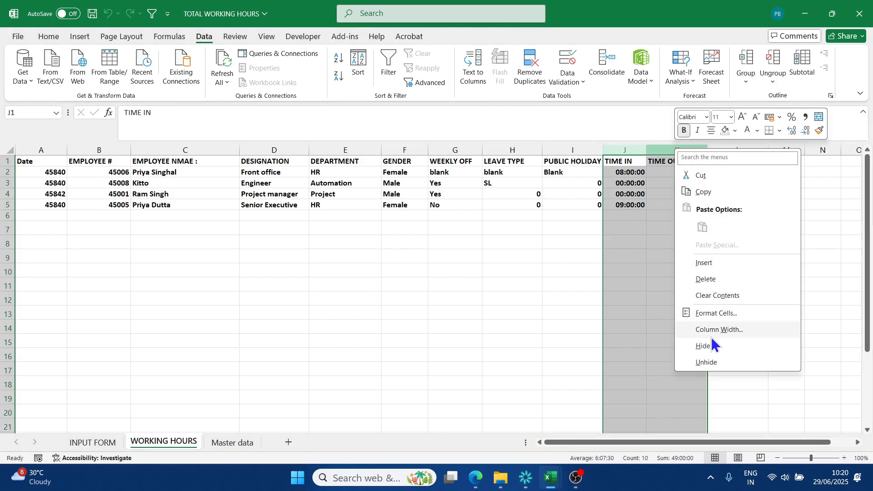
left_click(714, 314)
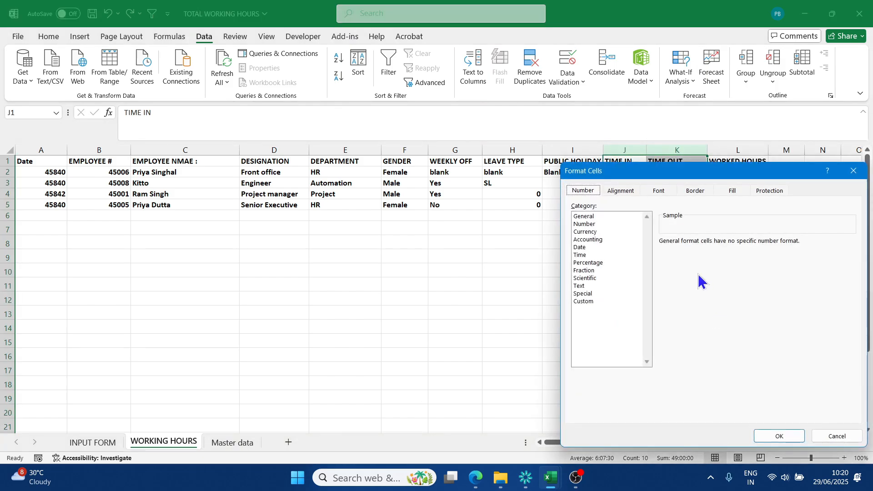
left_click(590, 254)
left_click(668, 268)
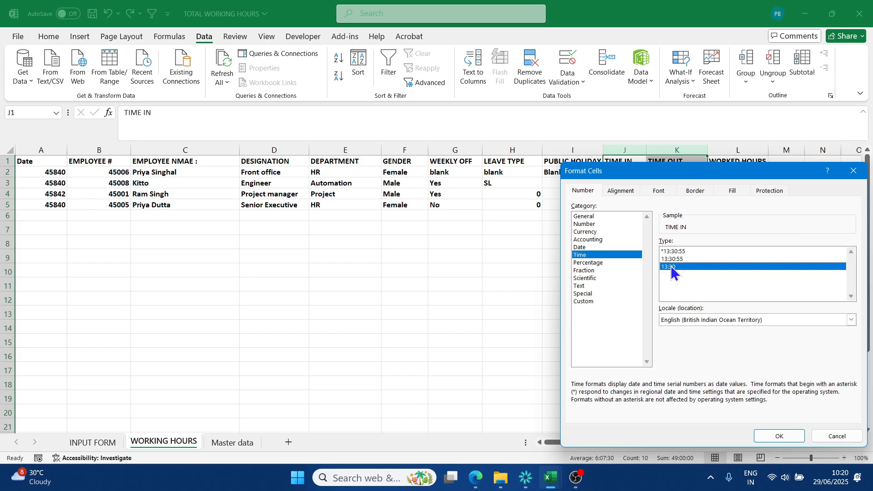
left_click(779, 435)
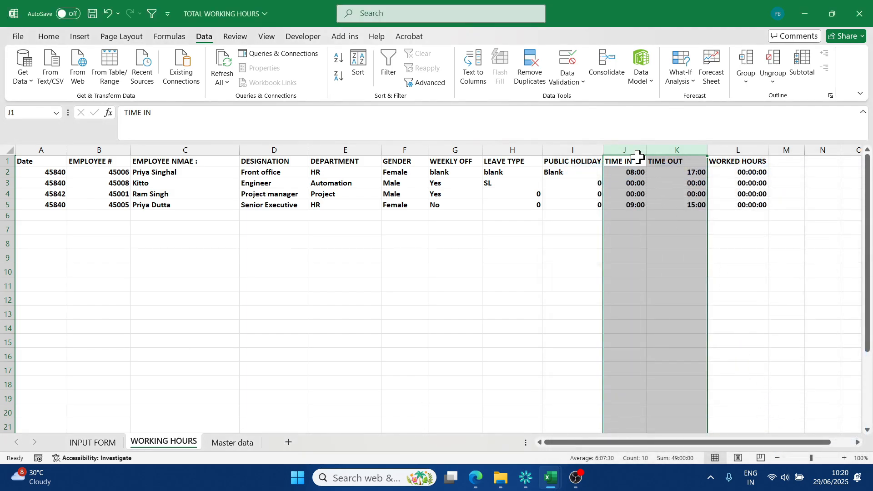
left_click(44, 36)
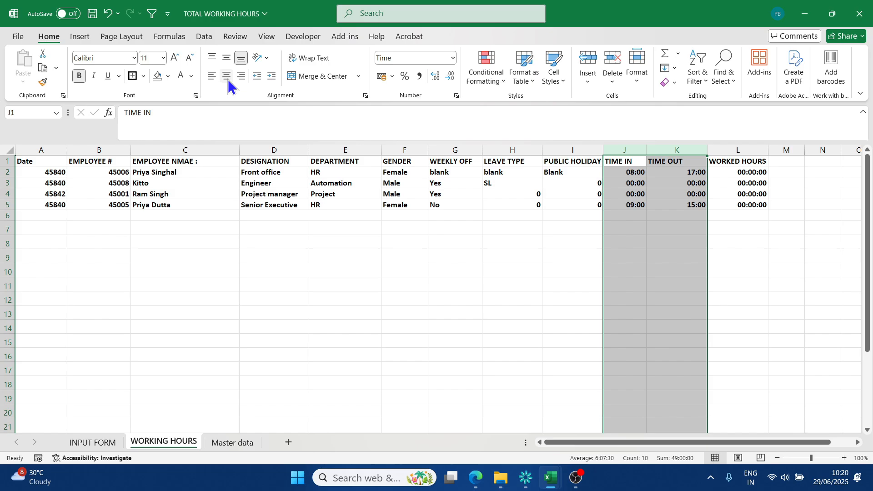
left_click(757, 248)
Step: Format the WORKED HOURS column as Number with two decimal places and centre its contents
left_click(742, 147)
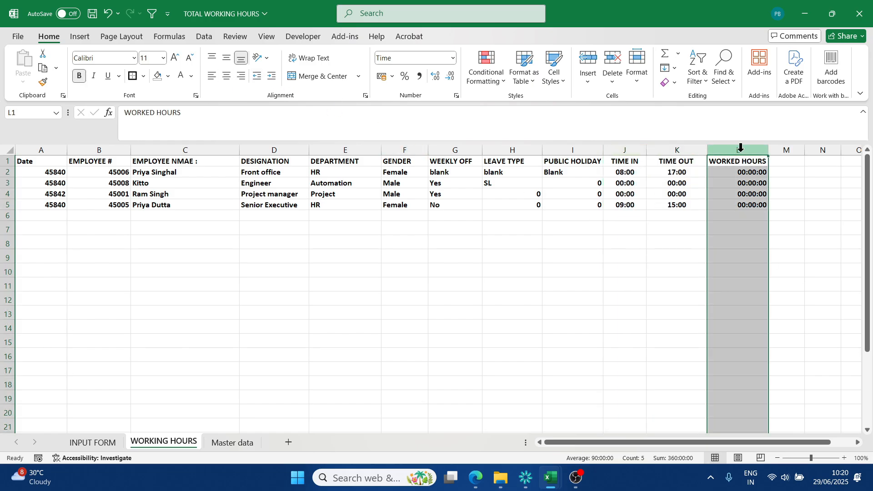
right_click(741, 147)
left_click(774, 315)
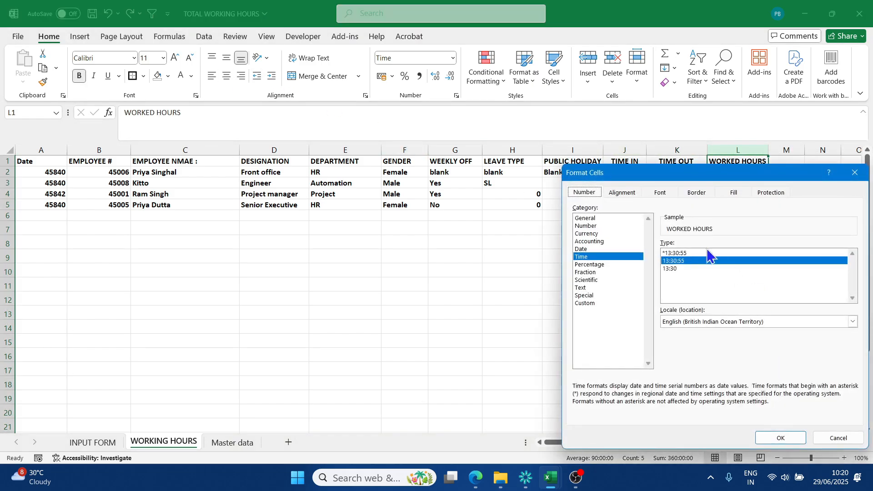
left_click(591, 227)
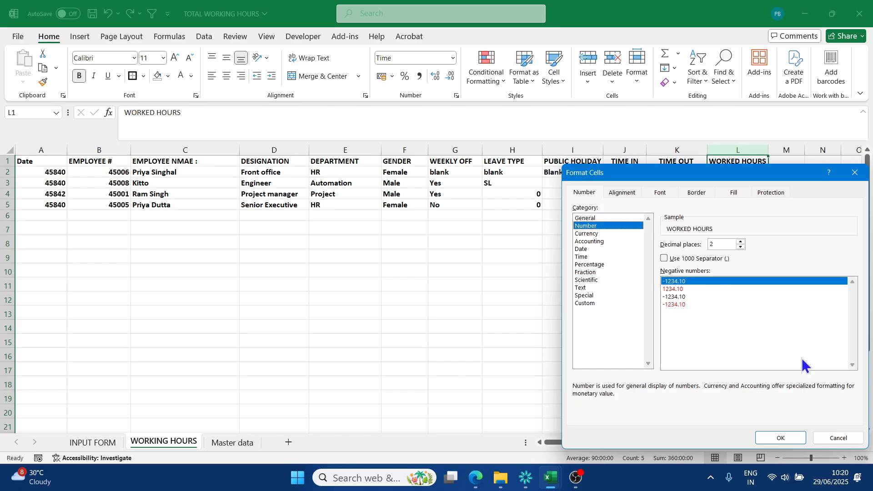
left_click(778, 438)
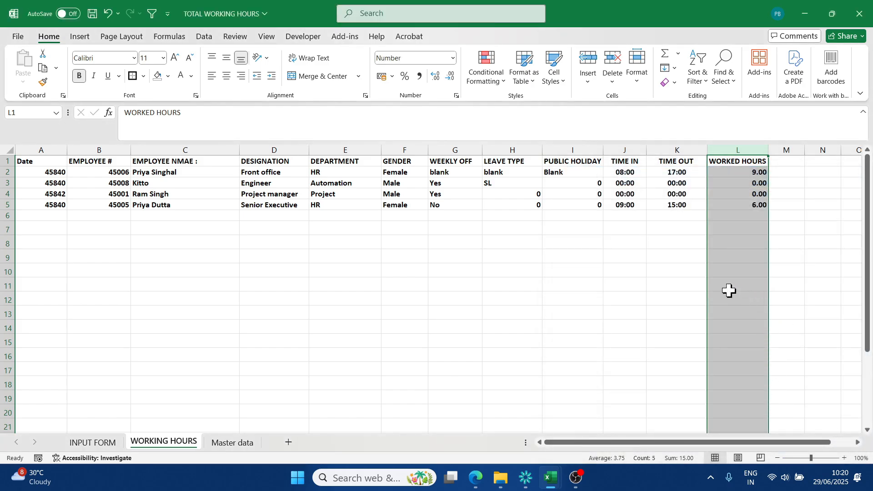
left_click(227, 76)
left_click(532, 326)
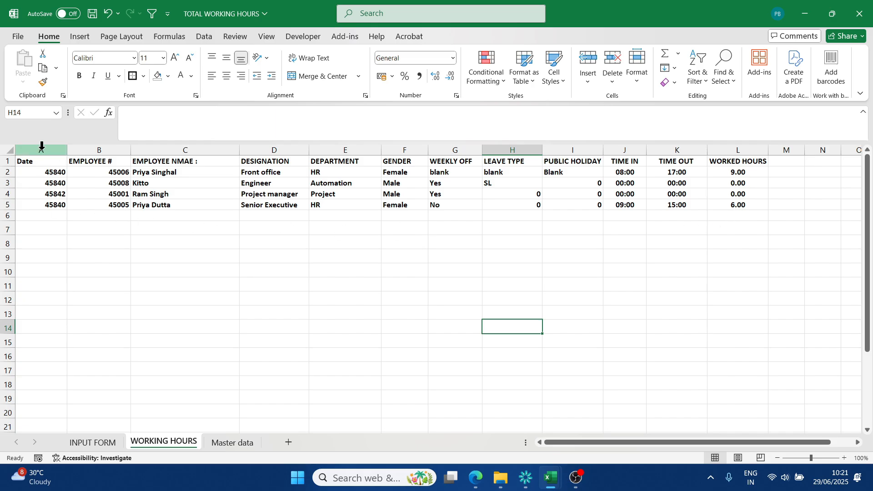
Step: Centre the contents of the Date and EMPLOYEE # columns
left_click_drag(40, 150, 97, 154)
left_click(226, 76)
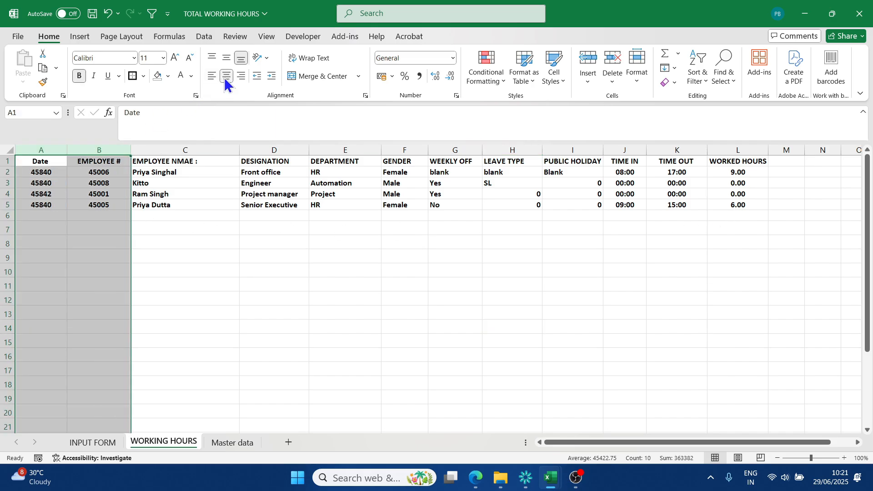
left_click(242, 286)
left_click(398, 252)
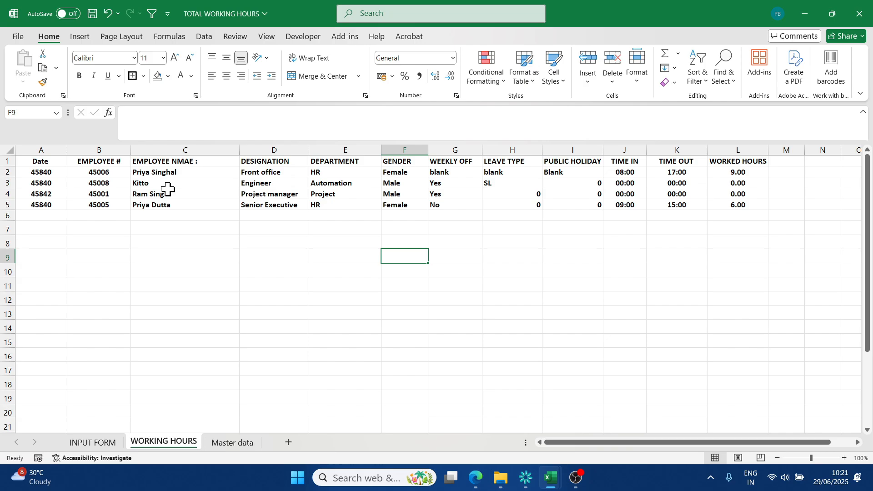
Step: Format the Date column with the 14 Mar 2012 date type
left_click(55, 183)
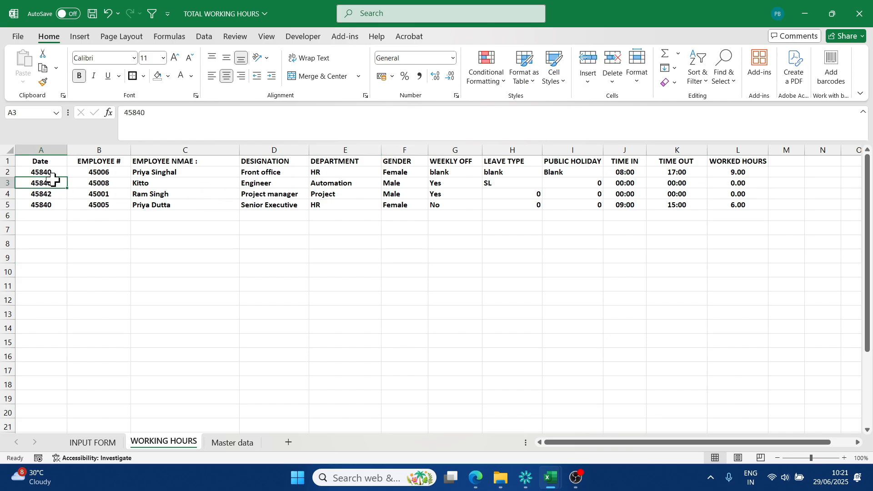
left_click(45, 150)
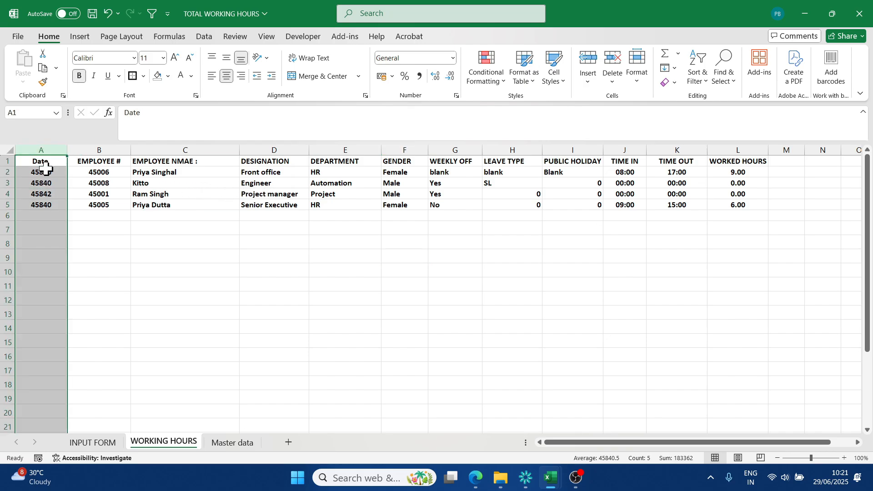
right_click(53, 153)
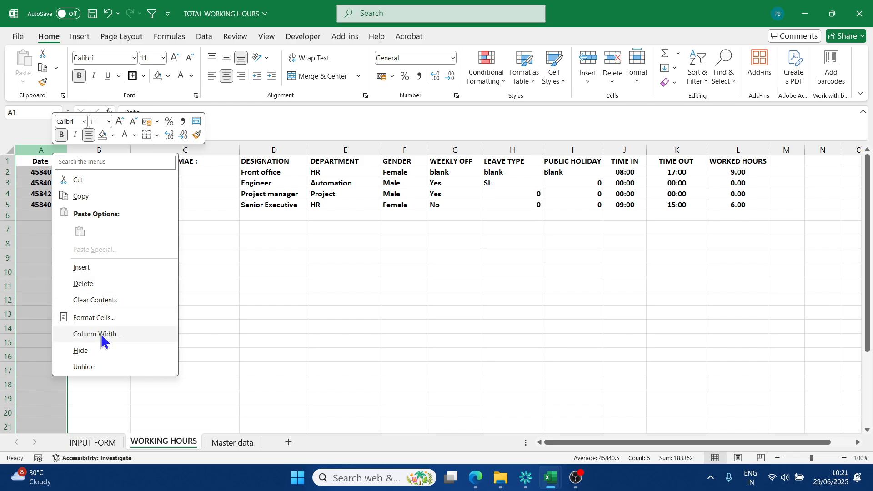
left_click(102, 318)
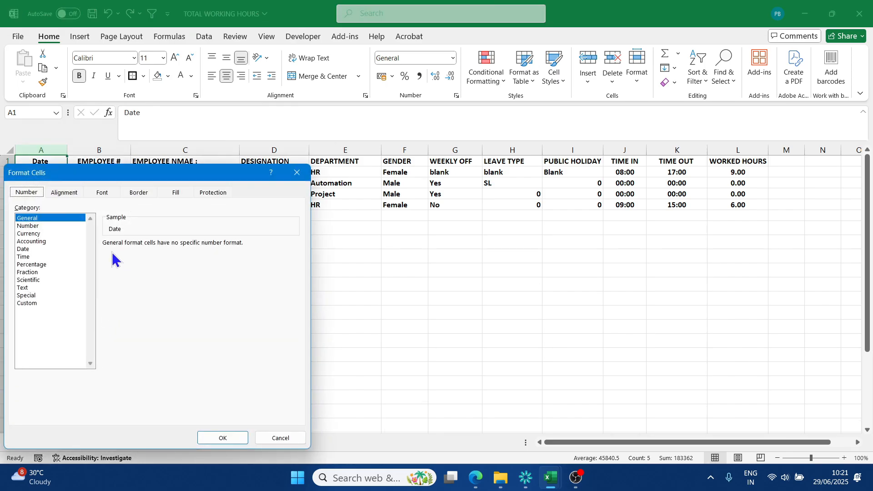
left_click(31, 250)
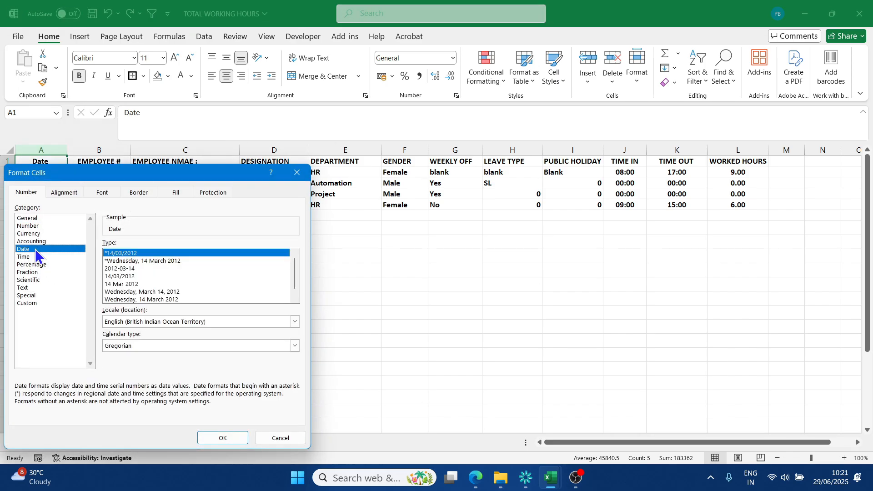
left_click(130, 284)
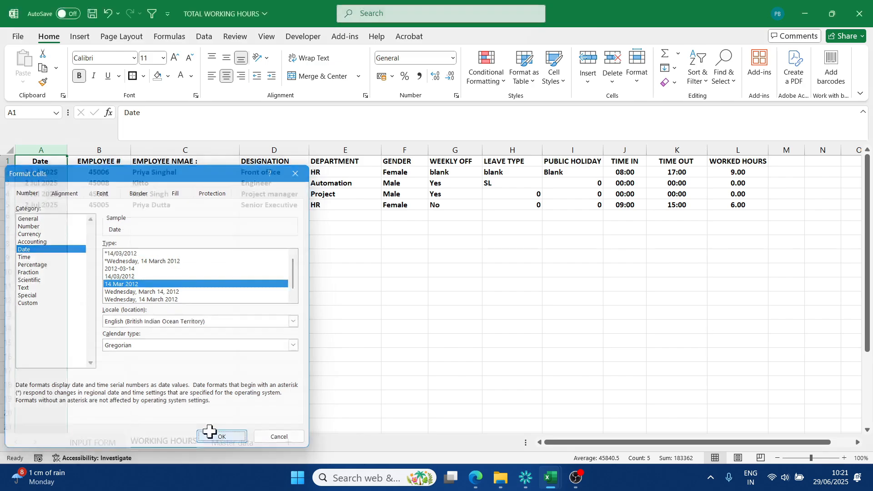
left_click(211, 436)
left_click(227, 367)
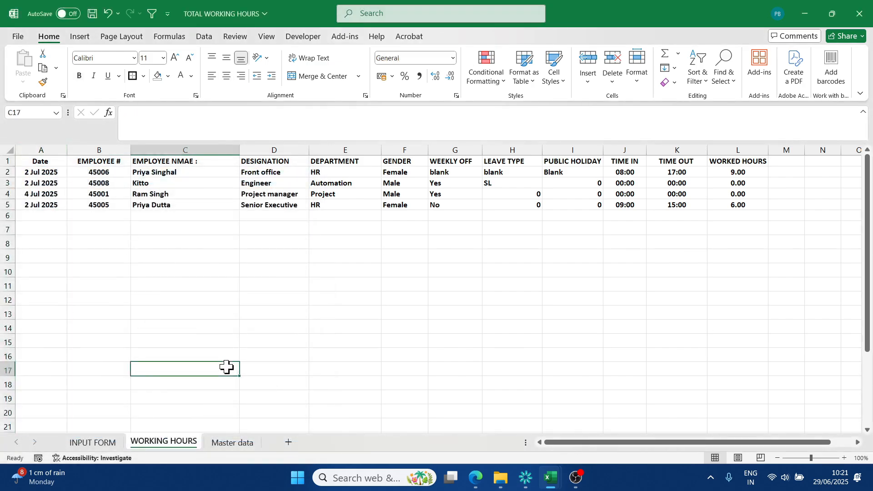
left_click(47, 181)
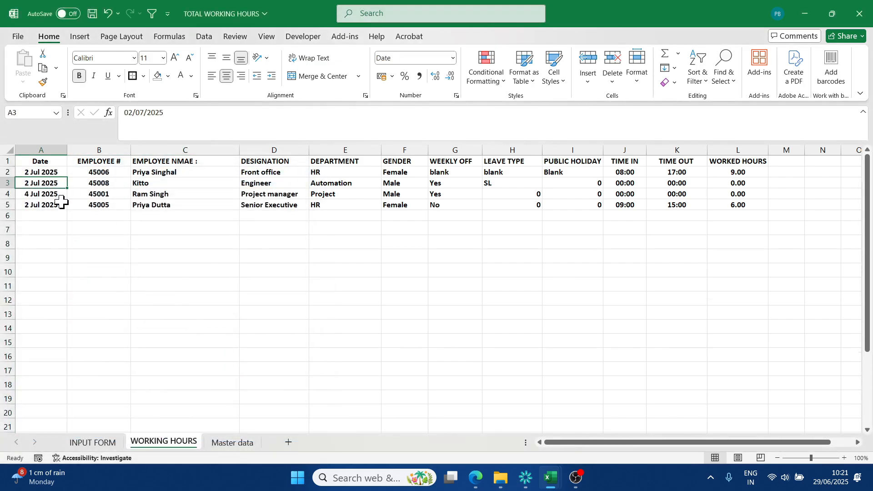
Step: Add filters to the headers of columns A through L and view the filter options for Date
left_click_drag(42, 149, 739, 155)
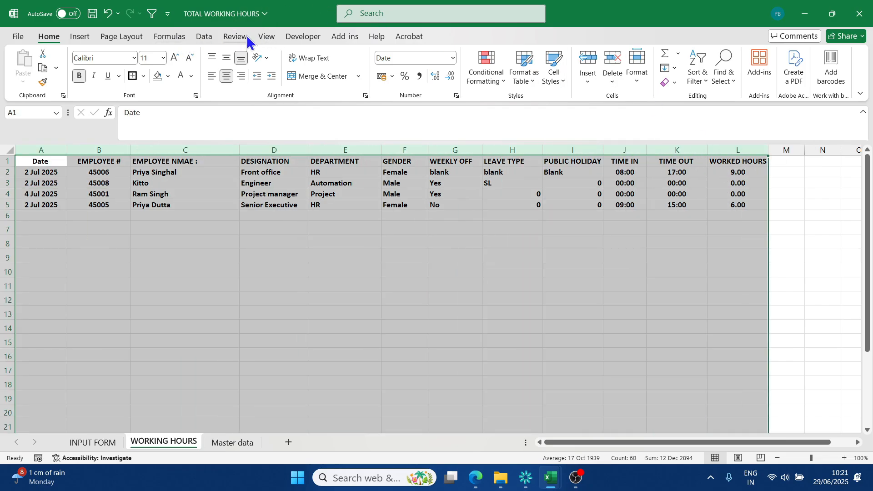
left_click(212, 35)
left_click(389, 66)
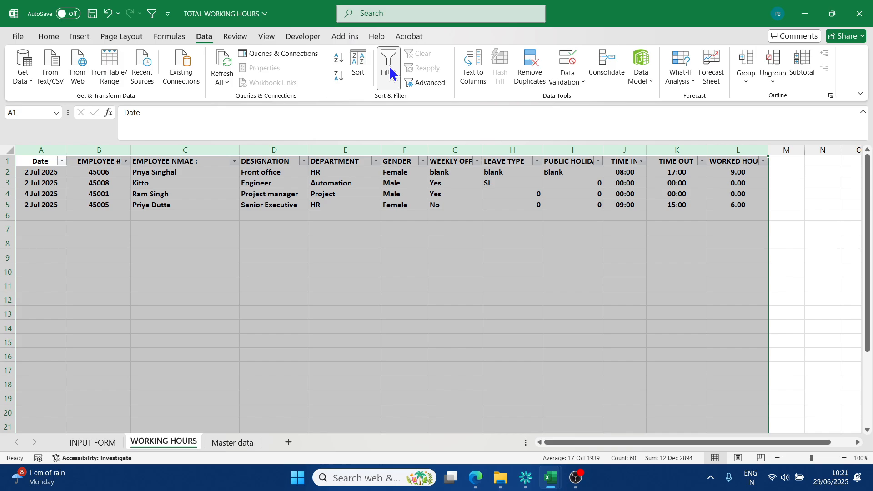
left_click(246, 284)
left_click(62, 162)
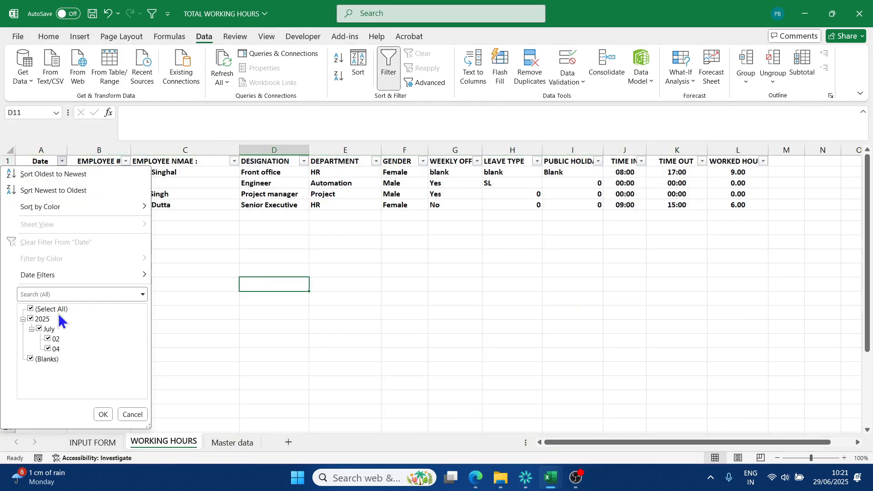
left_click(251, 339)
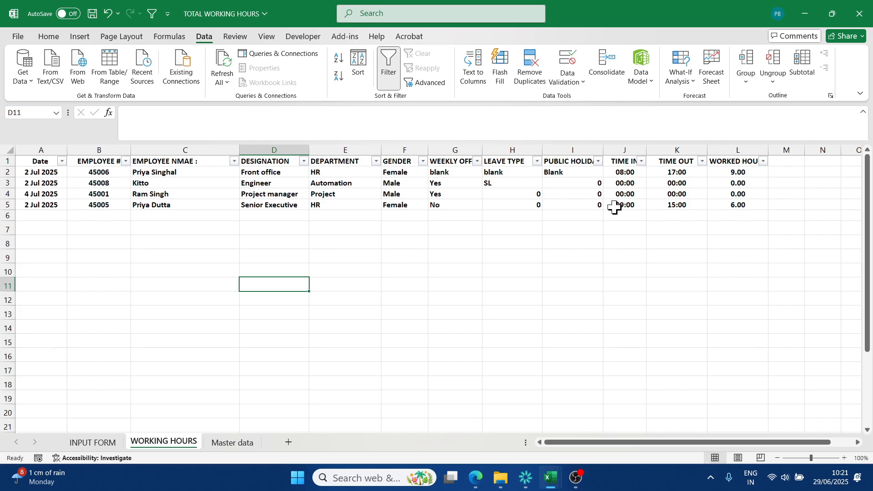
Step: Return to the INPUT FORM sheet and save TOTAL WORKING HOURS as an Excel Macro-Enabled Workbook in the 2-PB365TECH folder
left_click(676, 224)
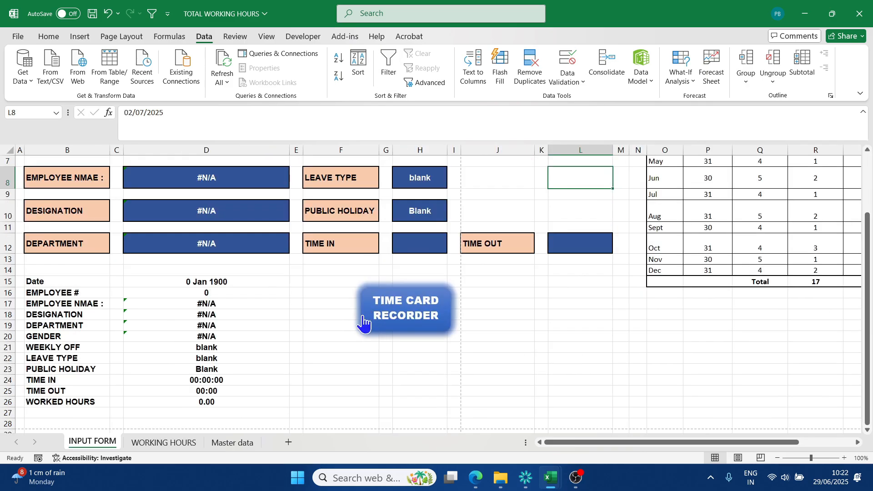
scroll(357, 315, "up", 2)
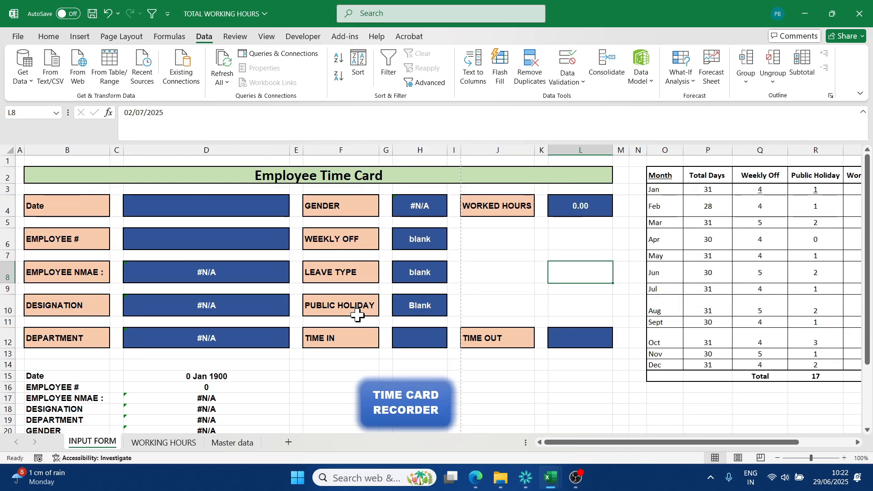
left_click(19, 39)
left_click(44, 188)
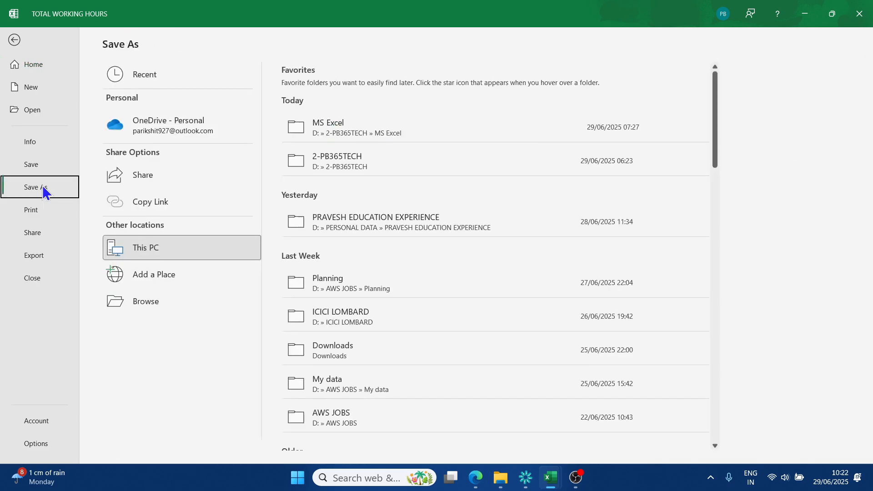
left_click(156, 302)
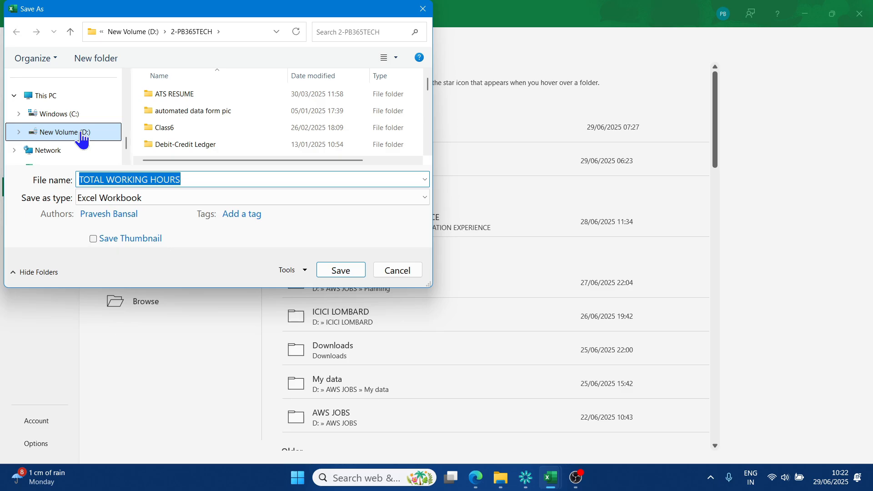
left_click(321, 199)
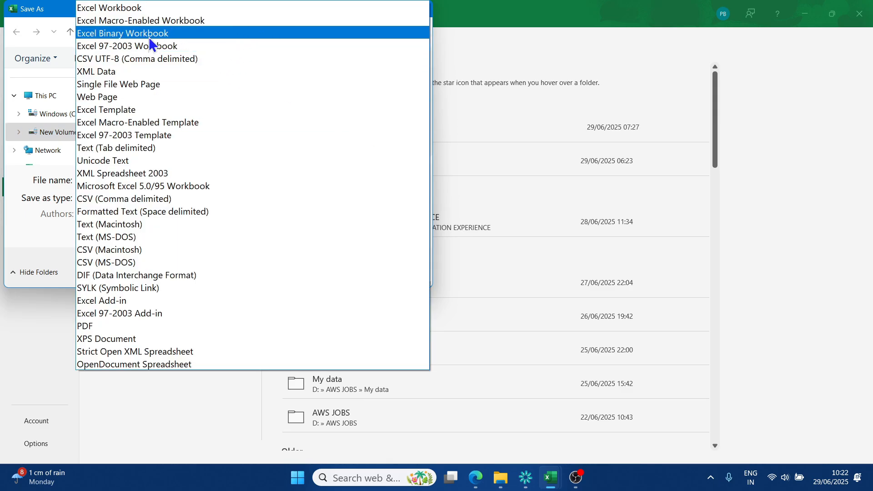
left_click(177, 21)
left_click(342, 272)
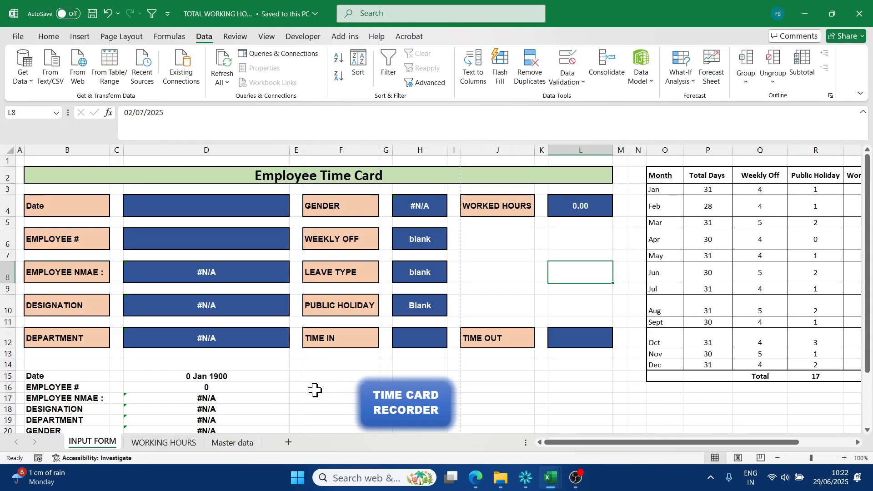
Step: On the WORKING HOURS sheet, enter a SUBTOTAL formula in L19 that sums L2:L18 with function number 9
key("ctrl+Page_Down")
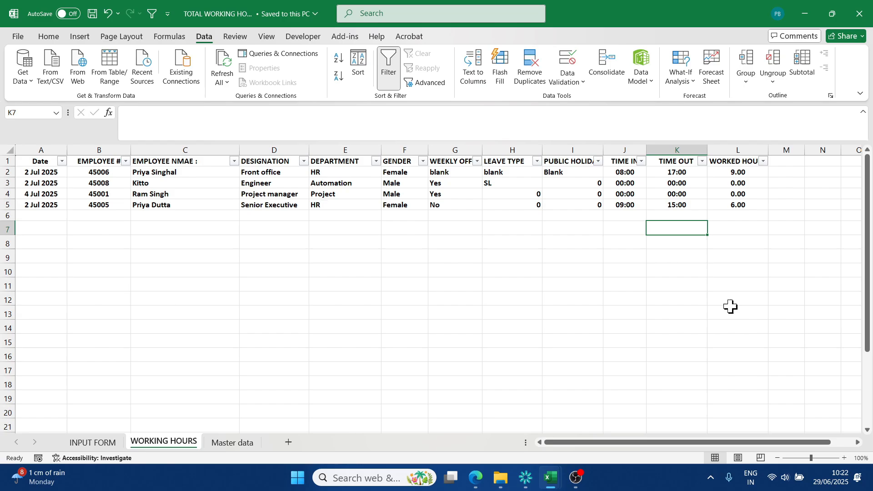
left_click(741, 398)
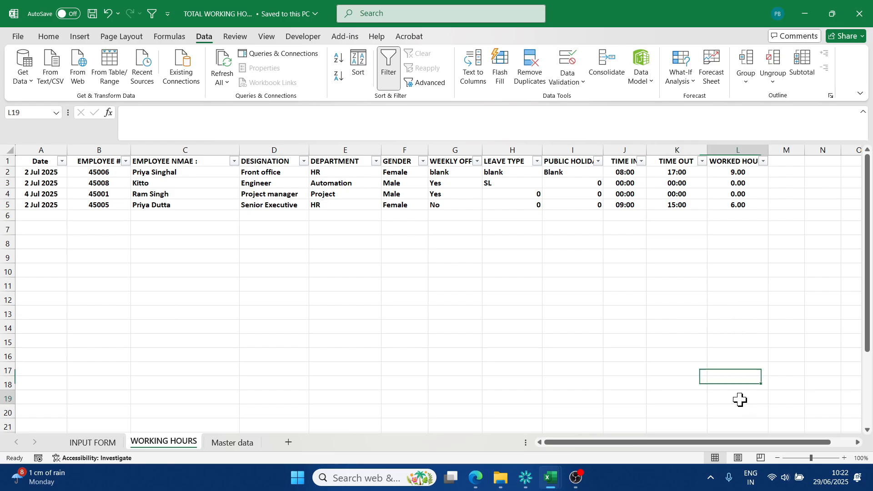
type("=su")
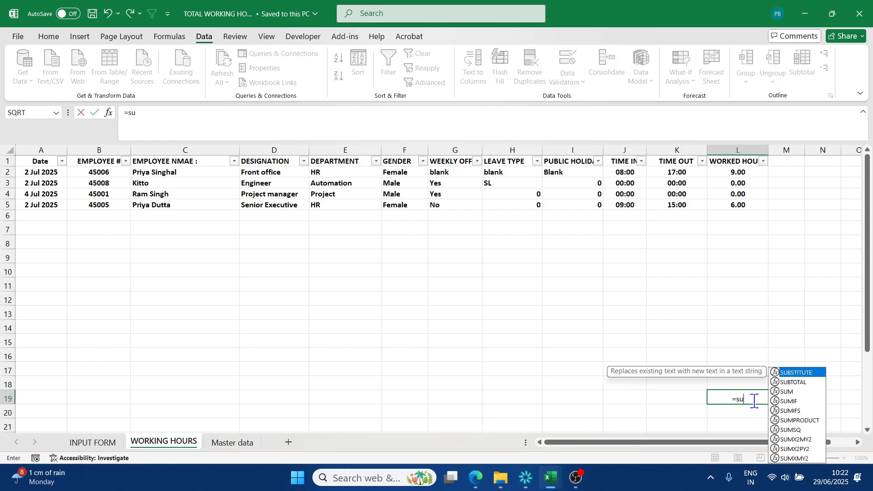
type("btotal")
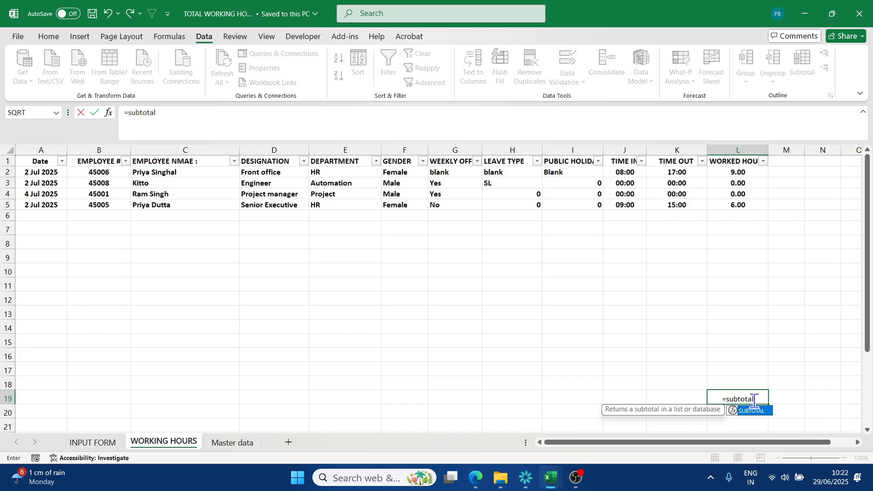
double_click(759, 410)
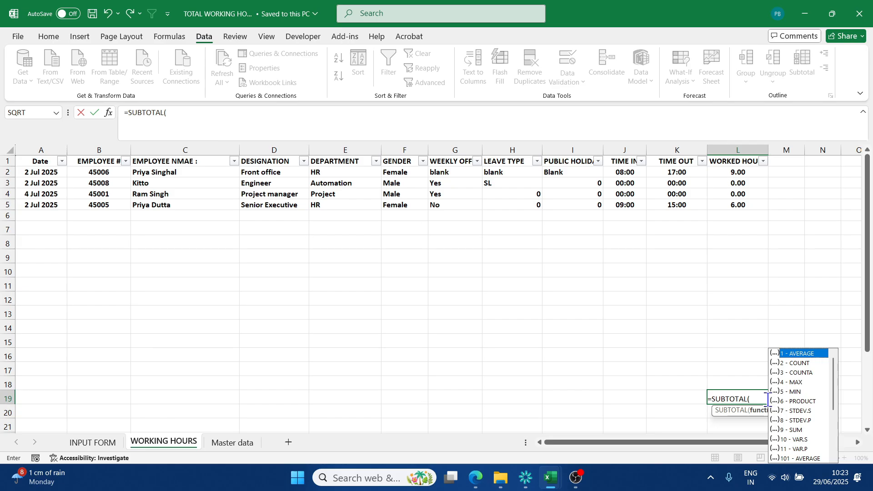
type("9,")
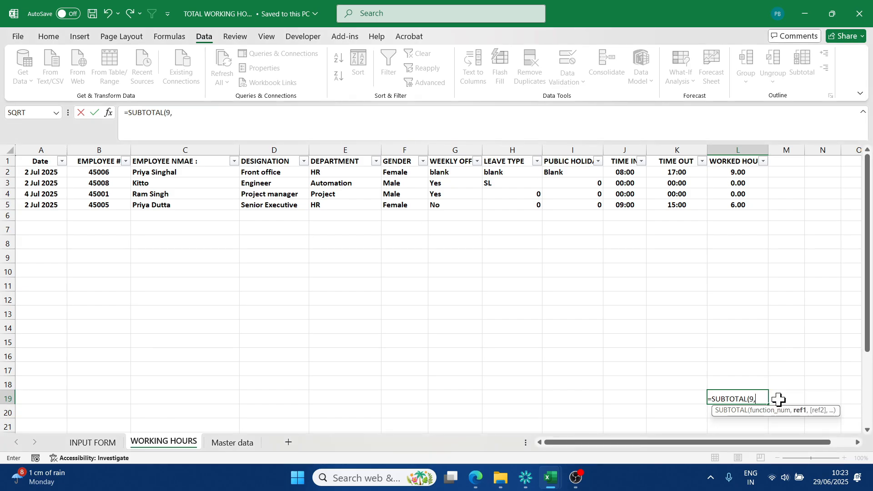
left_click_drag(746, 172, 739, 381)
type(")")
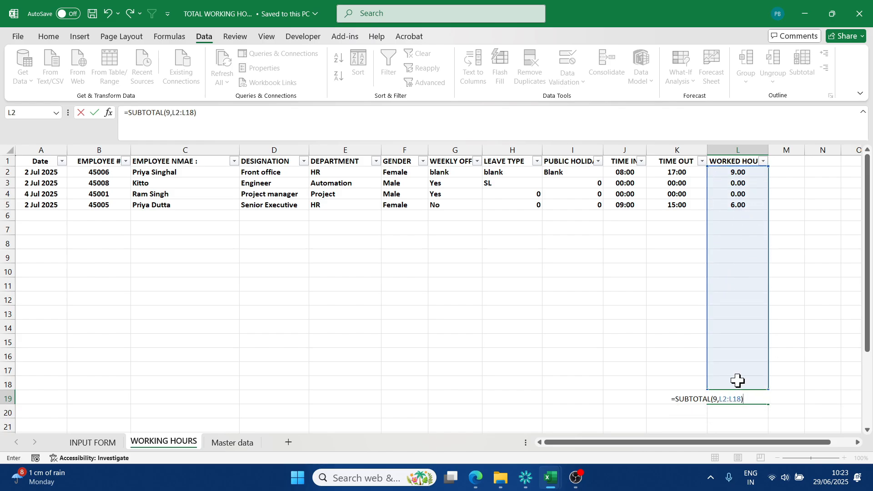
key("Return")
left_click(755, 402)
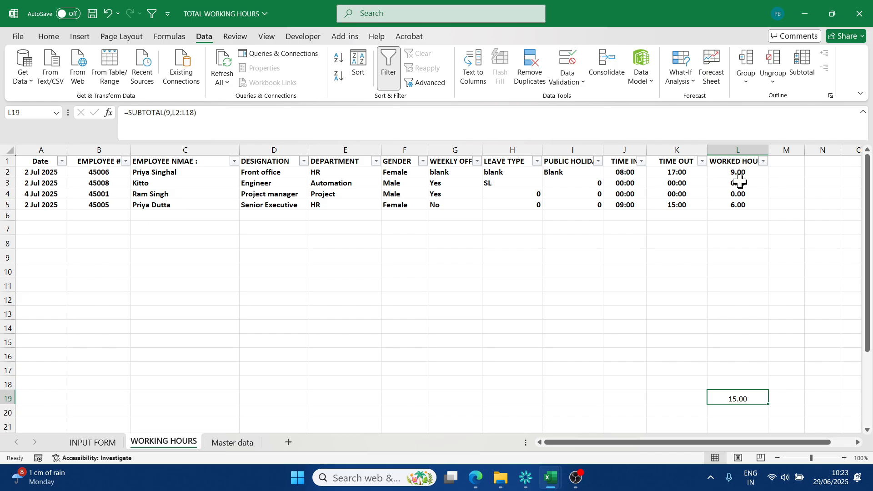
Step: Filter the EMPLOYEE NMAE column to only the HR Senior Executive's entry and undo the filter again
left_click(271, 245)
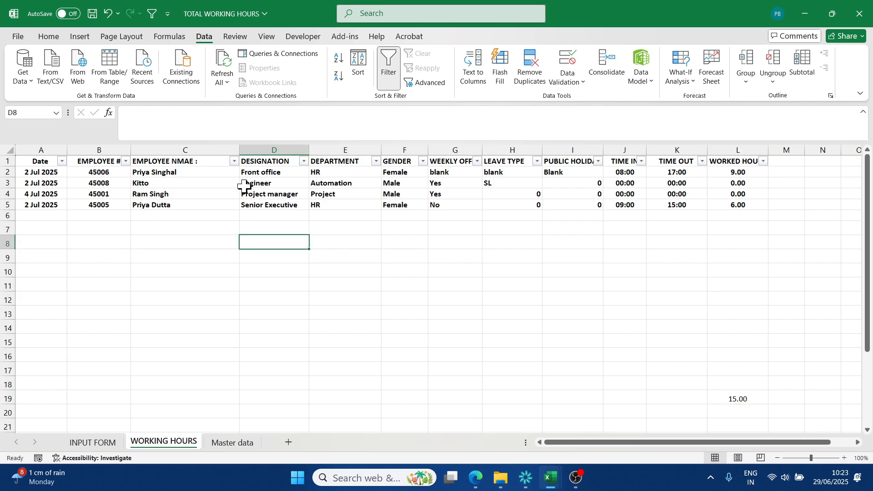
left_click(235, 162)
left_click(150, 310)
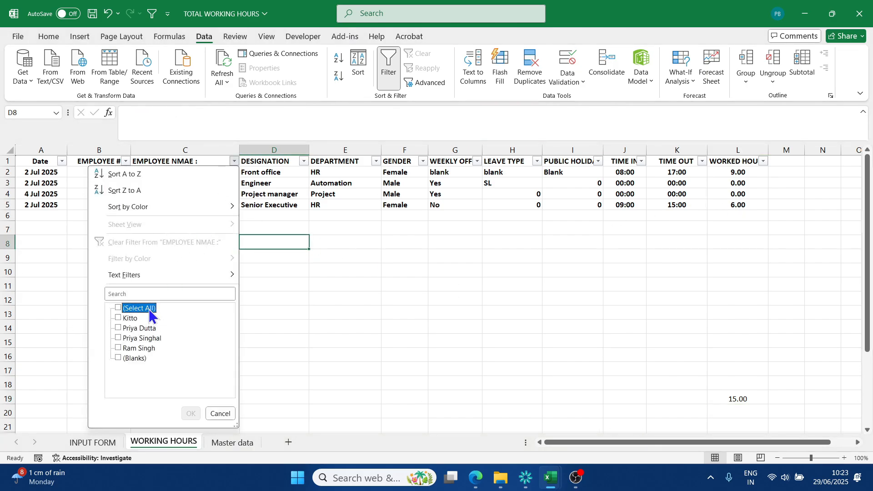
left_click(139, 328)
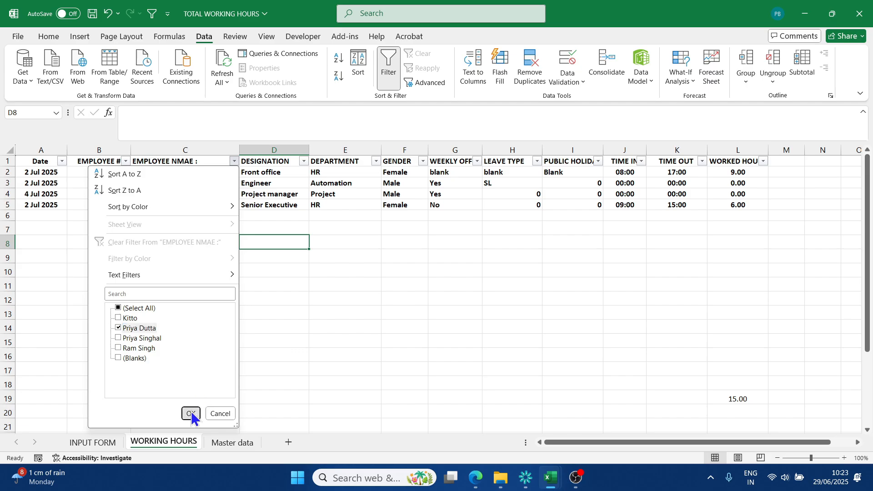
left_click(191, 413)
left_click(435, 367)
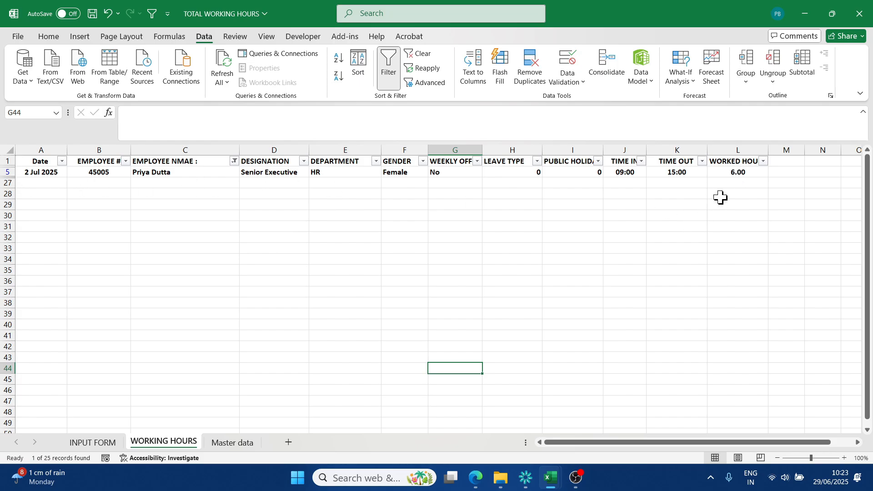
key("ctrl+z")
key("ctrl+z")
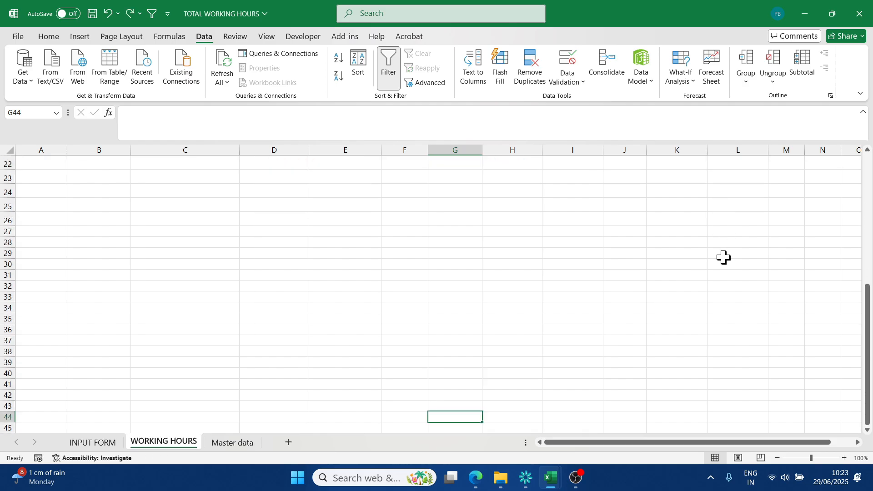
Step: Change the function number of the SUBTOTAL formula in L19 to 109
left_click(754, 399)
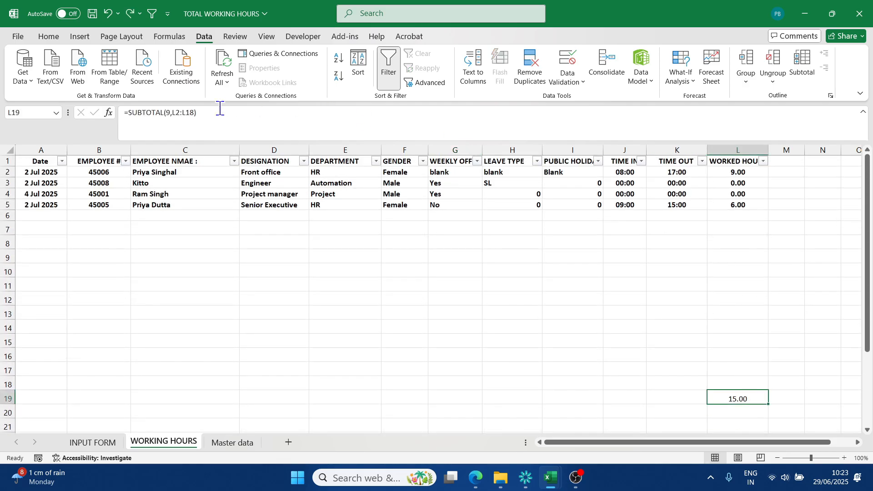
left_click(165, 115)
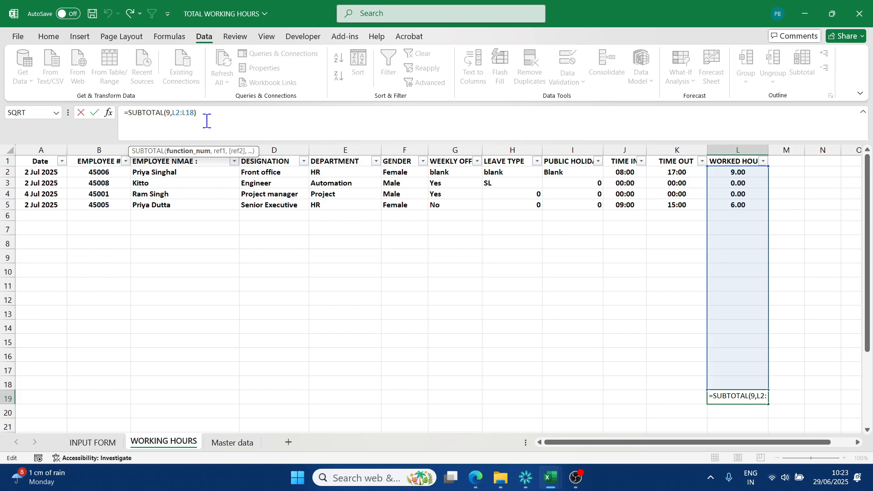
type("10")
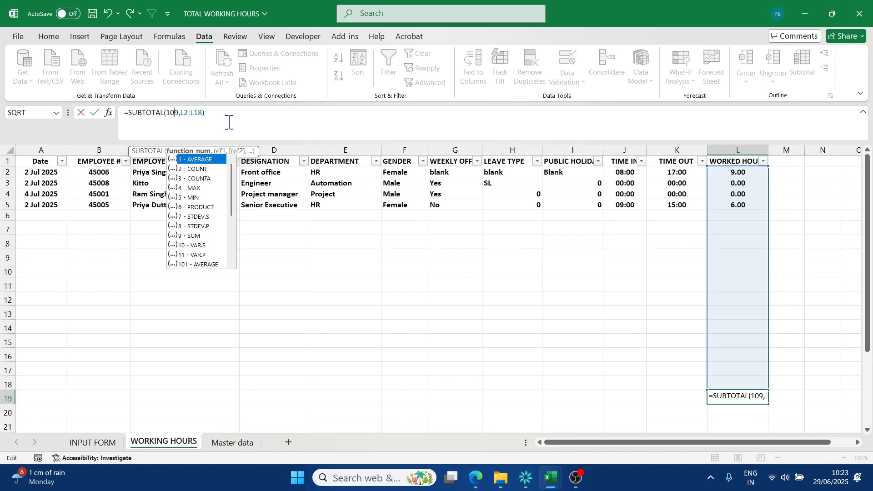
key("Return")
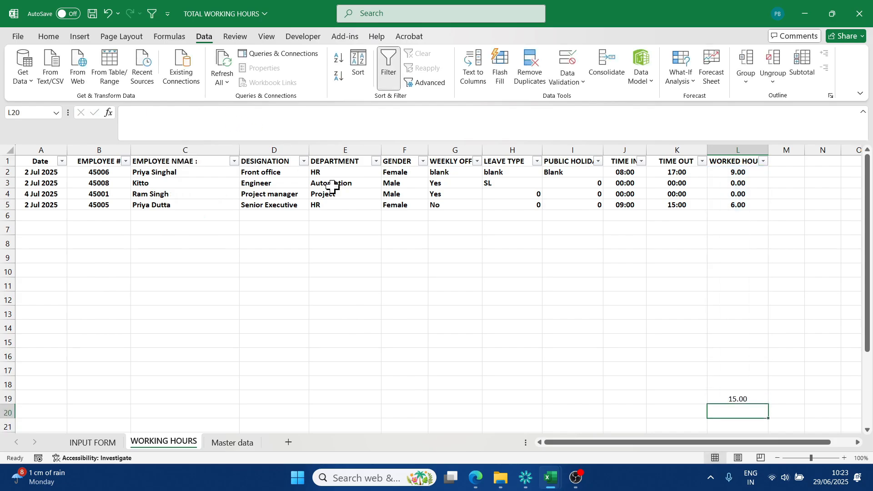
Step: Hide rows 2 and 3 of the WORKING HOURS sheet and check the subtotal of the visible worked hours
left_click(6, 182)
left_click_drag(10, 182, 10, 192)
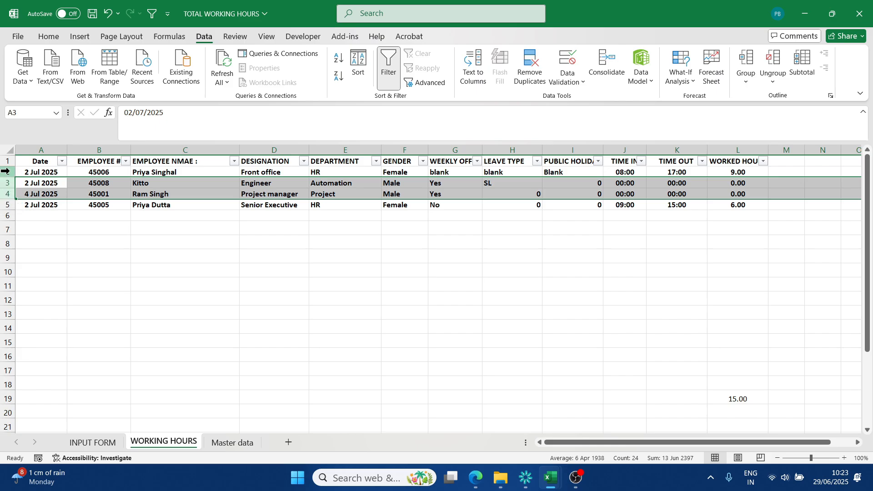
left_click(9, 175)
left_click_drag(9, 177, 9, 183)
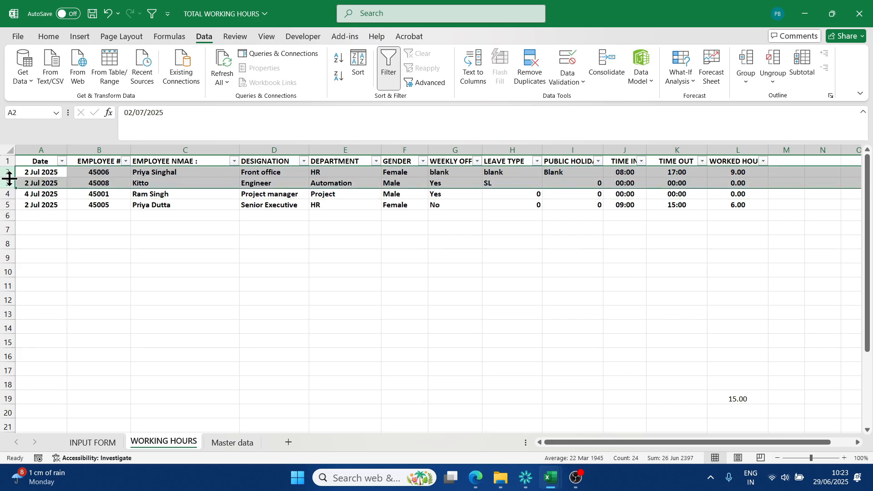
right_click(10, 183)
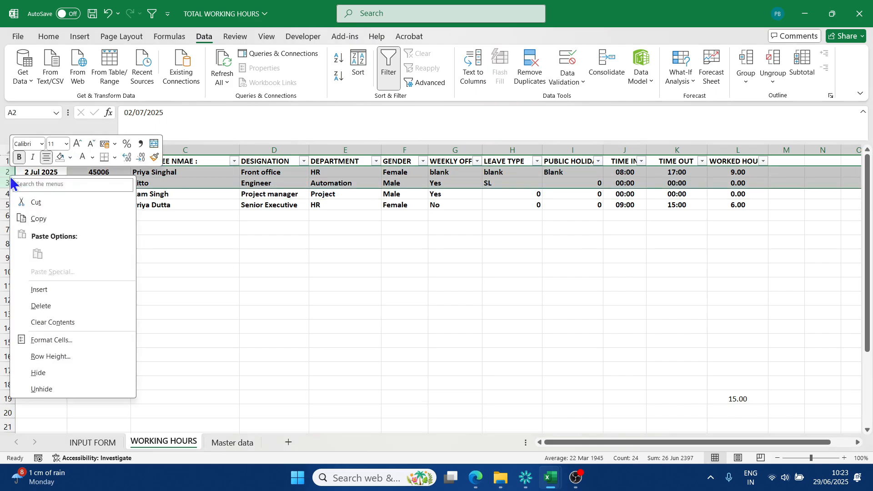
left_click(57, 373)
left_click(364, 349)
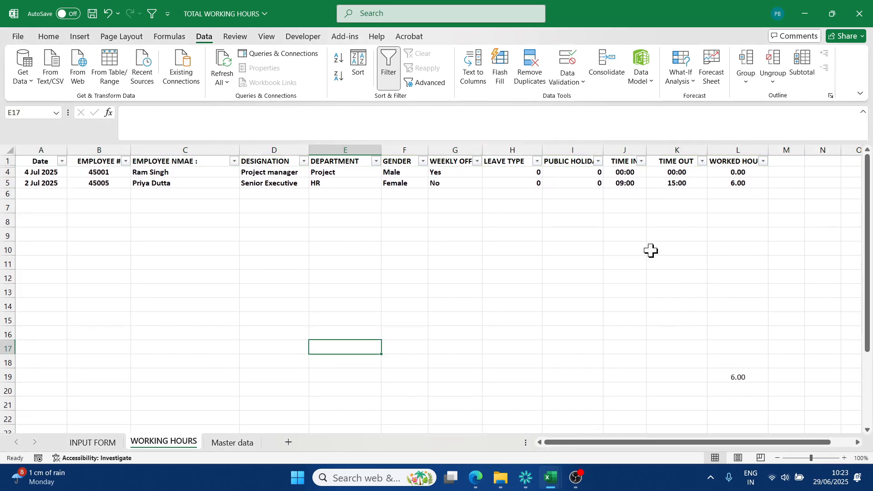
left_click(746, 379)
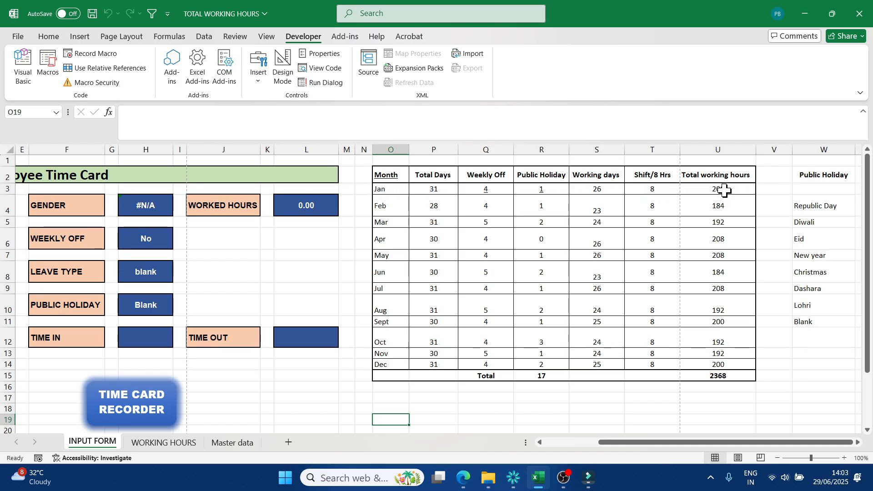
Step: Compare the monthly Total working hours table on INPUT FORM with the recorded worked hours and subtotal formula on WORKING HOURS
left_click(725, 191)
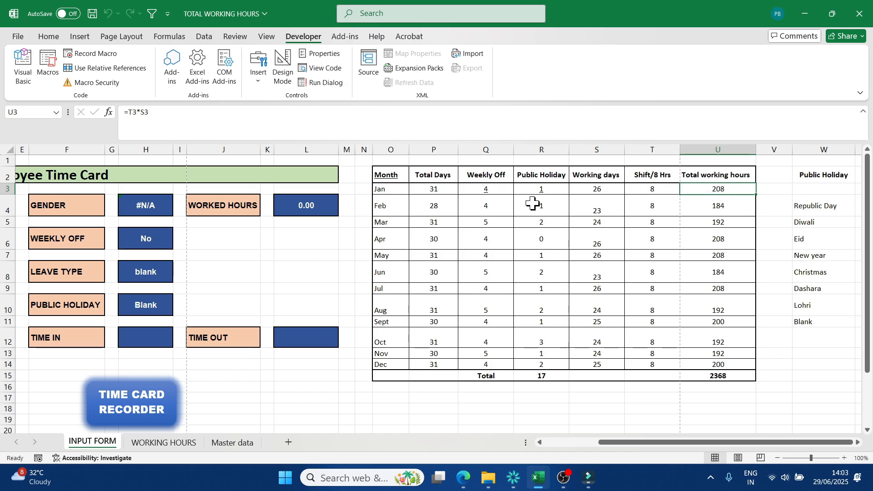
left_click(486, 189)
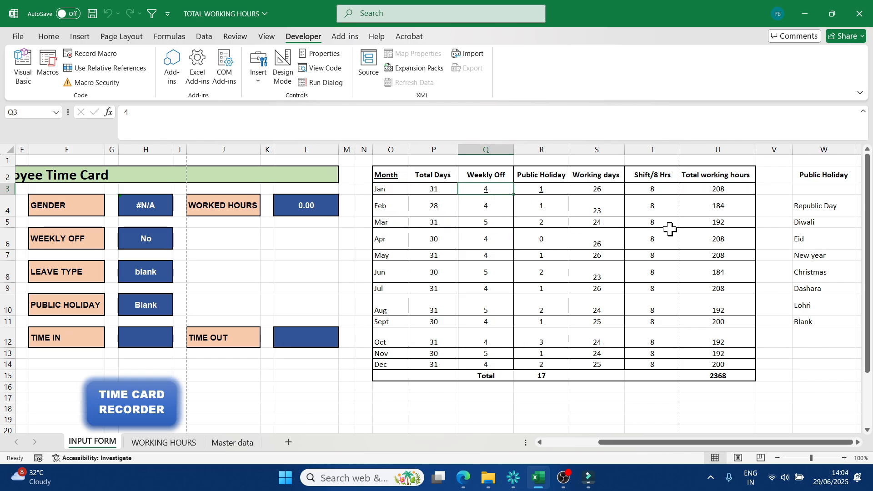
left_click(719, 222)
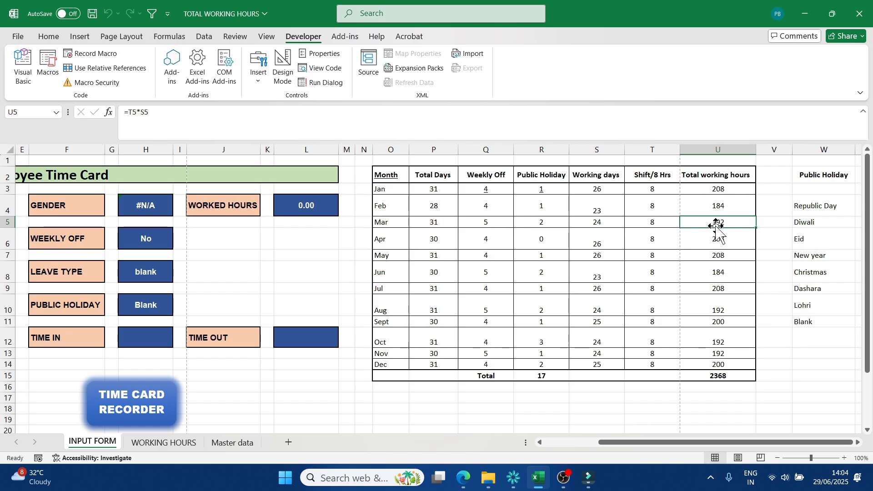
left_click(180, 444)
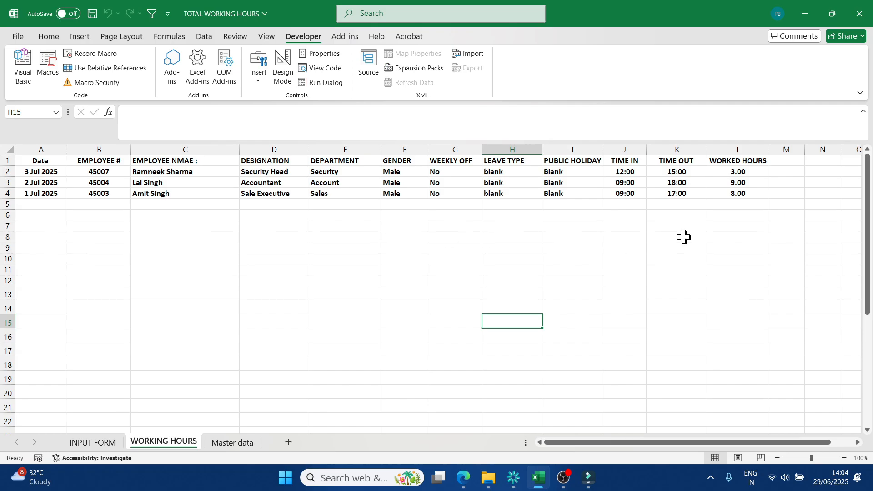
scroll(741, 218, "down", 4)
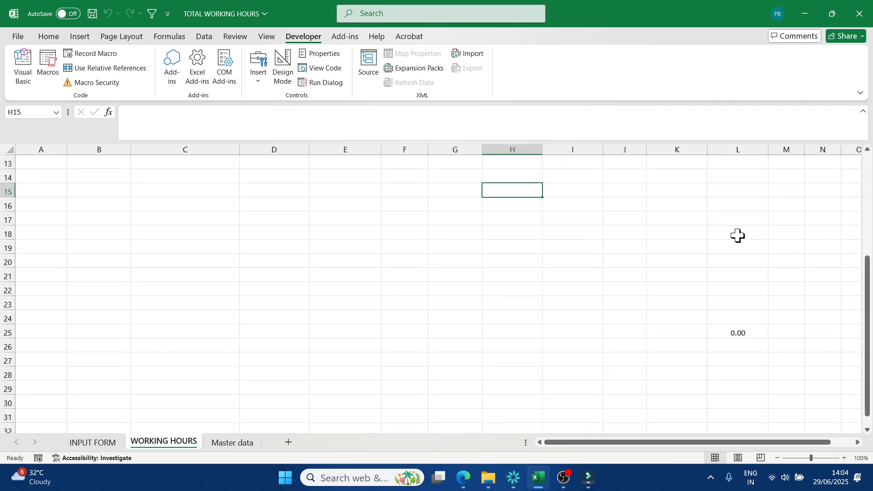
scroll(739, 241, "up", 3)
scroll(735, 263, "down", 1)
left_click(733, 397)
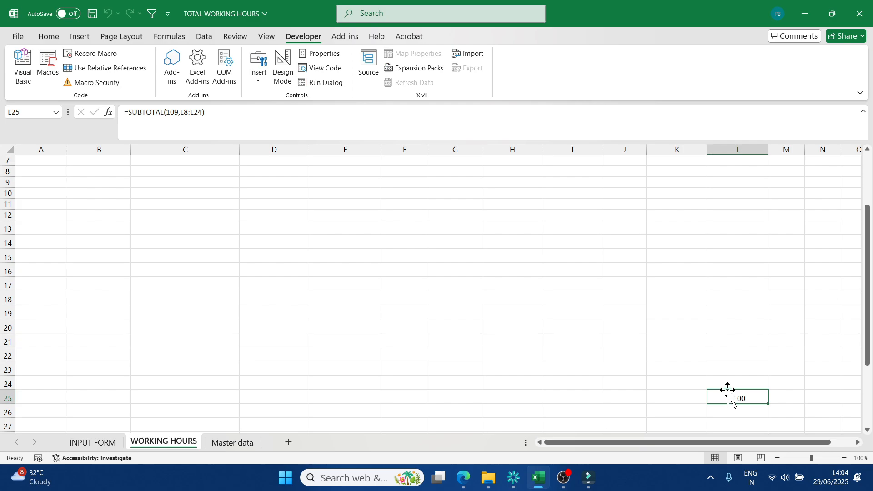
left_click(96, 442)
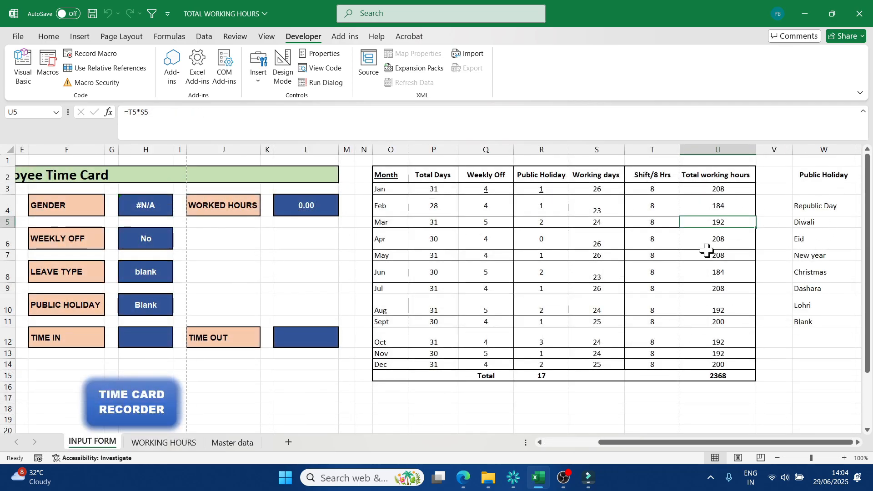
left_click(155, 441)
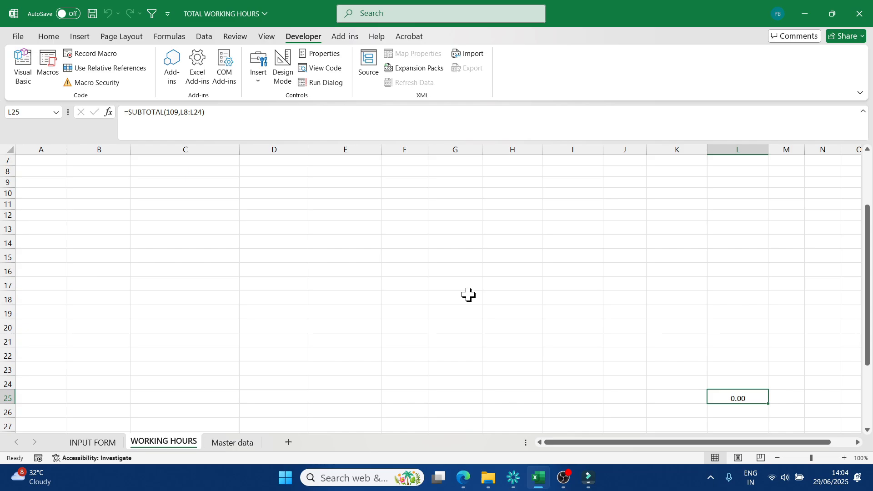
scroll(469, 295, "up", 2)
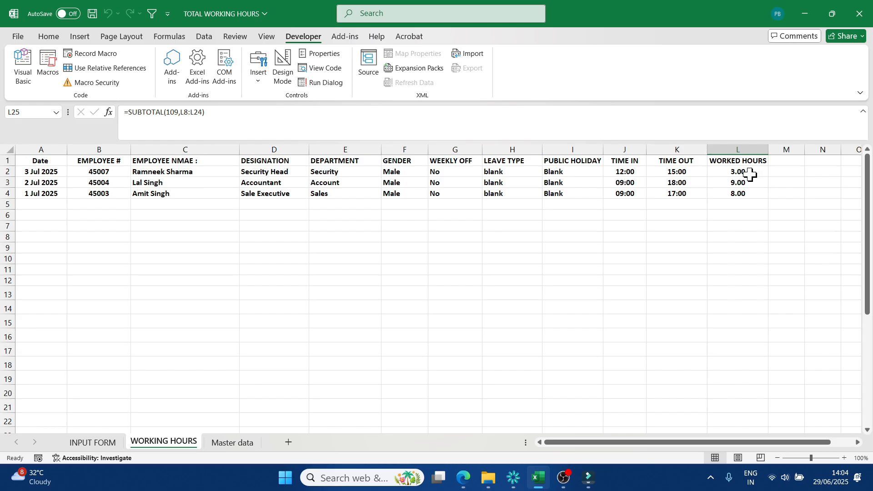
left_click(91, 442)
left_click(446, 207)
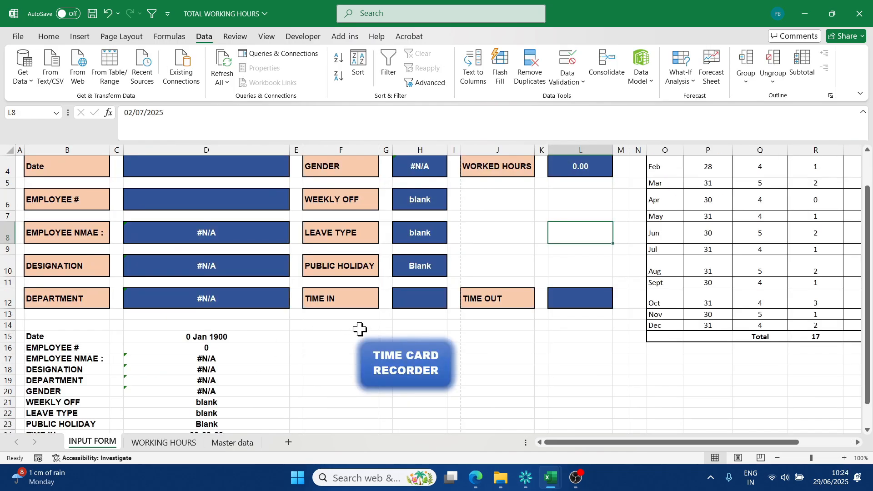
scroll(337, 288, "up", 1)
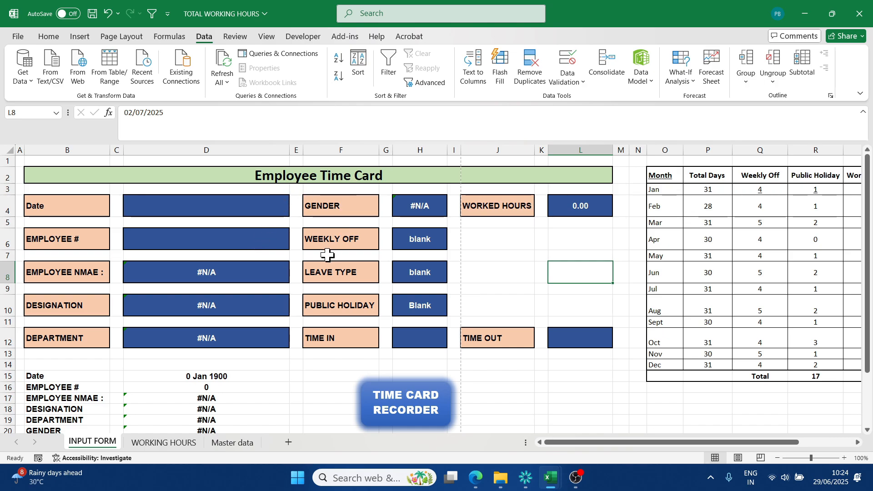
scroll(325, 247, "down", 1)
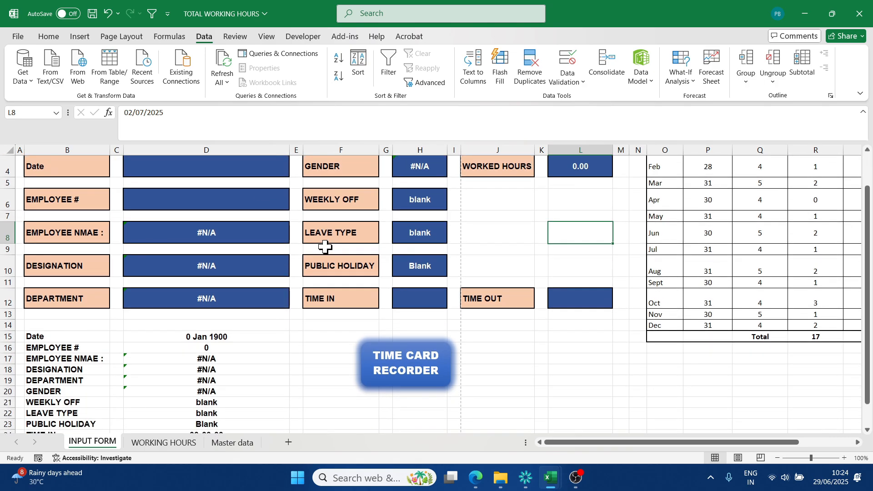
scroll(267, 328, "down", 1)
scroll(267, 329, "up", 2)
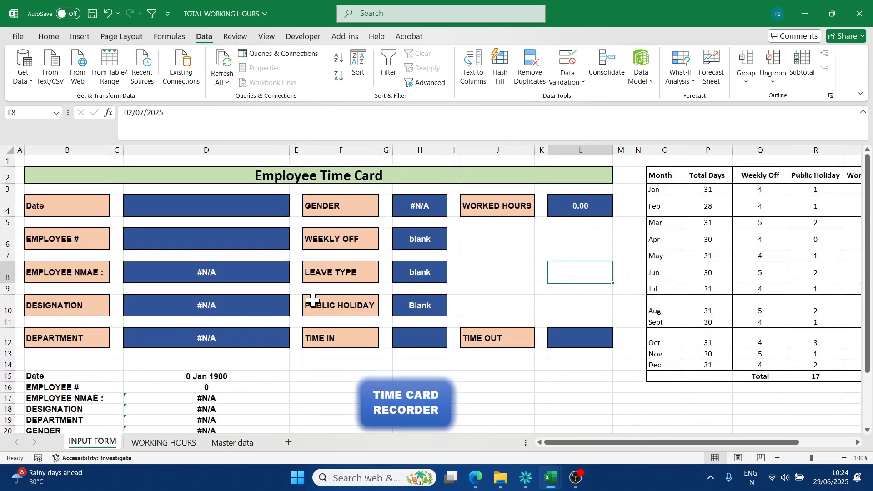